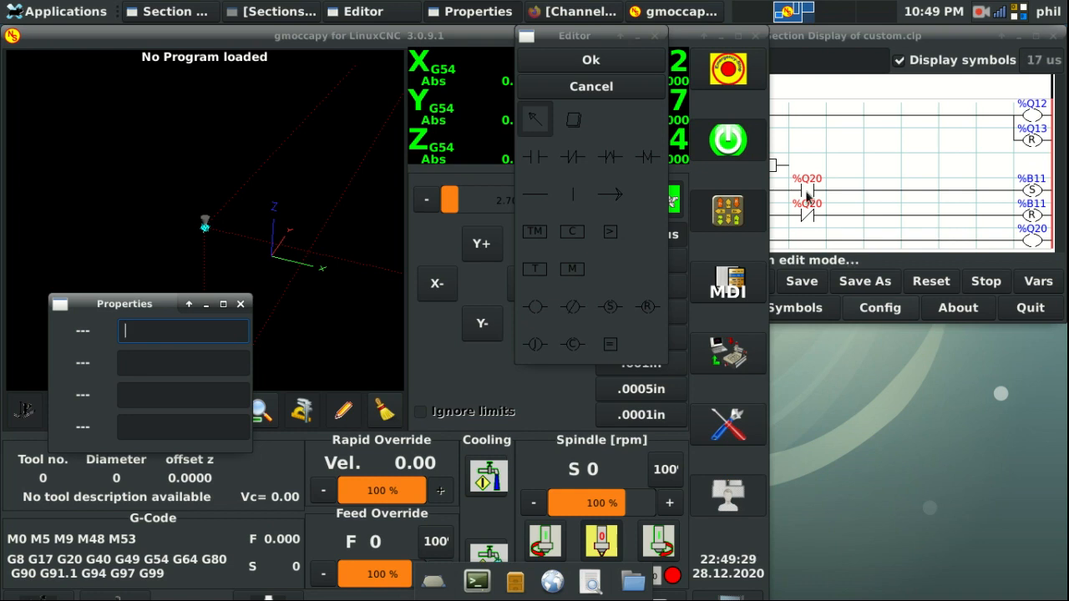
# Step: Move the Editor palette clear of the ladder display and accept the edit of the #MOMENTARY rung
pyautogui.moveTo(648, 42); pyautogui.dragTo(855, 146)
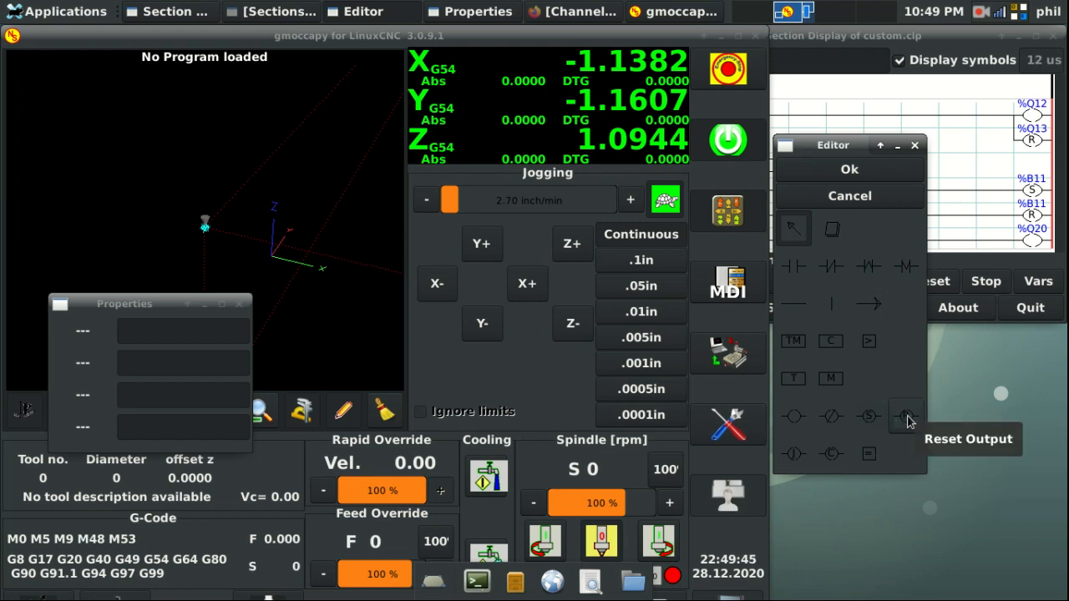
pyautogui.moveTo(833, 142); pyautogui.dragTo(395, 62)
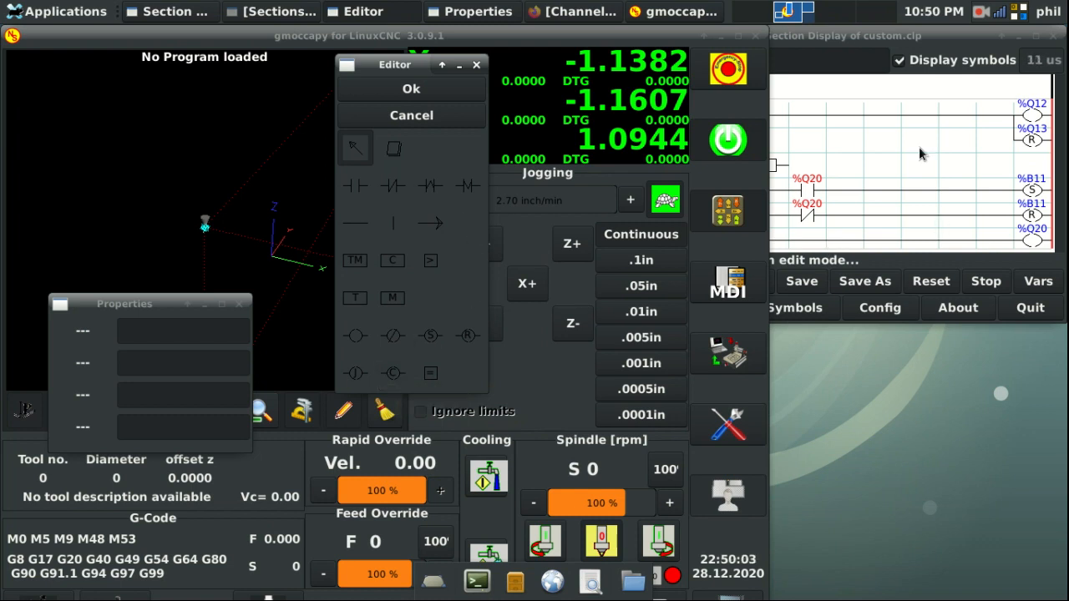
pyautogui.click(858, 36)
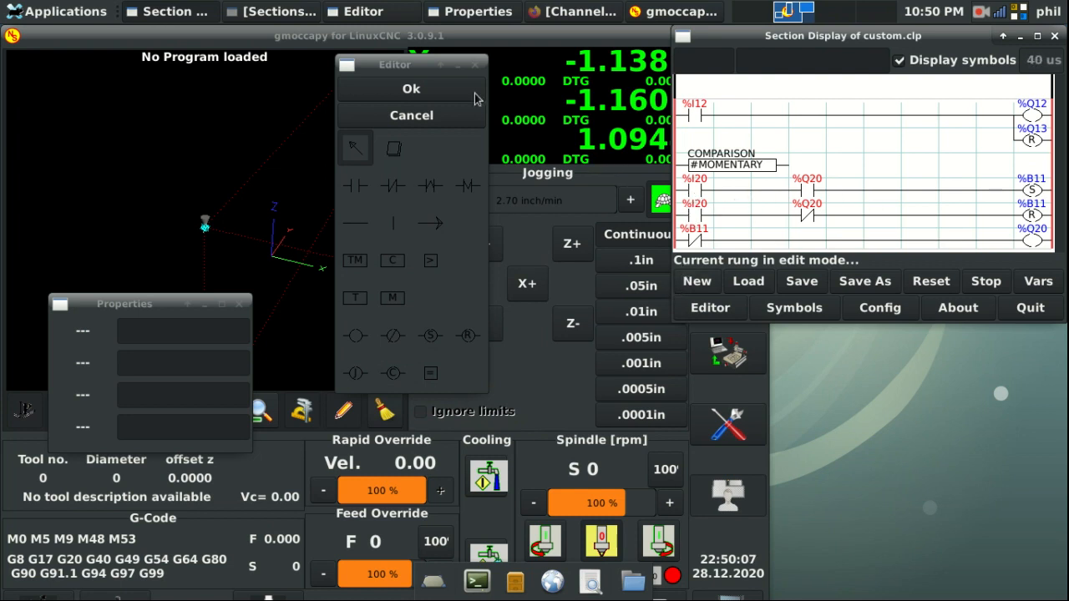
pyautogui.click(438, 91)
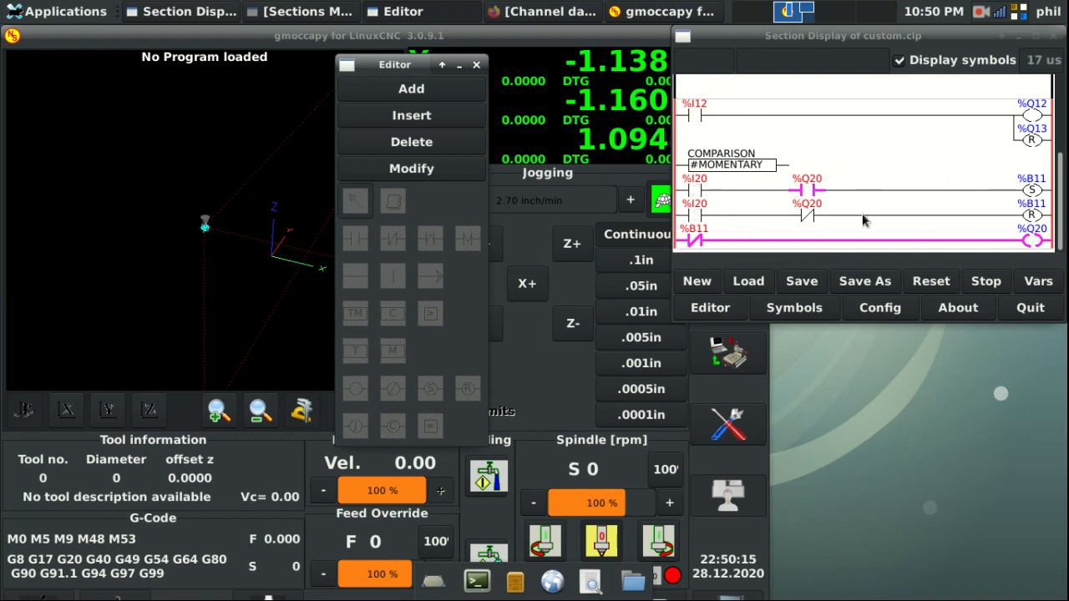
# Step: Examine the ladder rungs of custom.clp, checking the variables of the #MOMENTARY rung and the set and reset coils of %Q13
pyautogui.click(951, 211)
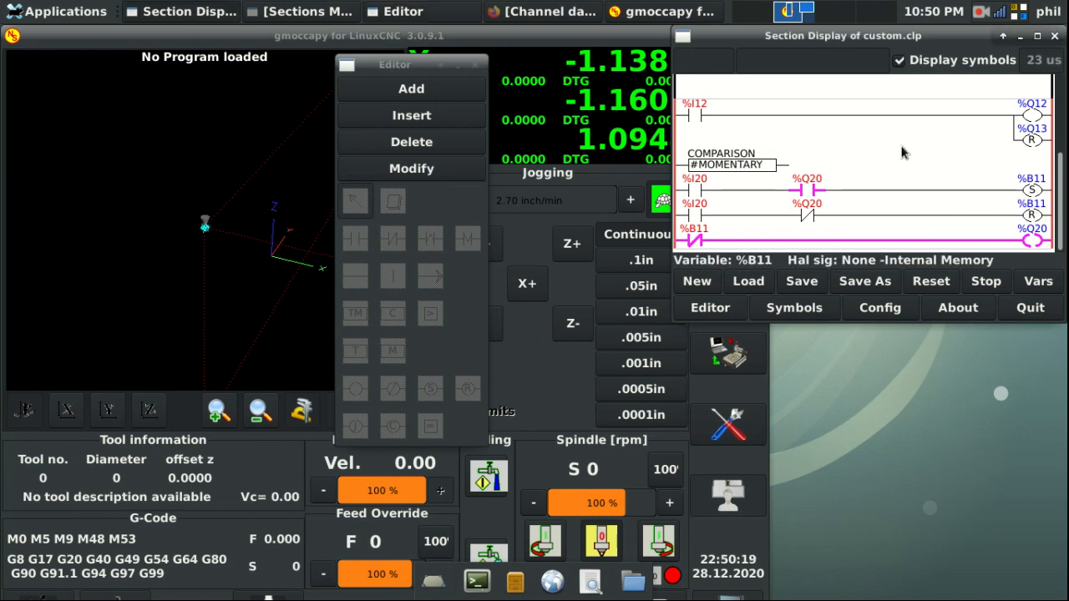
pyautogui.click(707, 169)
pyautogui.click(696, 215)
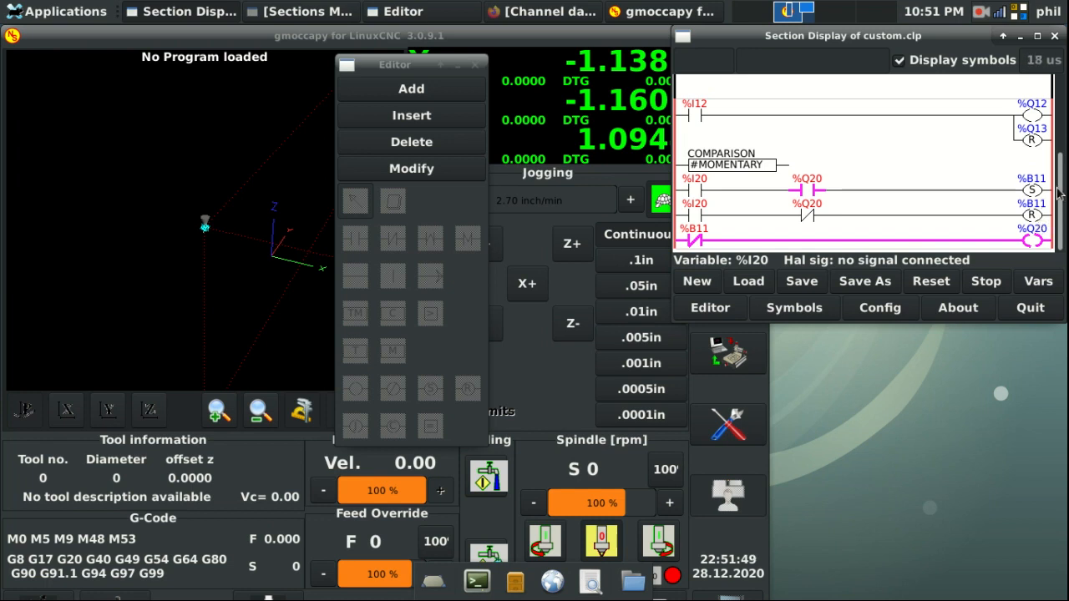
pyautogui.scroll(3, 1063, 147)
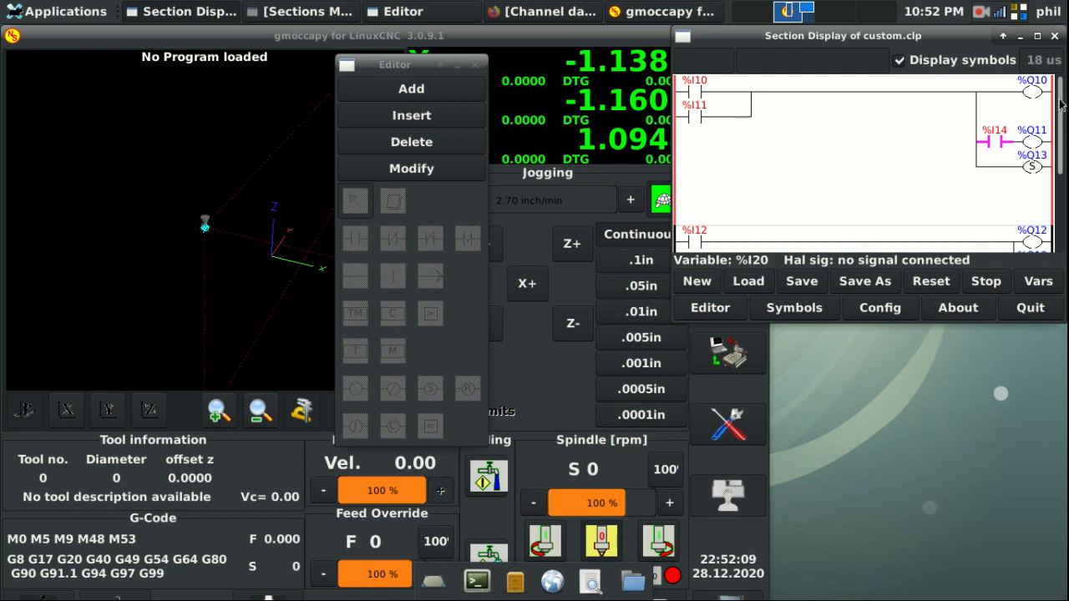
pyautogui.moveTo(1060, 99); pyautogui.dragTo(1025, 180)
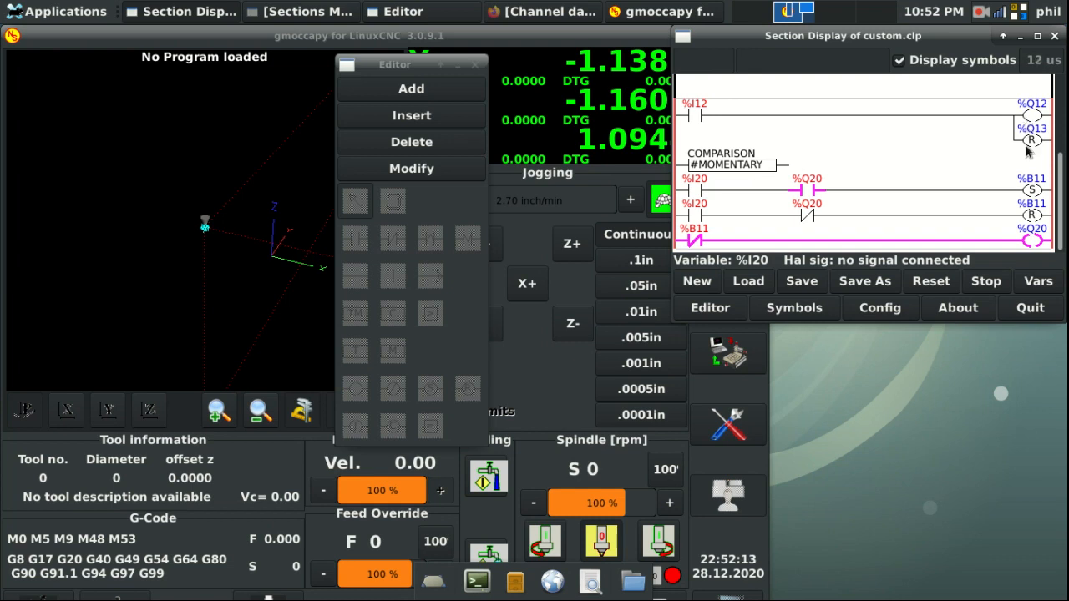
pyautogui.scroll(5, 1058, 173)
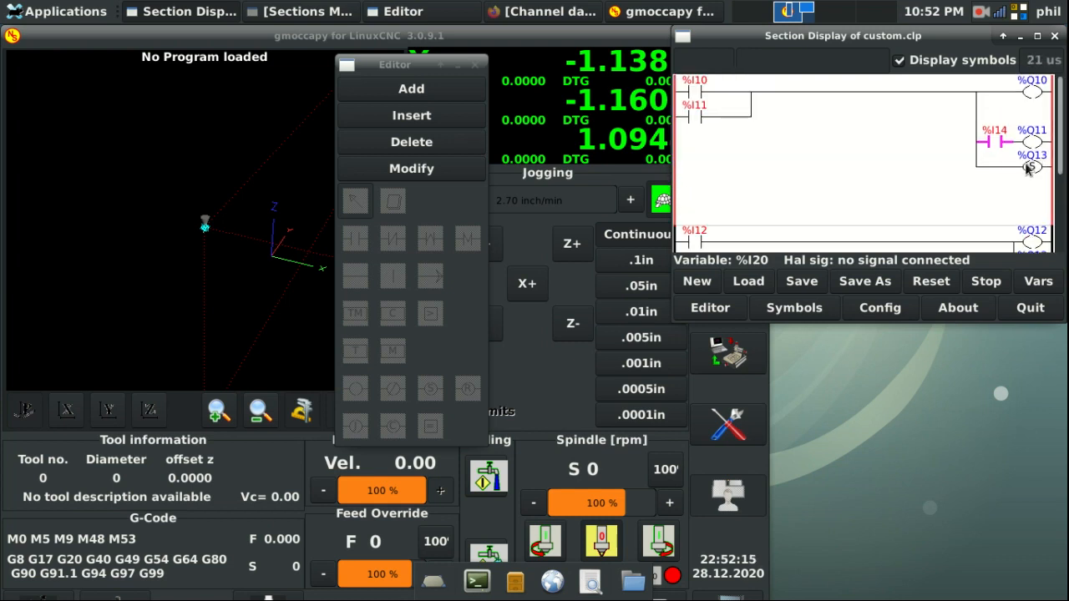
pyautogui.scroll(-3, 1060, 125)
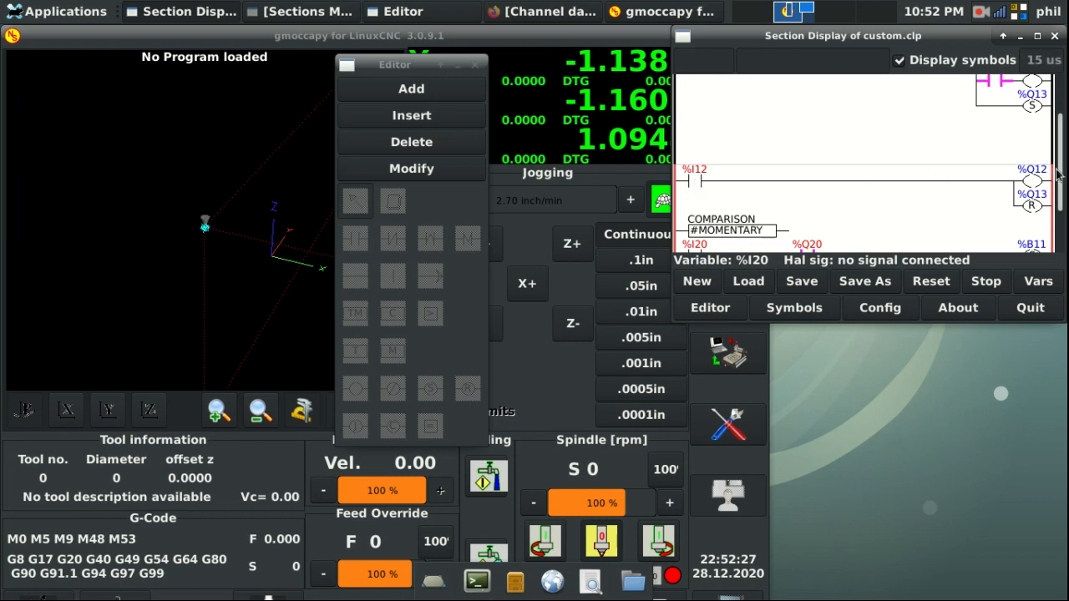
pyautogui.scroll(3, 708, 115)
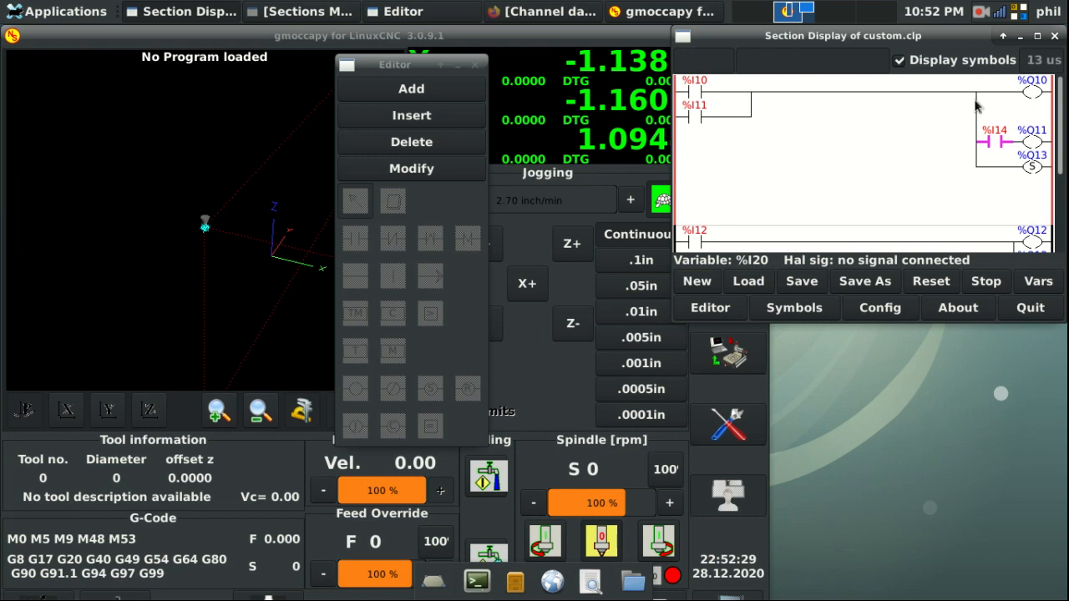
pyautogui.moveTo(1061, 148); pyautogui.dragTo(1057, 238)
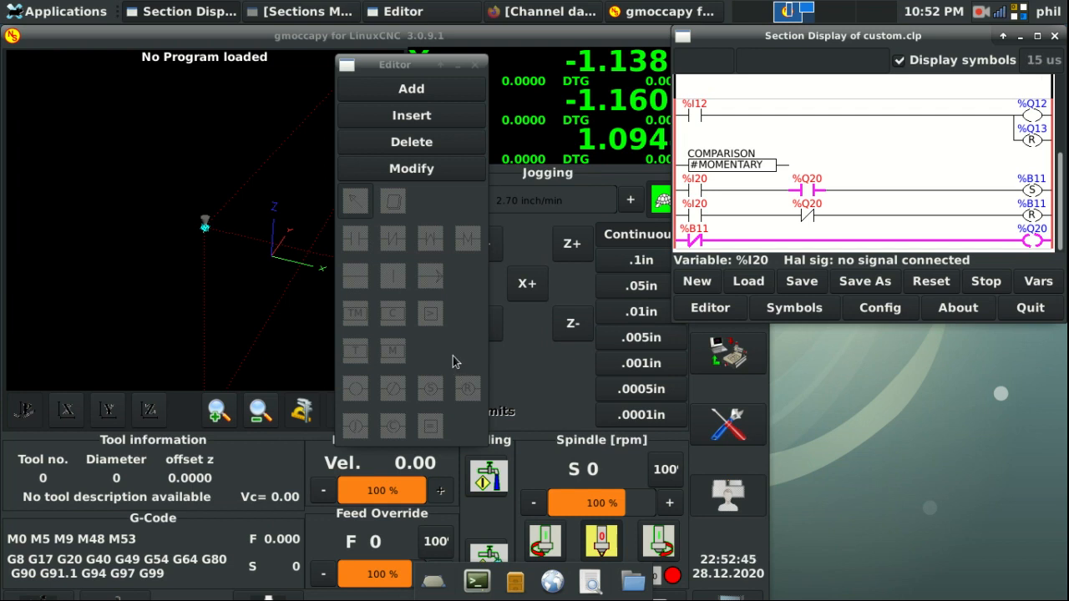
# Step: Open the #MOMENTARY rung for modification to inspect its set coil's properties, accept it without changes and minimize the Editor
pyautogui.click(422, 169)
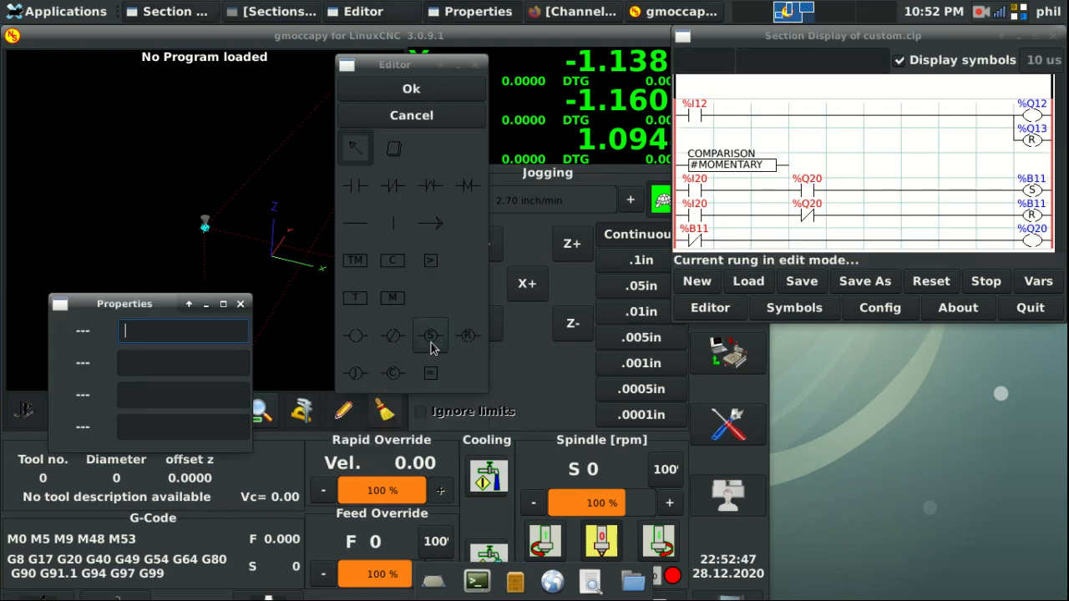
pyautogui.click(1033, 194)
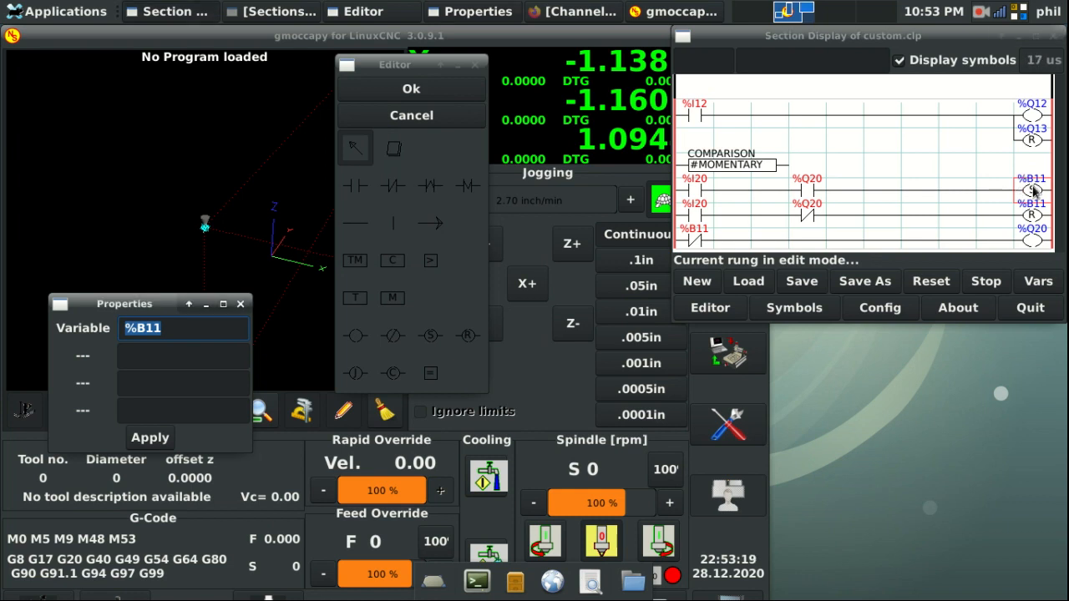
pyautogui.click(470, 95)
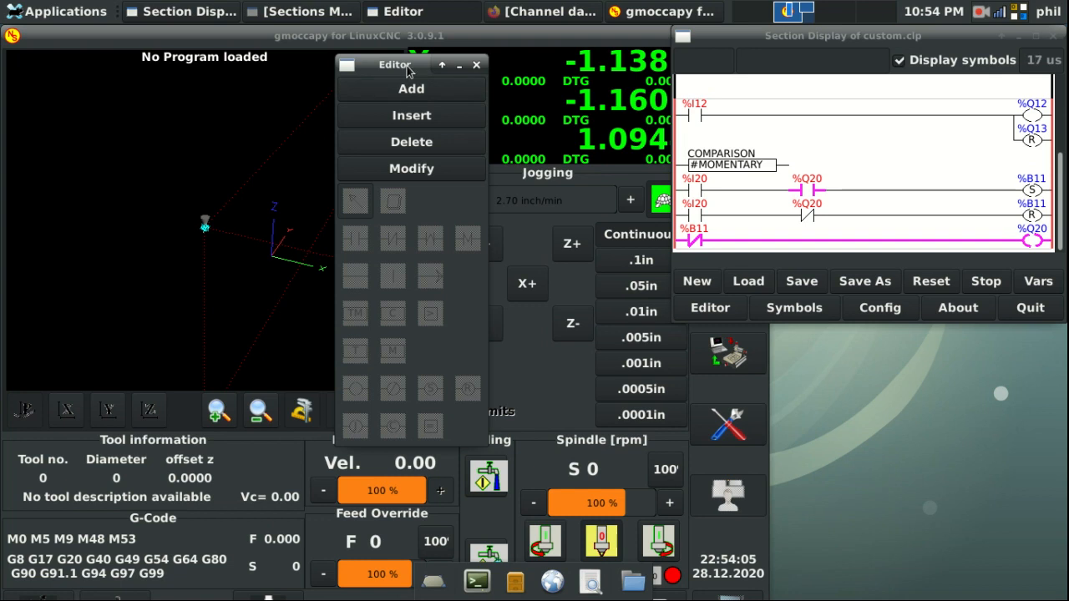
pyautogui.click(459, 67)
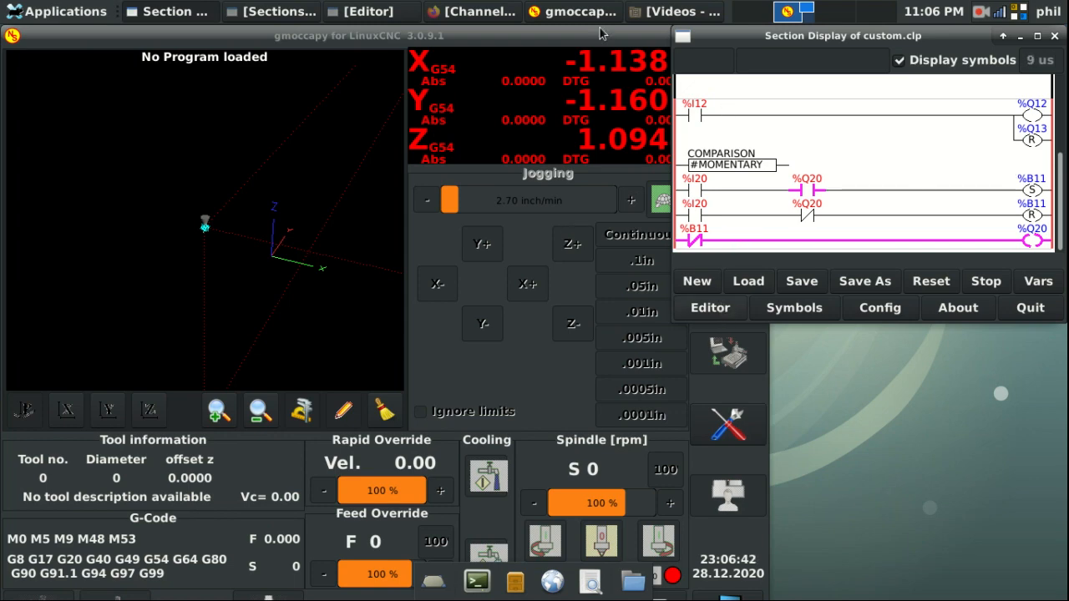
# Step: Open HAL Configuration from the gmoccapy settings and place it beside the ladder section display
pyautogui.click(508, 32)
pyautogui.click(728, 423)
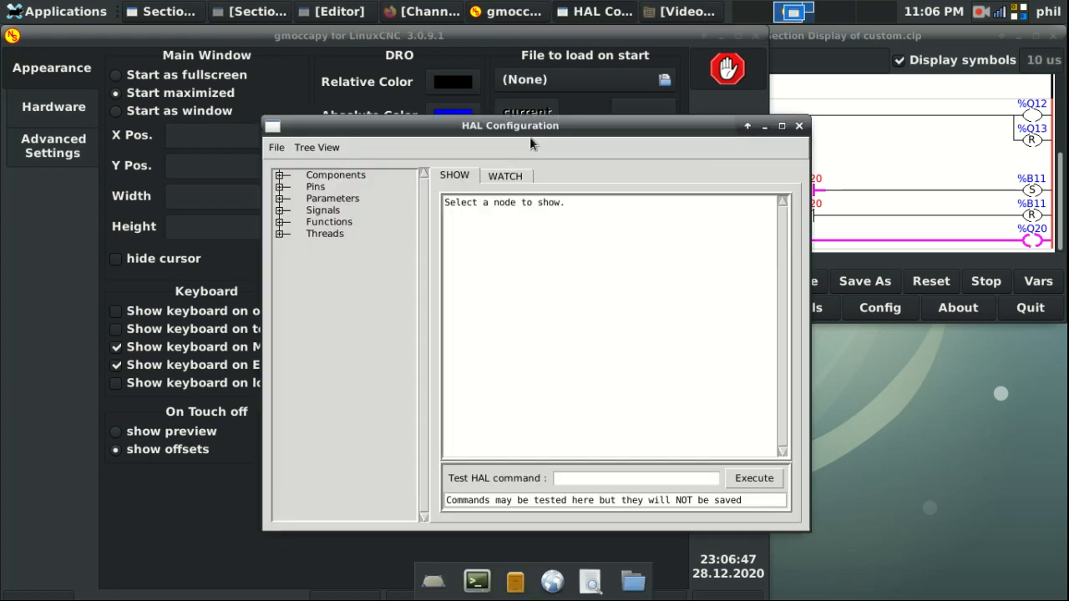
pyautogui.moveTo(530, 130); pyautogui.dragTo(390, 52)
pyautogui.click(849, 38)
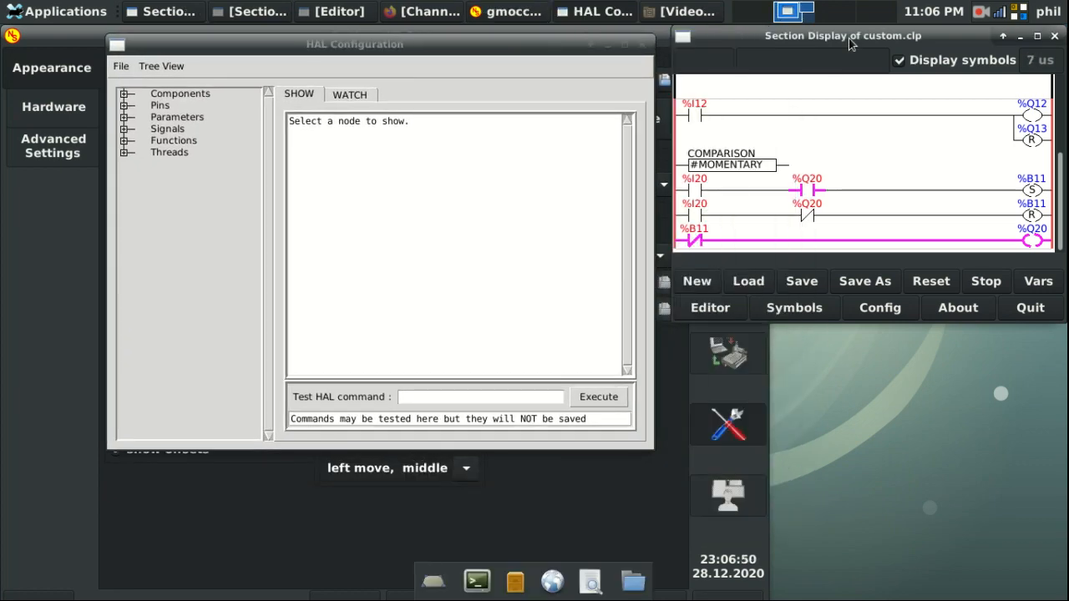
# Step: Add the classicladder.0.in-20 pin to the HAL Configuration watch list
pyautogui.click(368, 100)
pyautogui.click(124, 105)
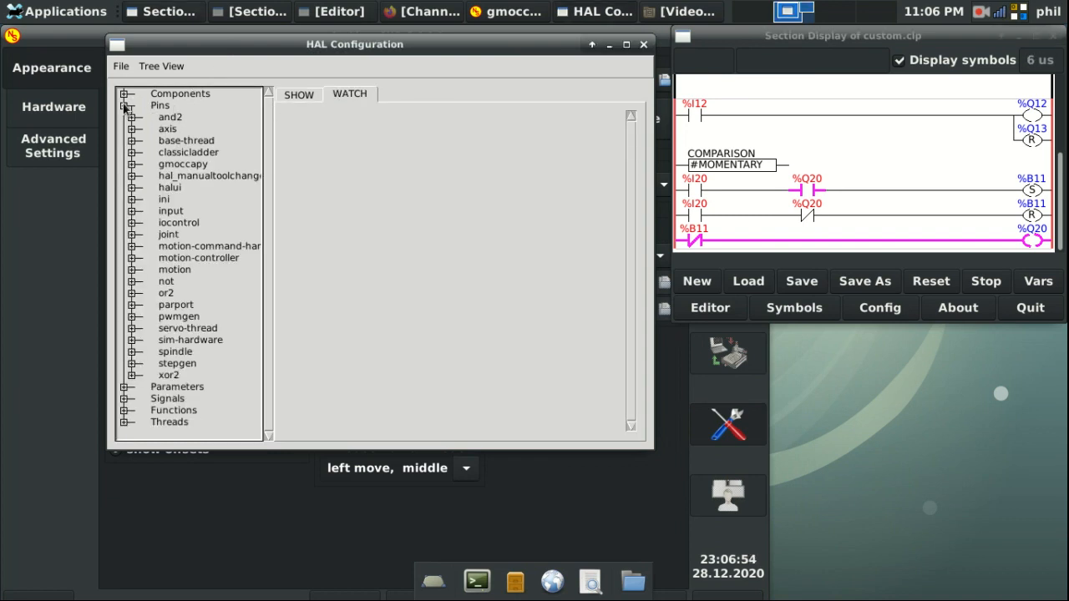
pyautogui.click(131, 153)
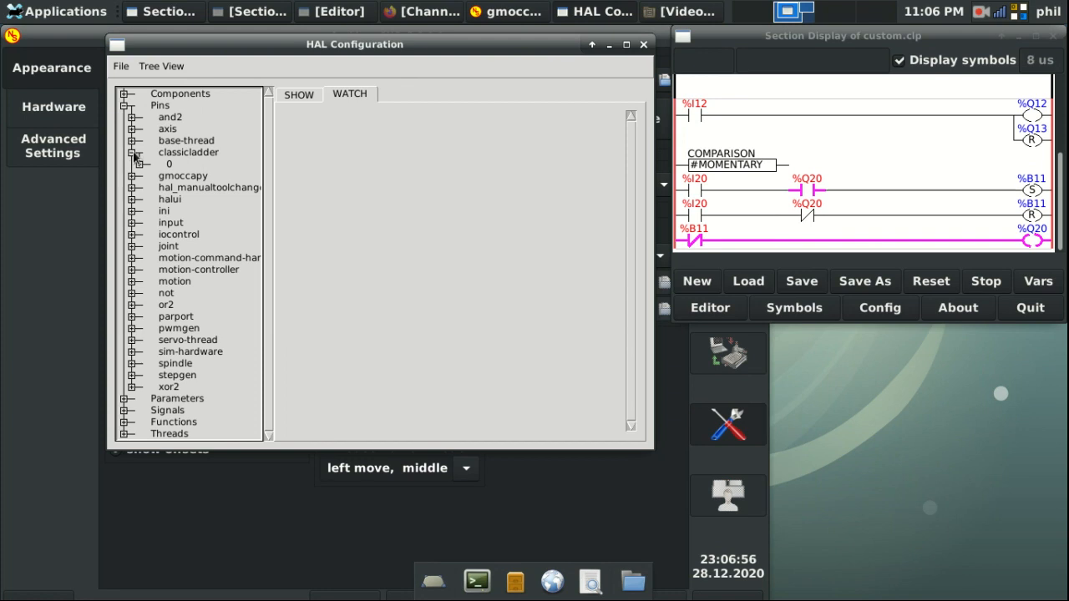
pyautogui.click(139, 164)
pyautogui.scroll(-20, 153, 184)
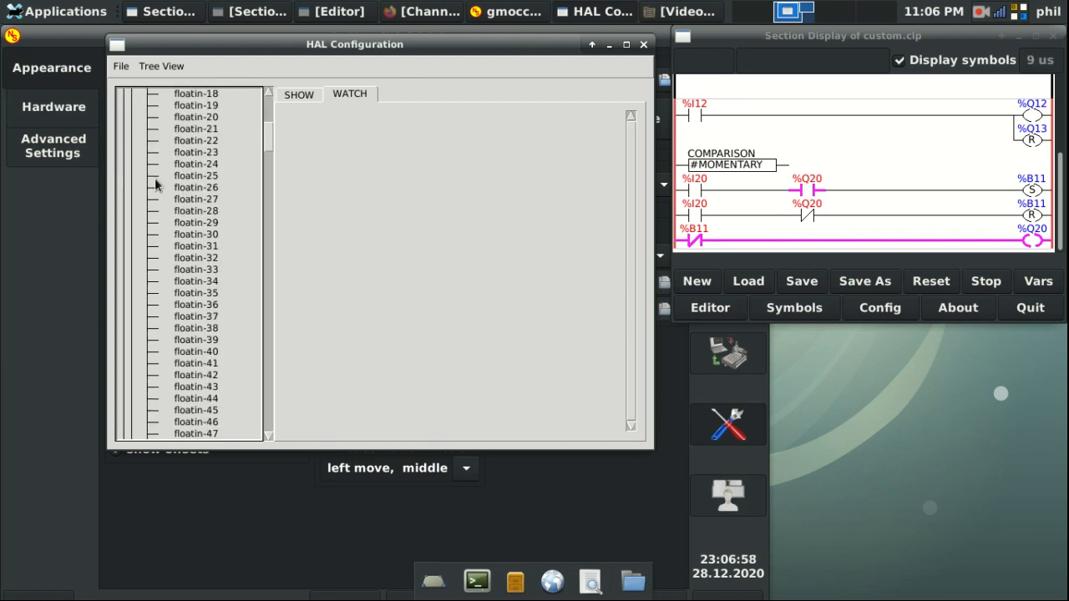
pyautogui.scroll(-3, 156, 184)
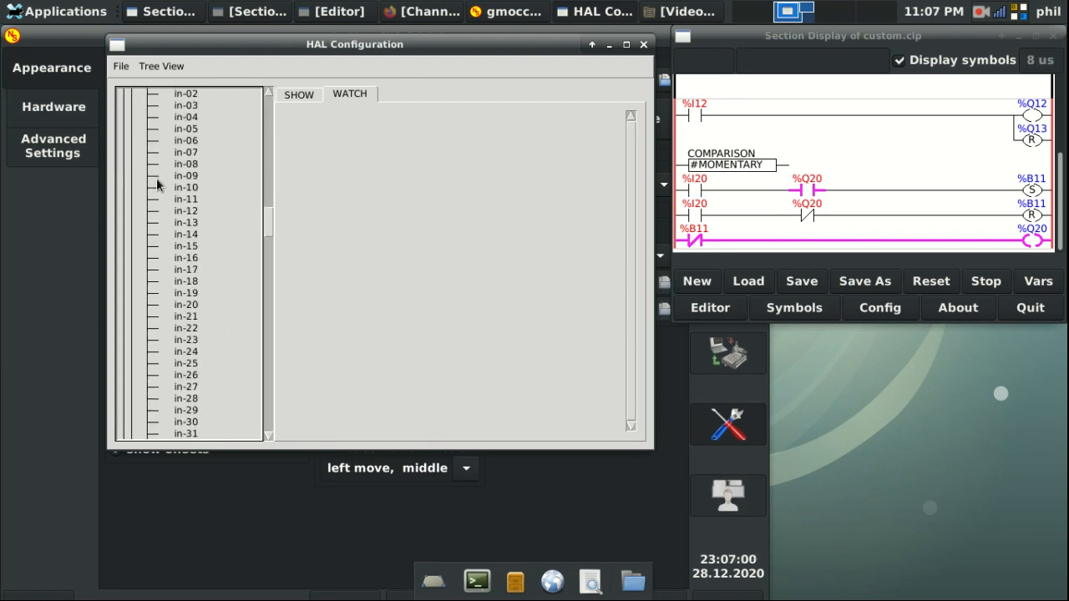
pyautogui.scroll(-2, 162, 181)
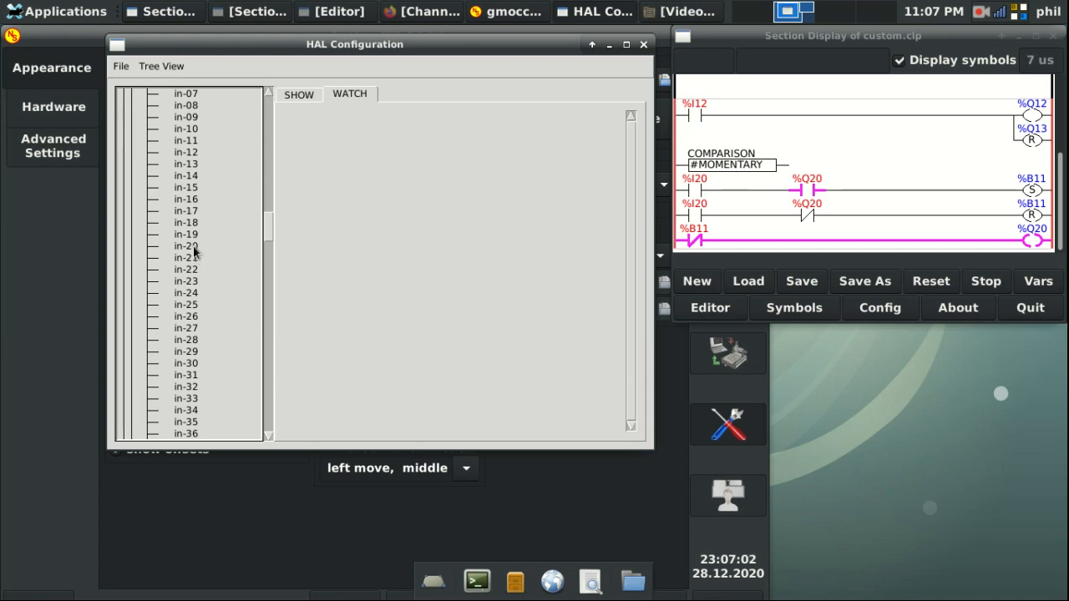
pyautogui.click(193, 244)
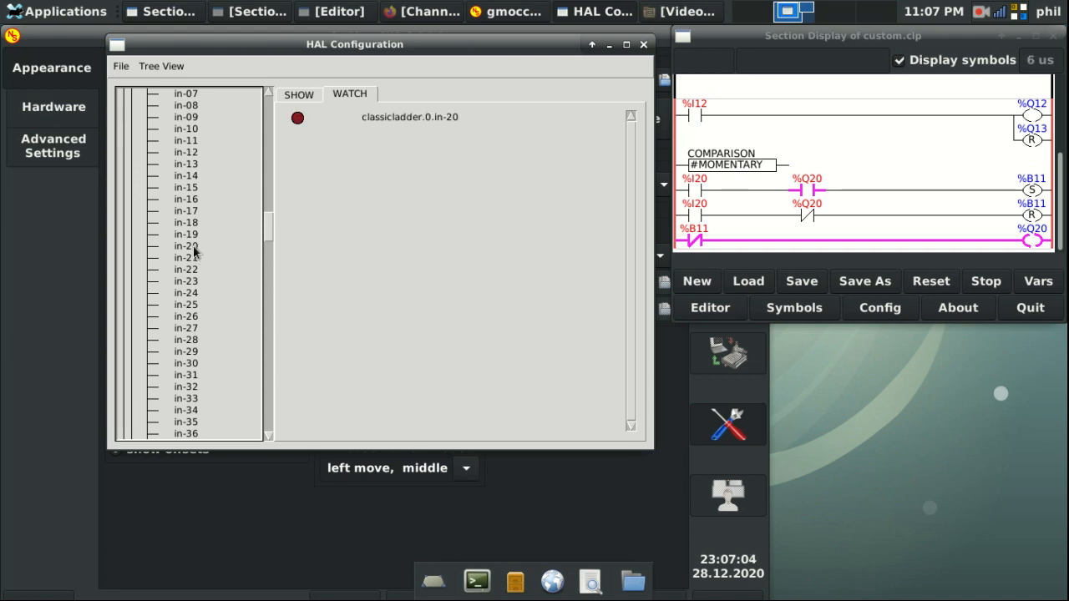
# Step: Add the classicladder.0.out-20 pin to the watch list
pyautogui.scroll(-6, 193, 244)
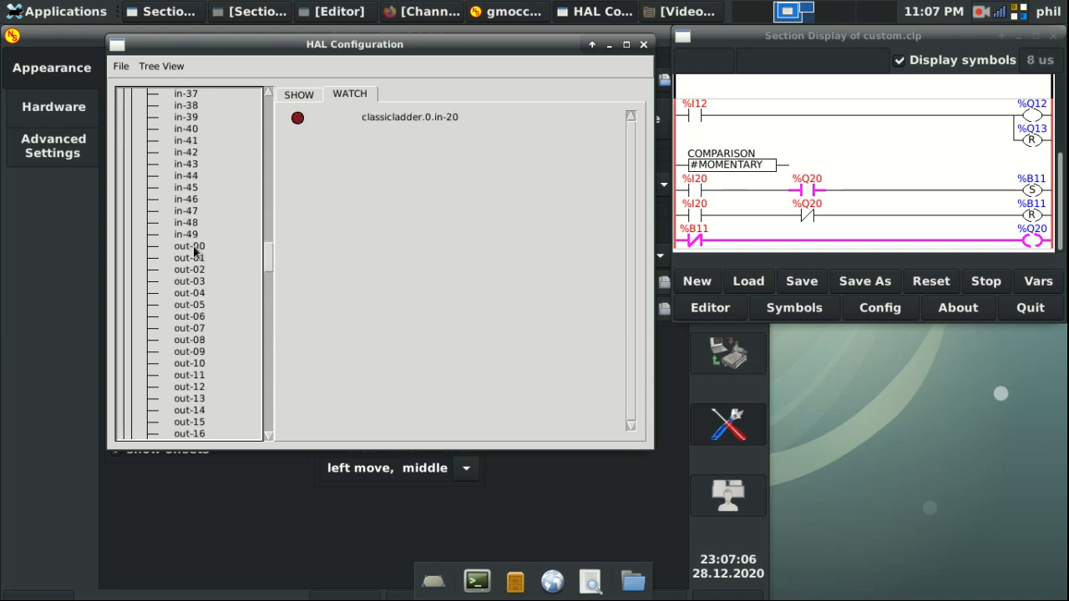
pyautogui.scroll(-5, 193, 244)
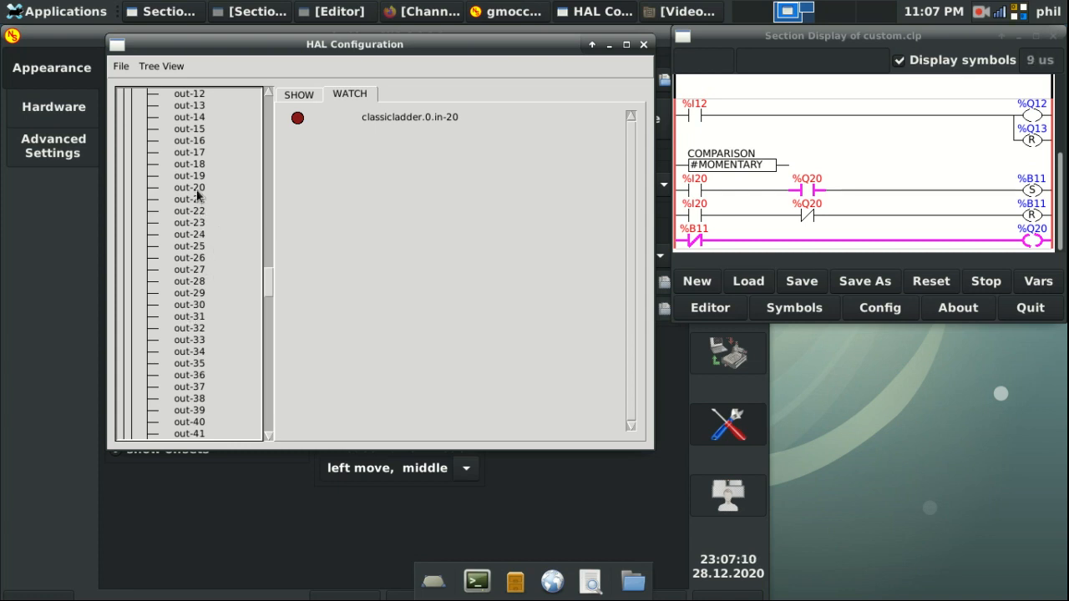
pyautogui.click(196, 190)
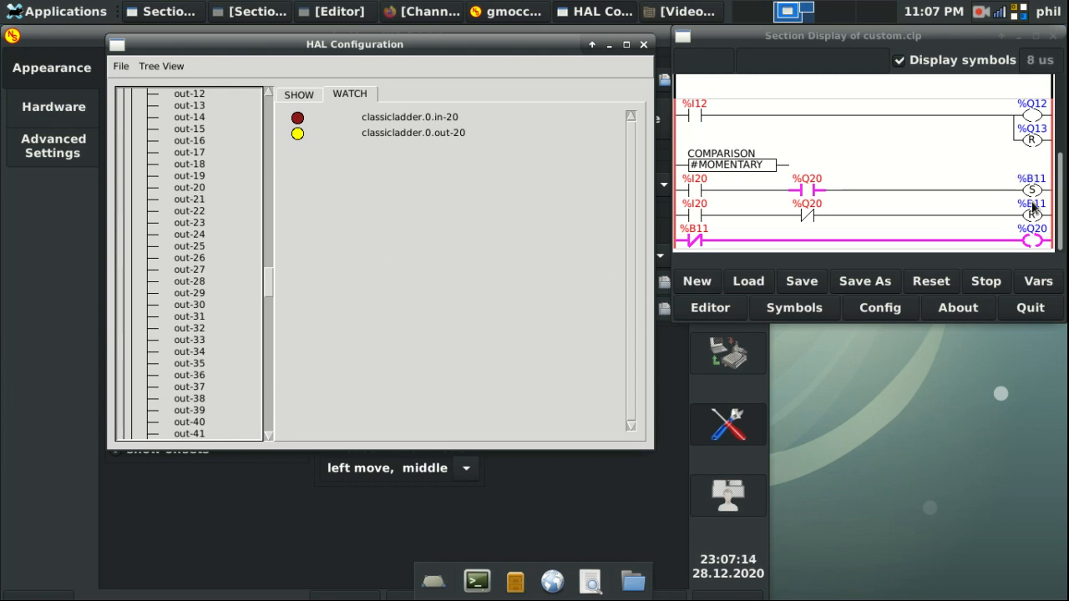
# Step: Open the ladder's bit variable status window and reposition it clear of the watched pins
pyautogui.click(1038, 281)
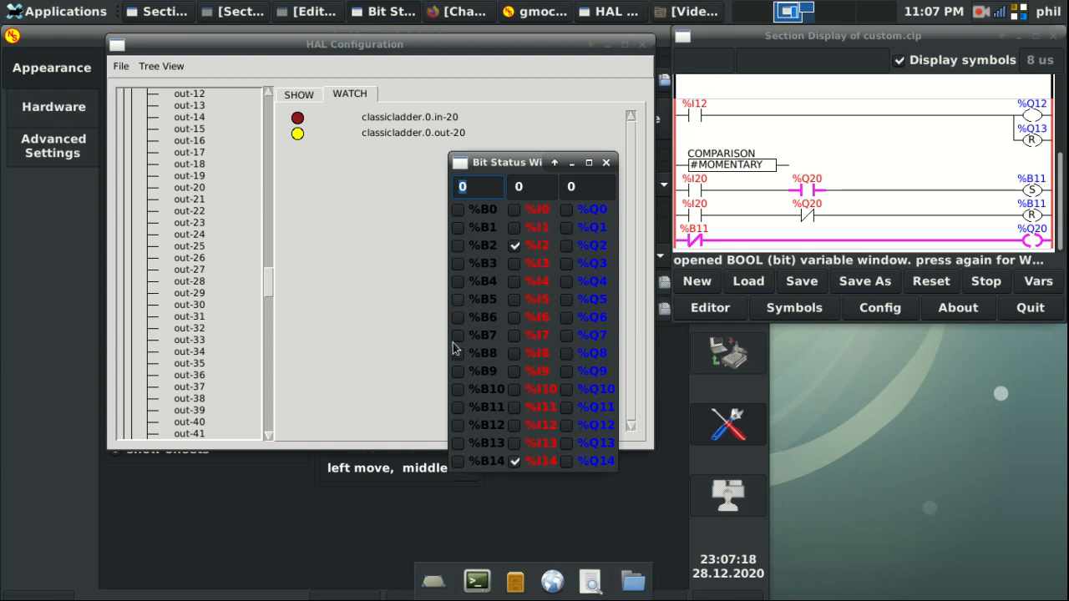
pyautogui.moveTo(492, 163); pyautogui.dragTo(498, 187)
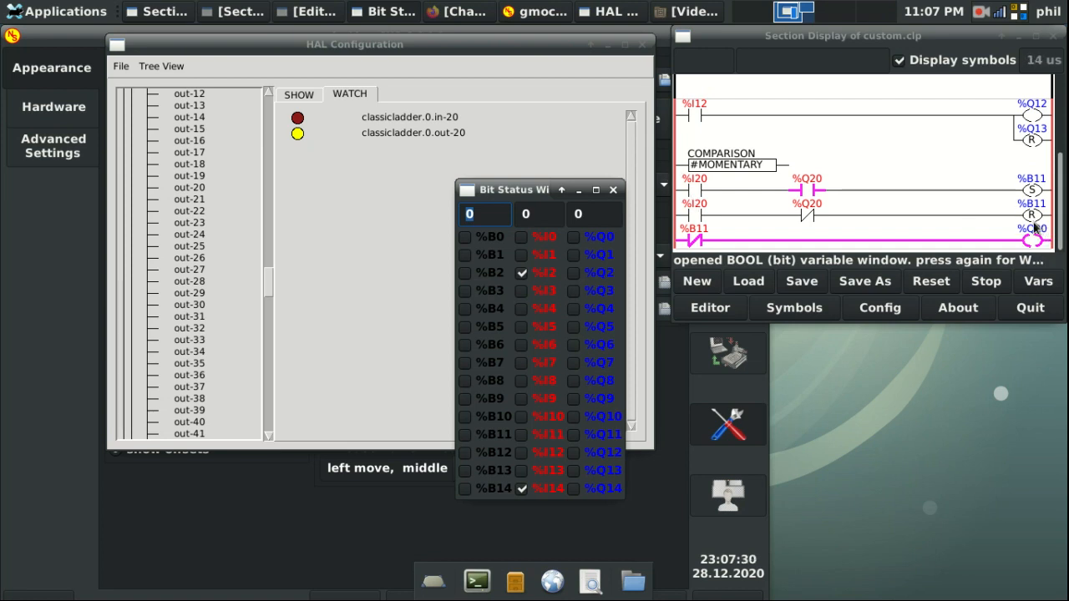
# Step: Add classicladder.0.out-28 to the watch list, look through the other classicladder pins and minimize HAL Configuration
pyautogui.click(189, 282)
pyautogui.scroll(-5, 210, 262)
pyautogui.scroll(11, 210, 263)
pyautogui.scroll(7, 209, 262)
pyautogui.scroll(-7, 210, 262)
pyautogui.scroll(-15, 191, 238)
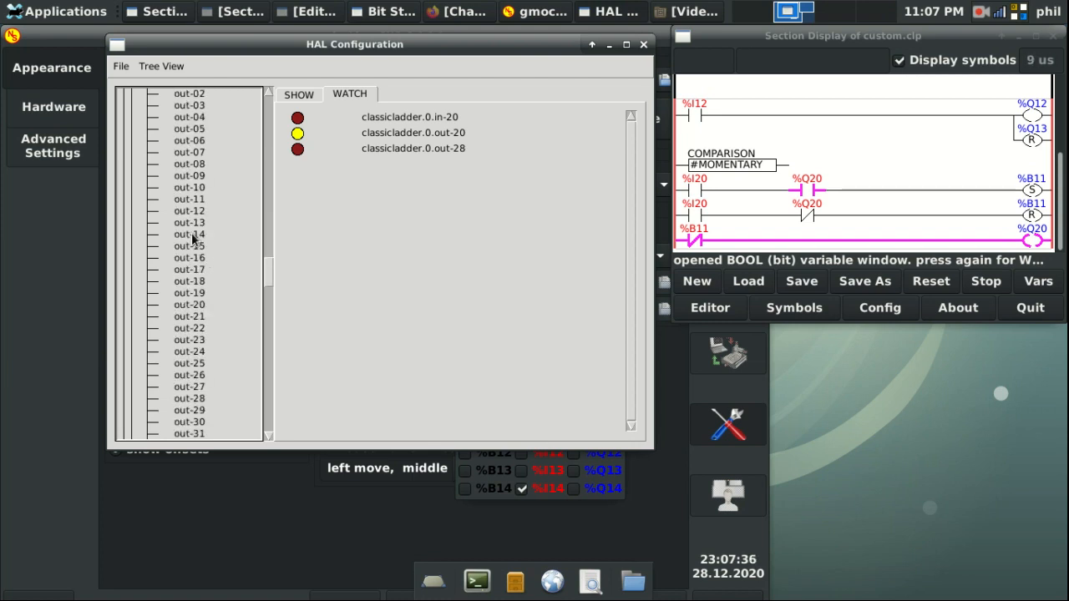
pyautogui.scroll(-20, 192, 294)
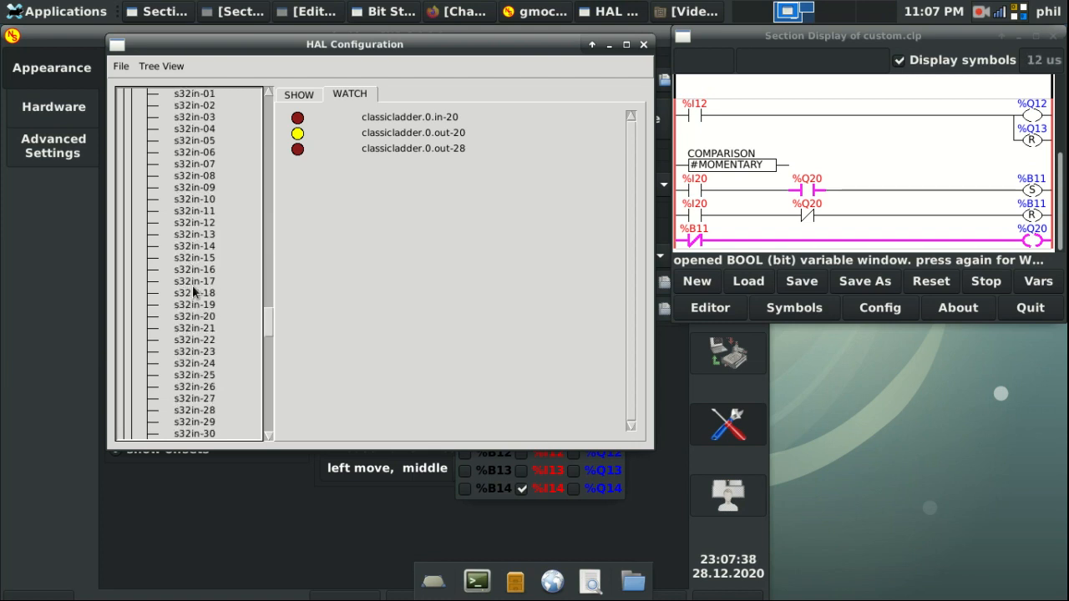
pyautogui.scroll(-7, 195, 281)
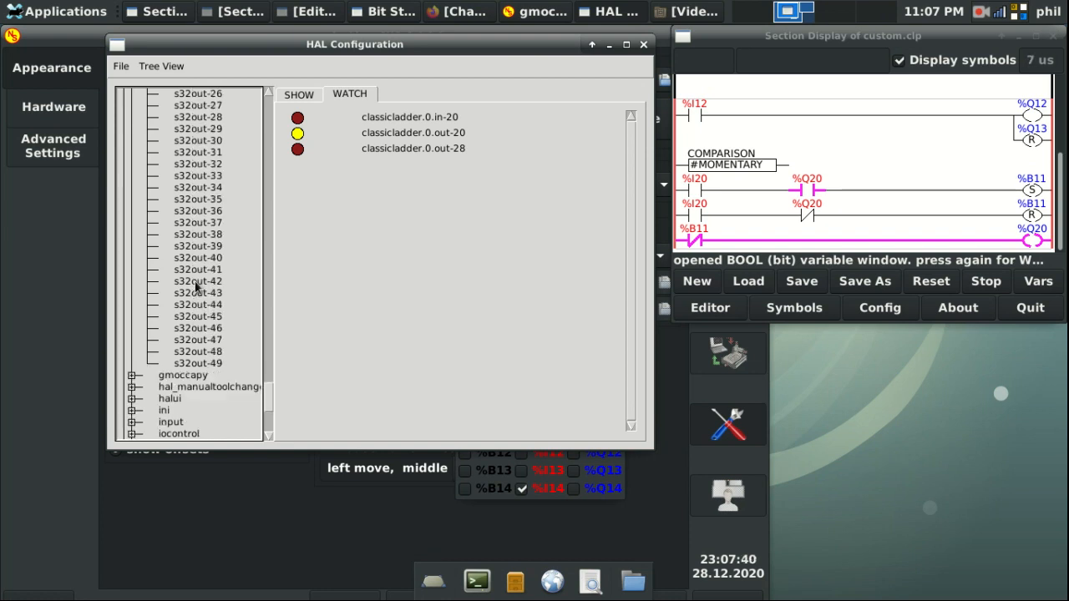
pyautogui.scroll(20, 194, 281)
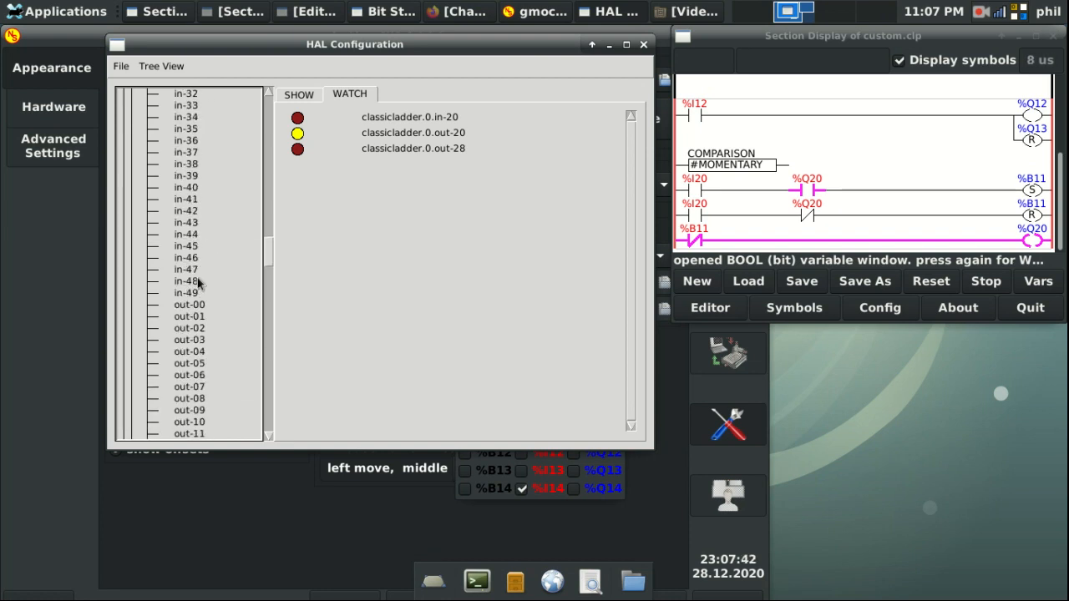
pyautogui.scroll(20, 199, 284)
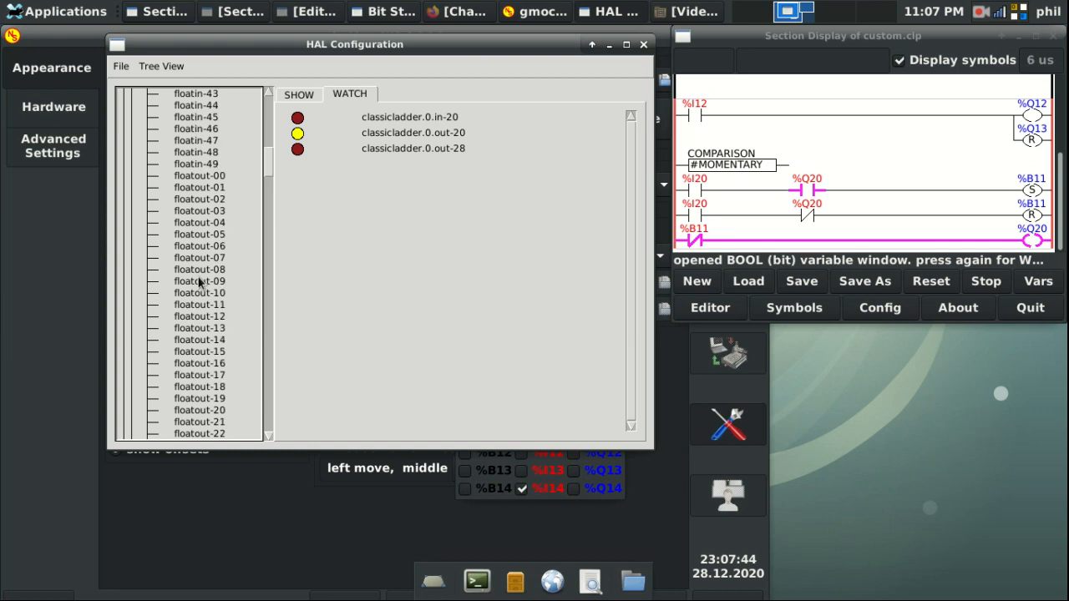
pyautogui.scroll(-5, 199, 284)
pyautogui.click(609, 45)
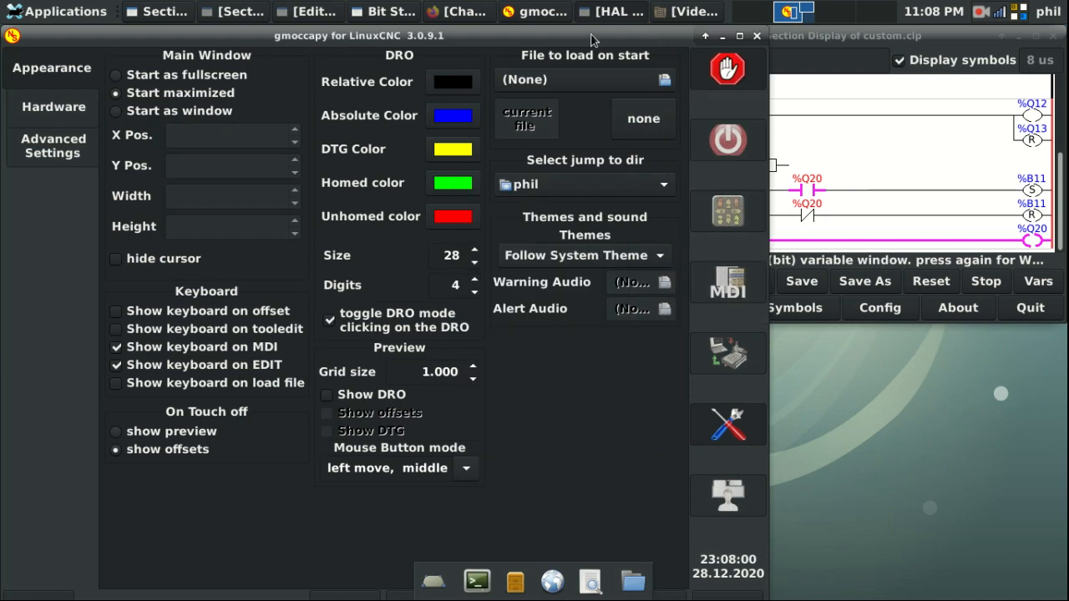
# Step: Minimize the gmoccapy and bit status windows, and open rantmill.hal from the desktop's rantmill folder
pyautogui.click(719, 38)
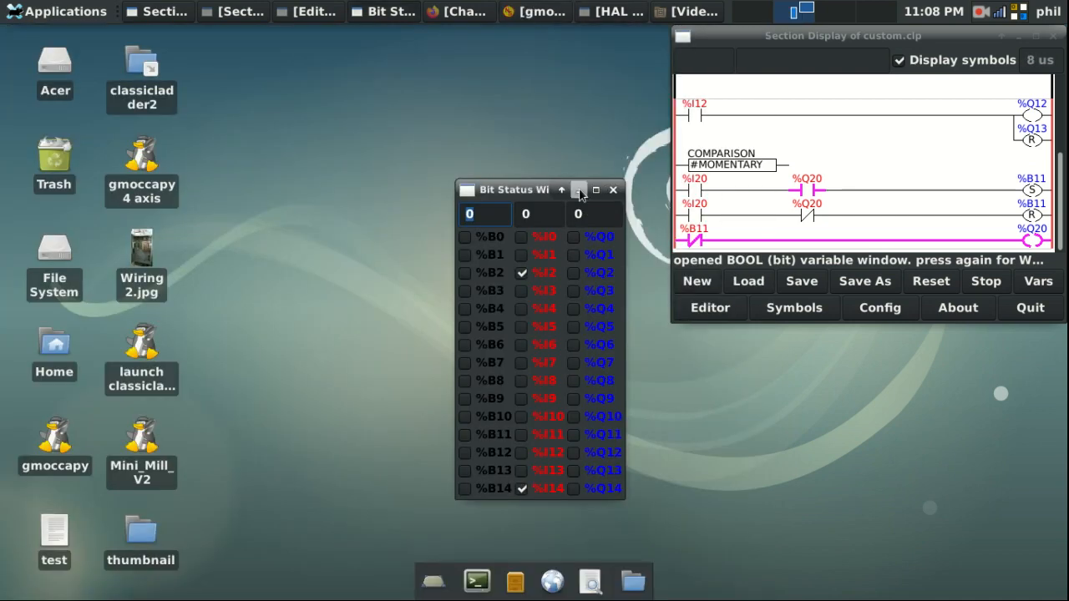
pyautogui.click(585, 189)
pyautogui.doubleClick(494, 249)
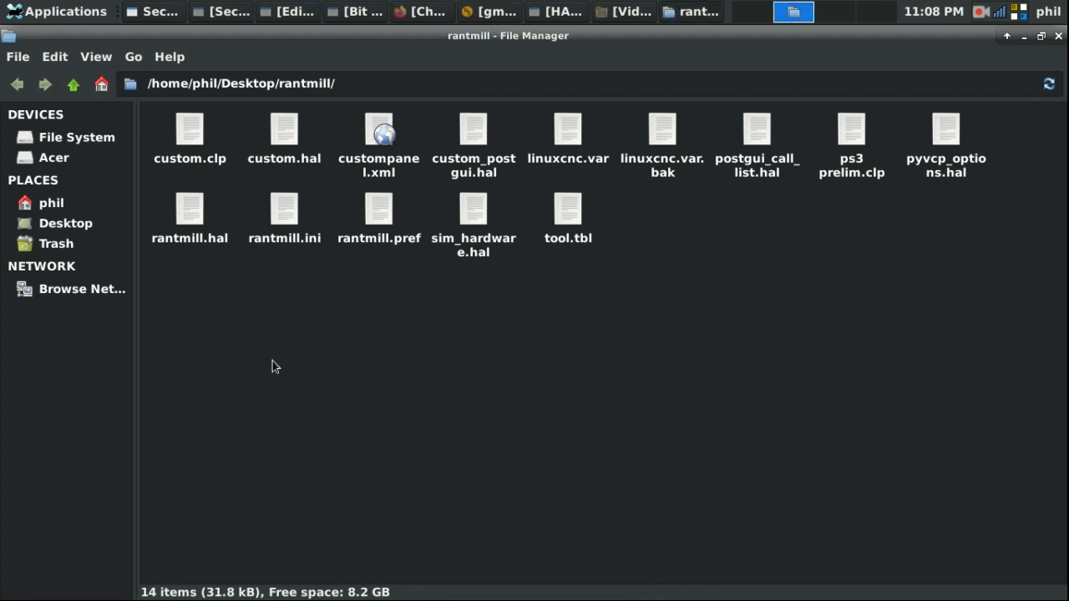
pyautogui.click(205, 226)
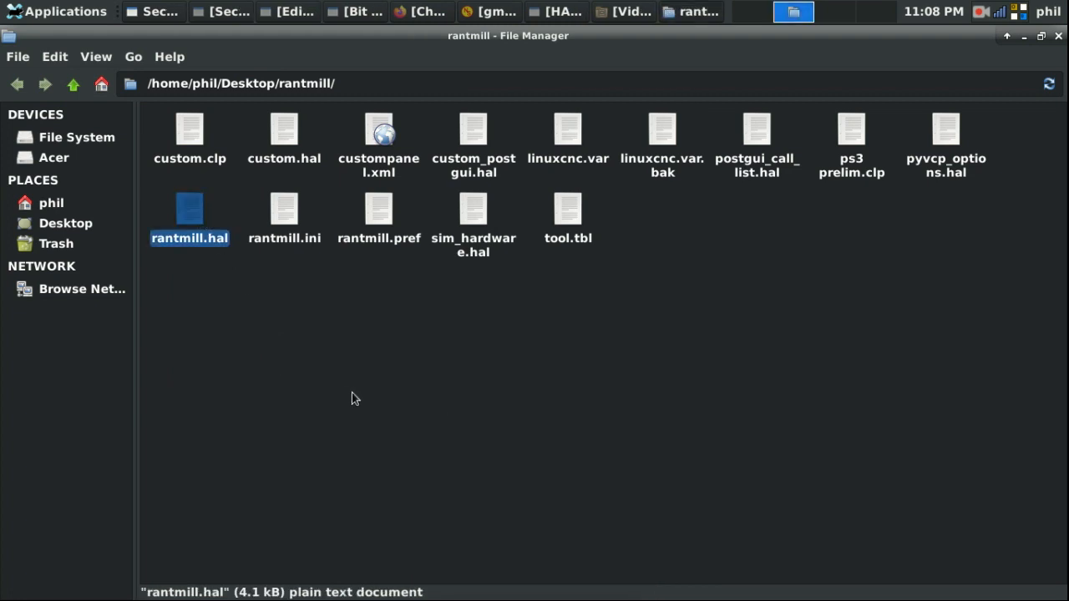
pyautogui.press('Return')
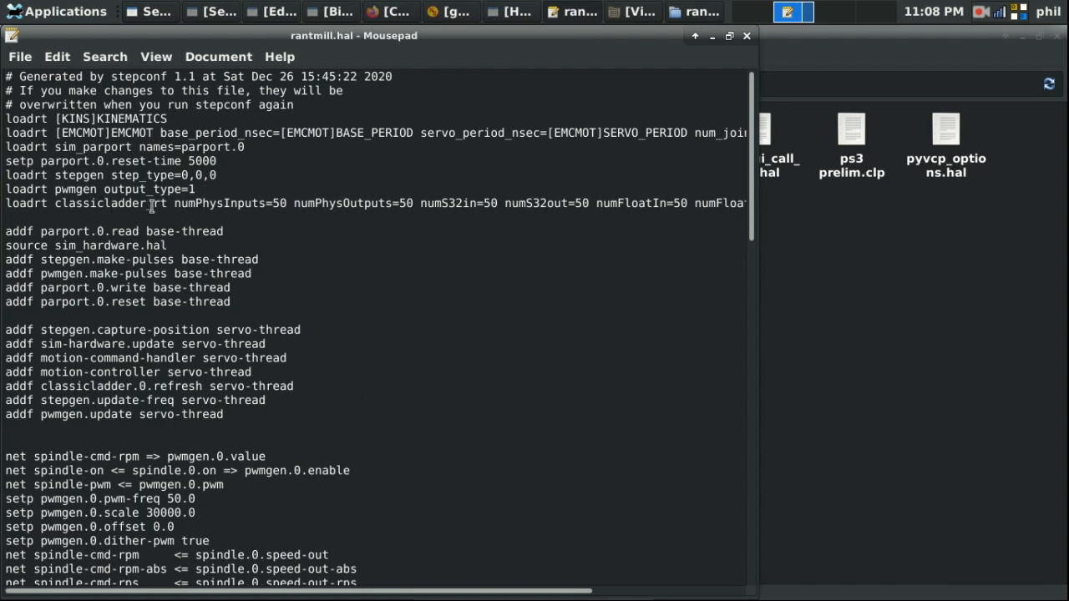
# Step: Examine the pin count parameters on the classicladder_rt load line, then minimize the text editor and file manager
pyautogui.doubleClick(279, 203)
pyautogui.moveTo(544, 595); pyautogui.dragTo(626, 595)
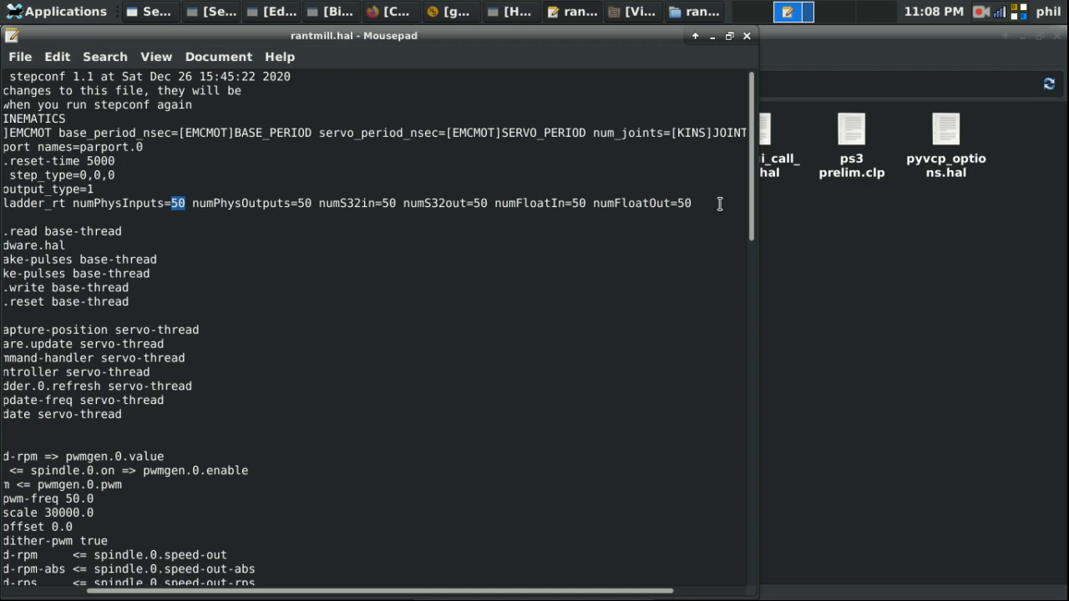
pyautogui.click(712, 36)
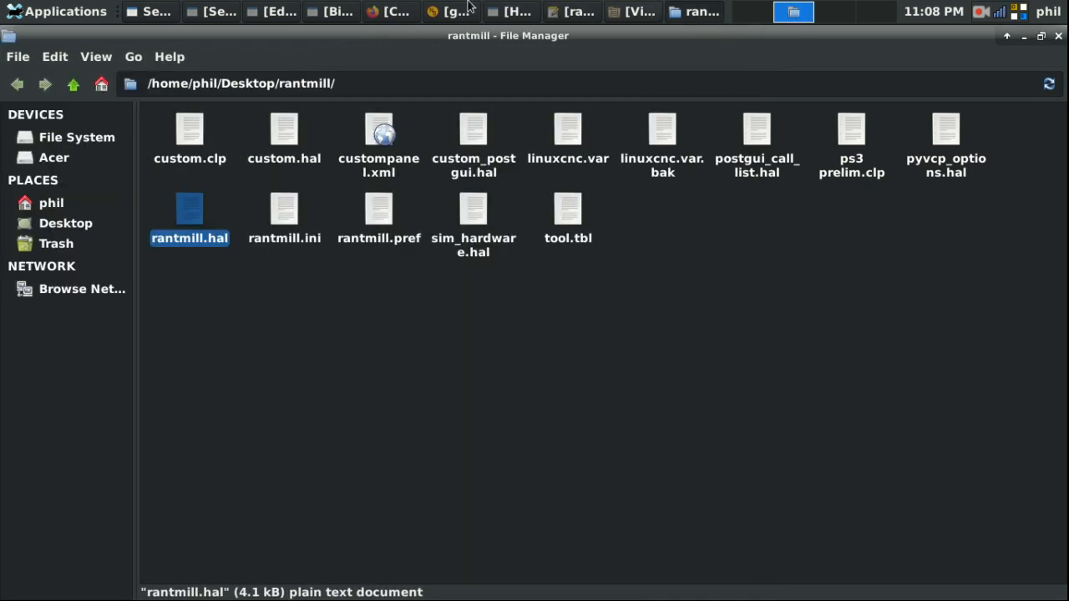
pyautogui.click(1024, 36)
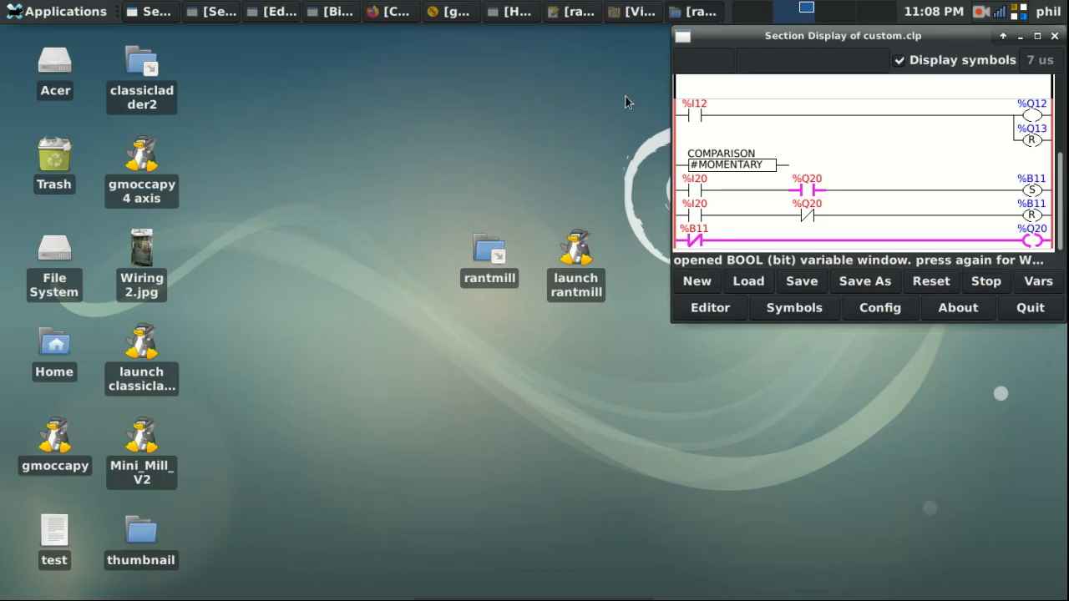
# Step: Restore gmoccapy and HAL Configuration, and look through the float and bit pins available under classicladder
pyautogui.click(451, 12)
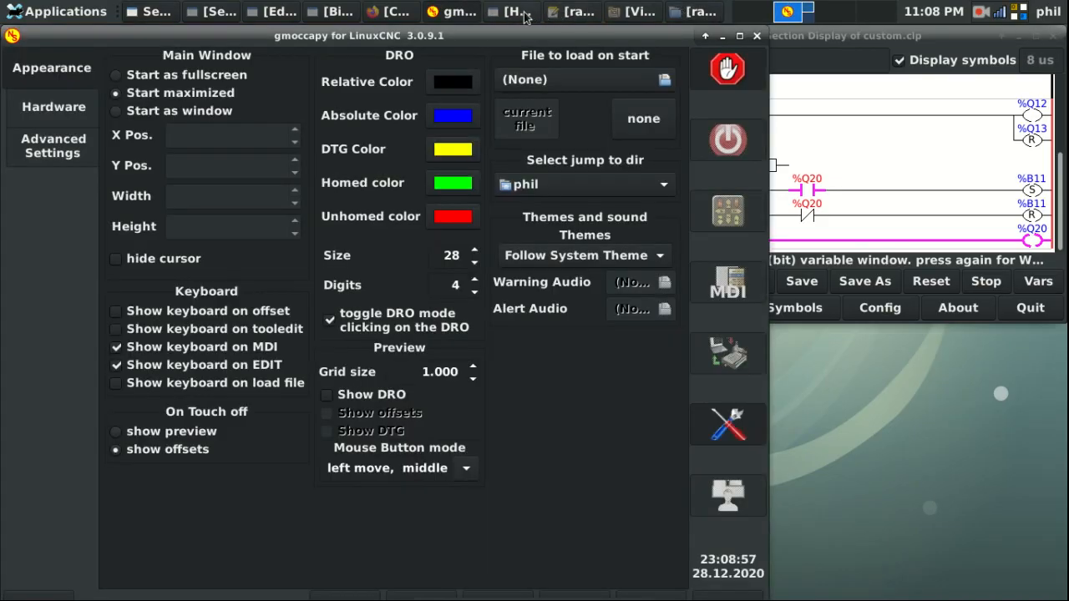
pyautogui.click(525, 15)
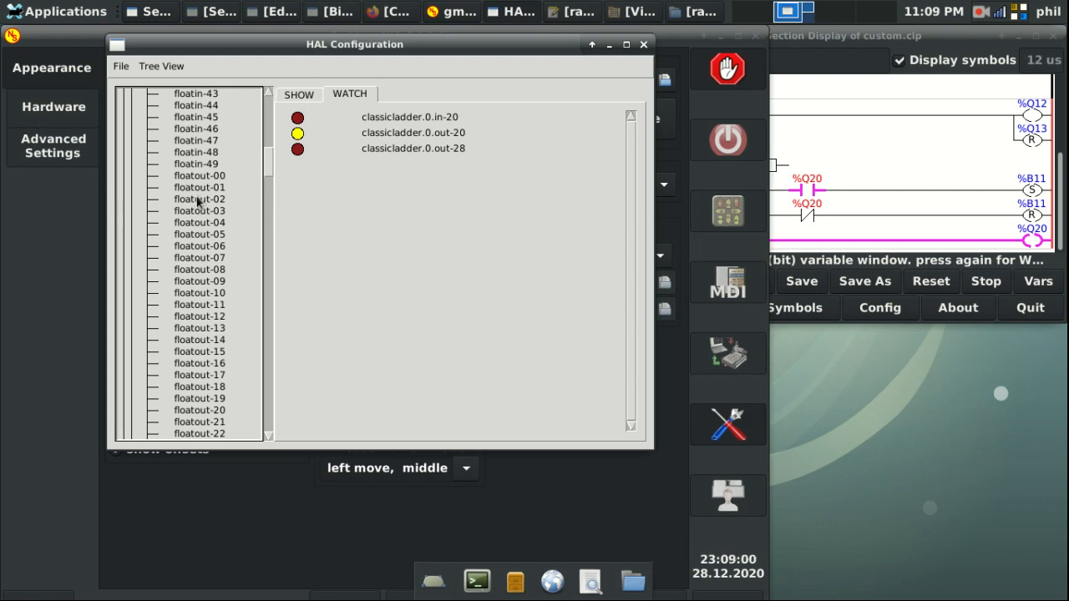
pyautogui.scroll(-3, 204, 213)
pyautogui.scroll(2, 224, 258)
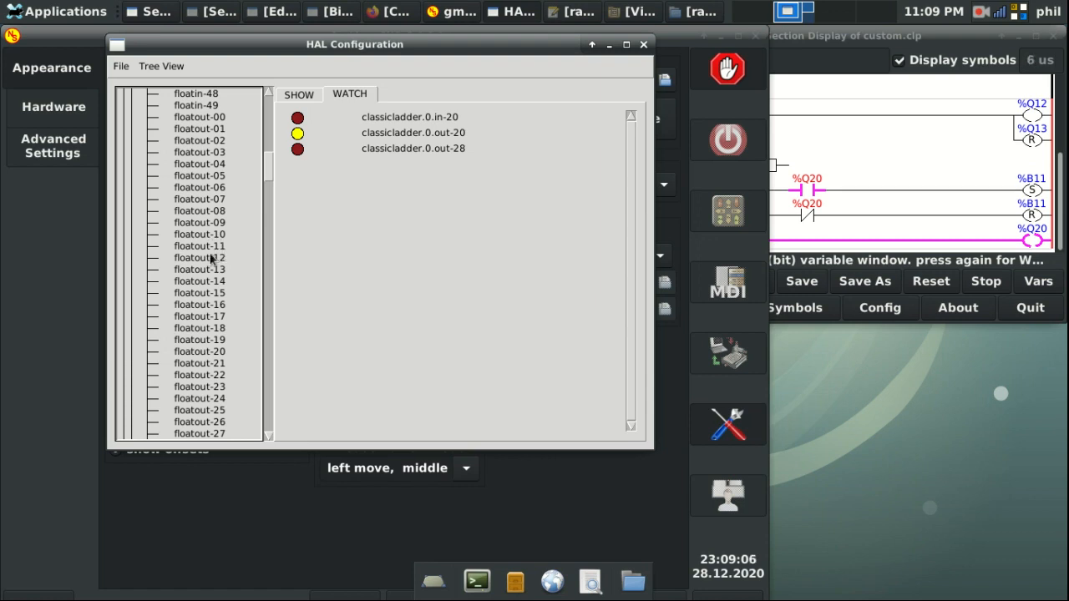
pyautogui.scroll(-1, 219, 301)
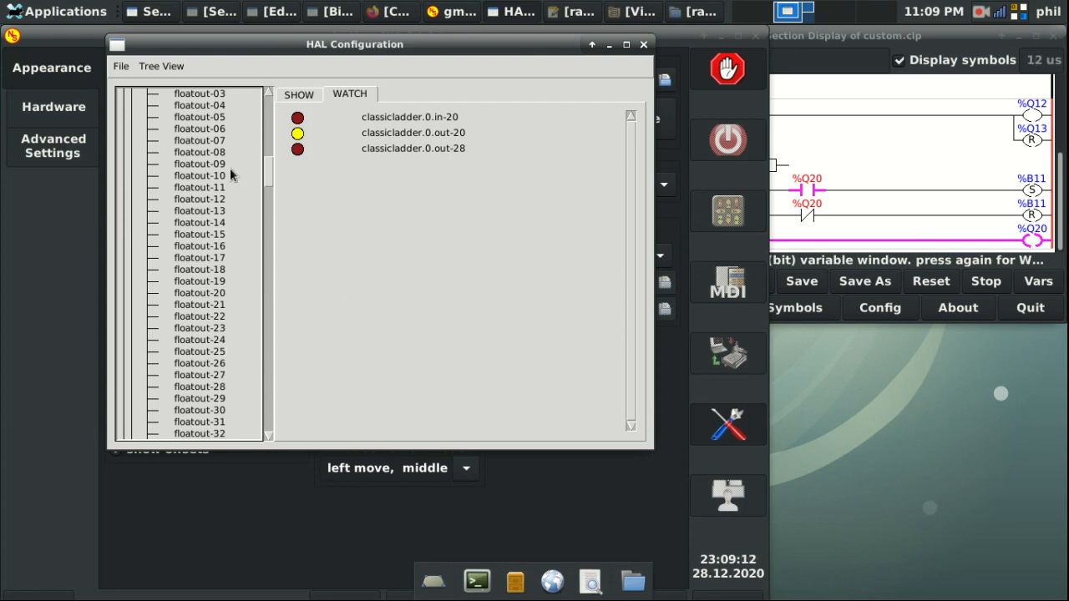
pyautogui.scroll(-10, 186, 199)
pyautogui.scroll(20, 186, 199)
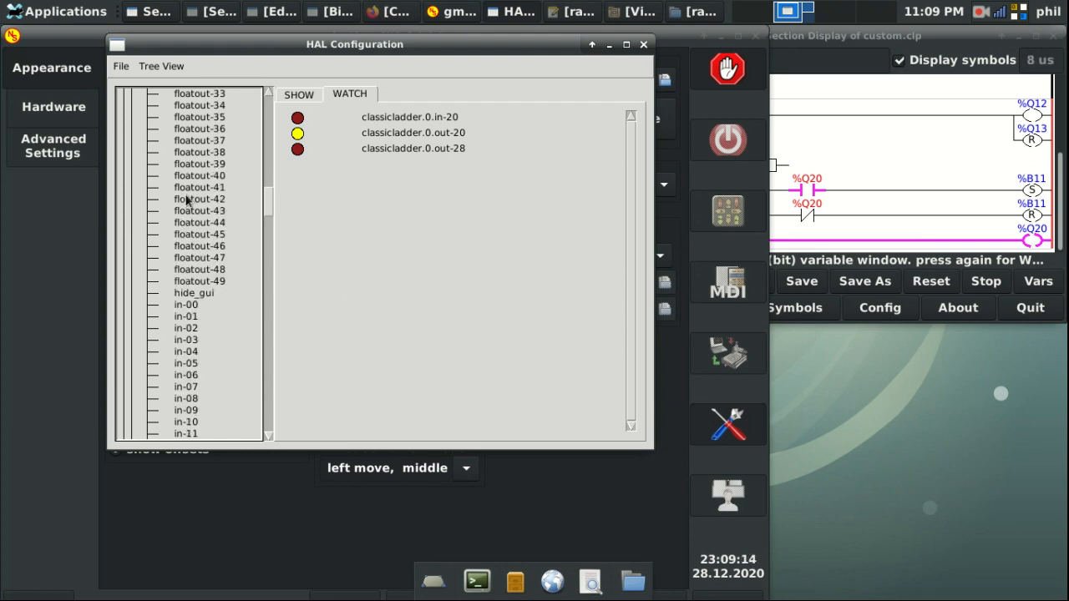
pyautogui.scroll(5, 187, 199)
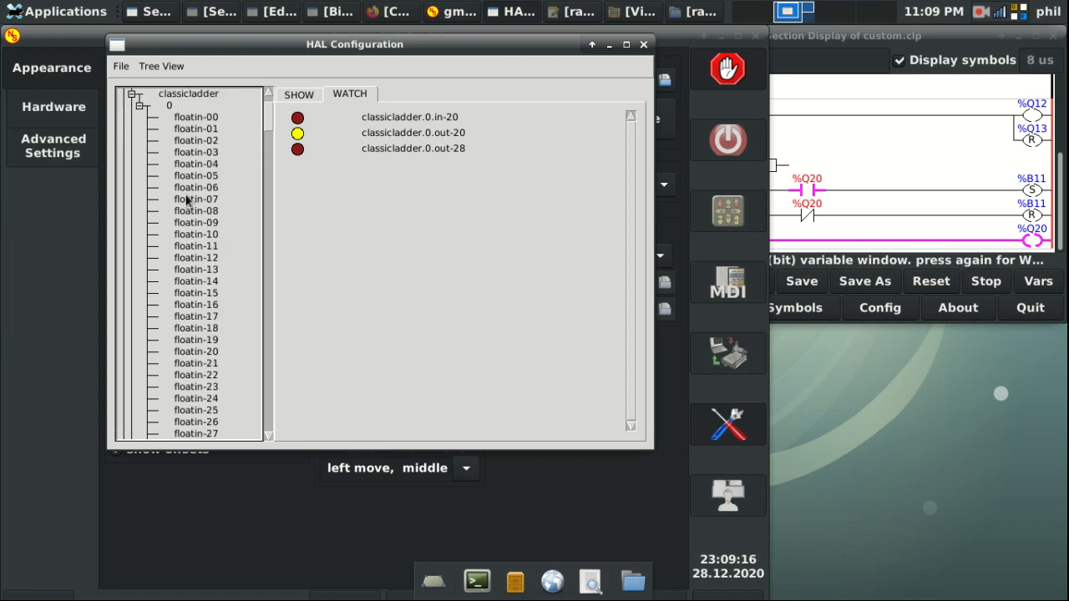
pyautogui.scroll(-13, 187, 199)
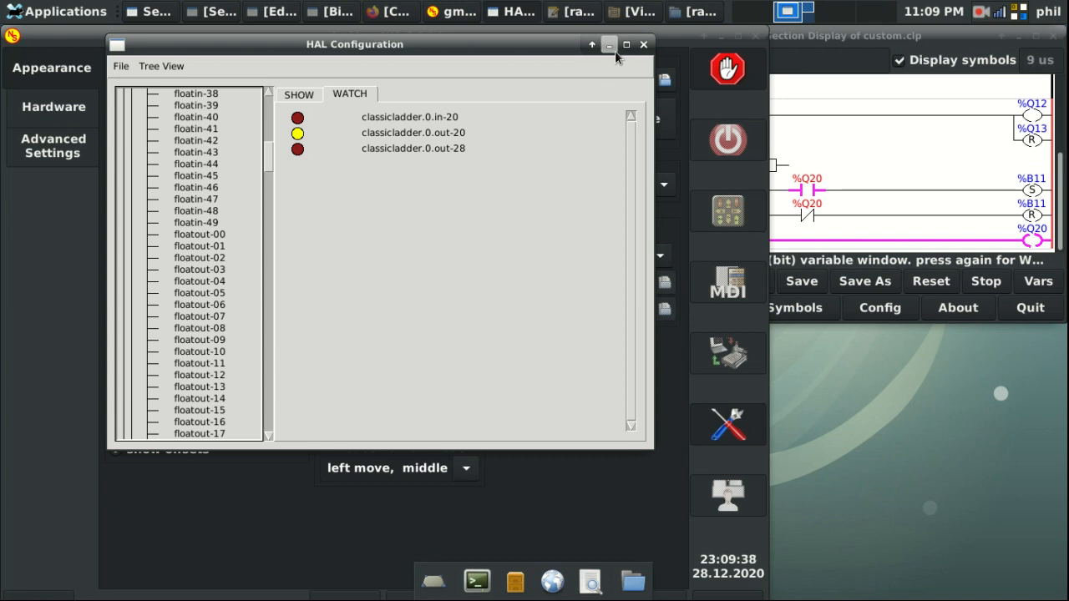
pyautogui.click(309, 95)
pyautogui.click(347, 94)
pyautogui.click(943, 171)
pyautogui.click(1036, 282)
pyautogui.click(1036, 283)
pyautogui.click(1036, 282)
pyautogui.click(1036, 282)
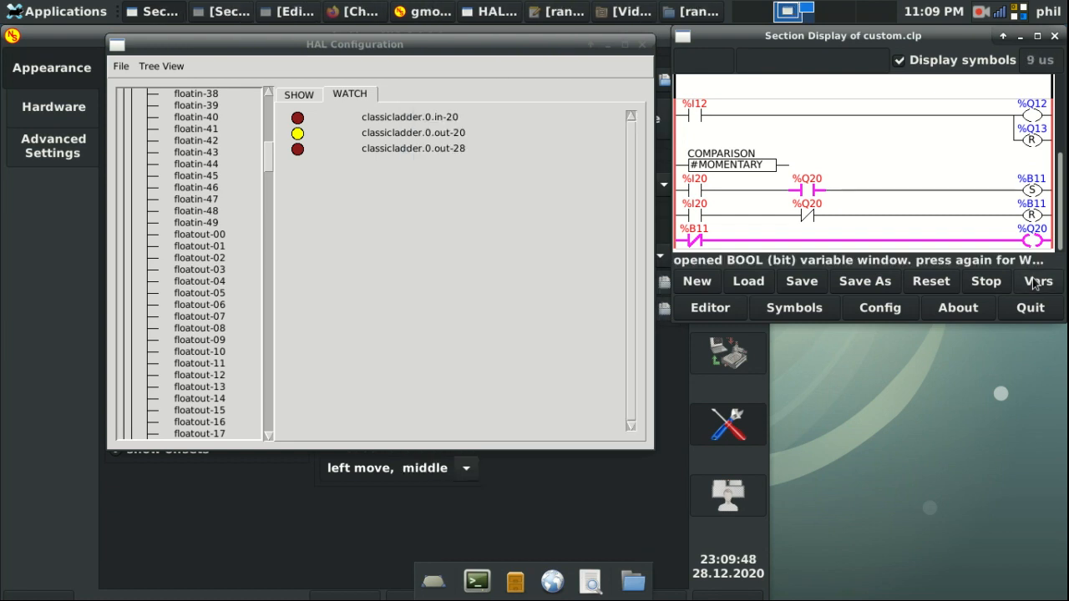
pyautogui.click(1036, 282)
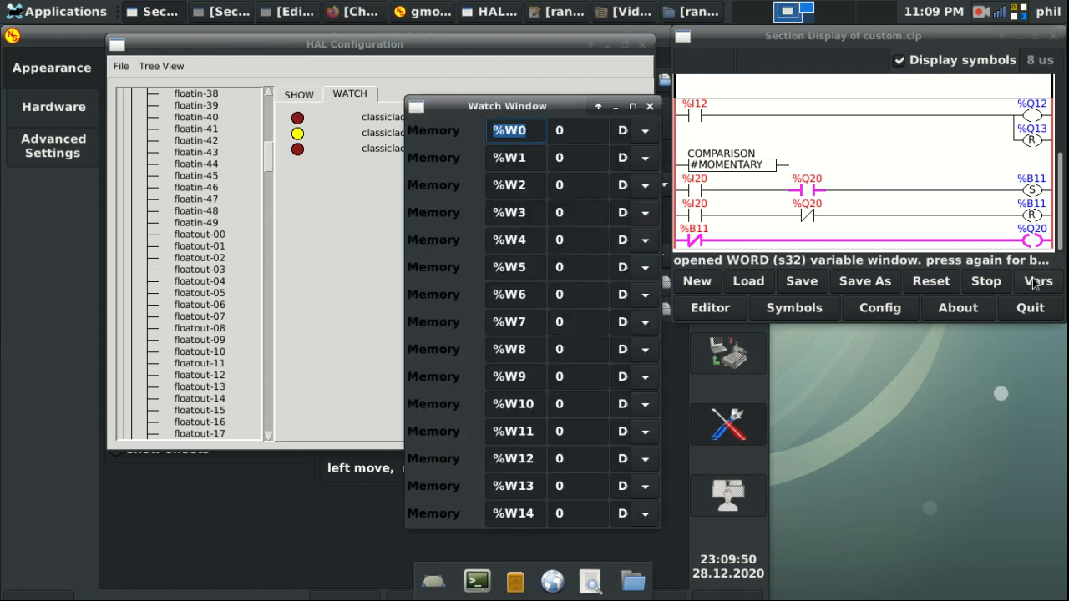
pyautogui.click(650, 106)
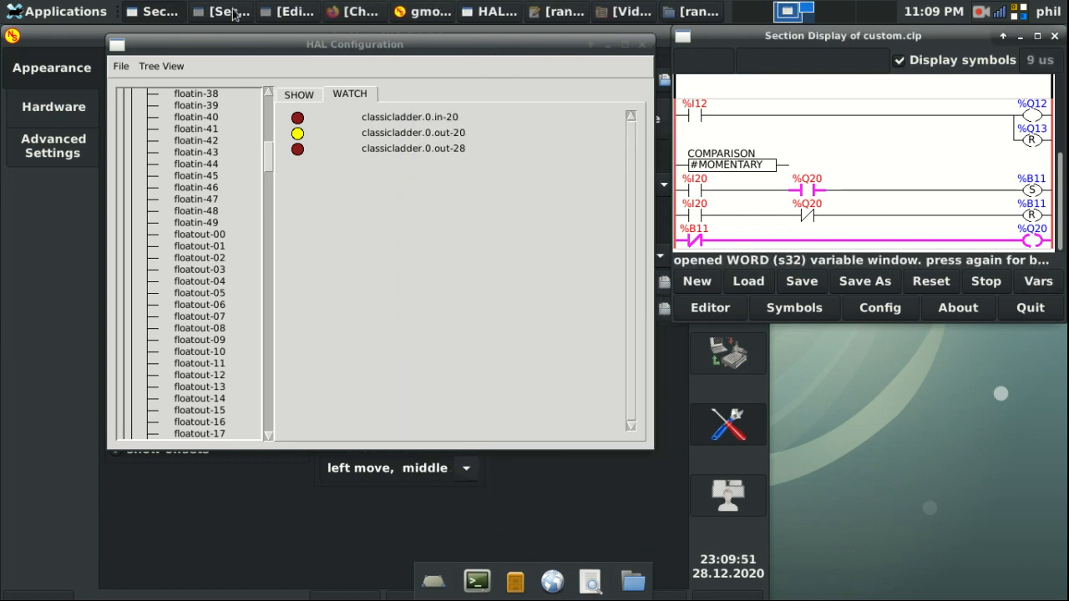
pyautogui.click(301, 16)
pyautogui.click(239, 13)
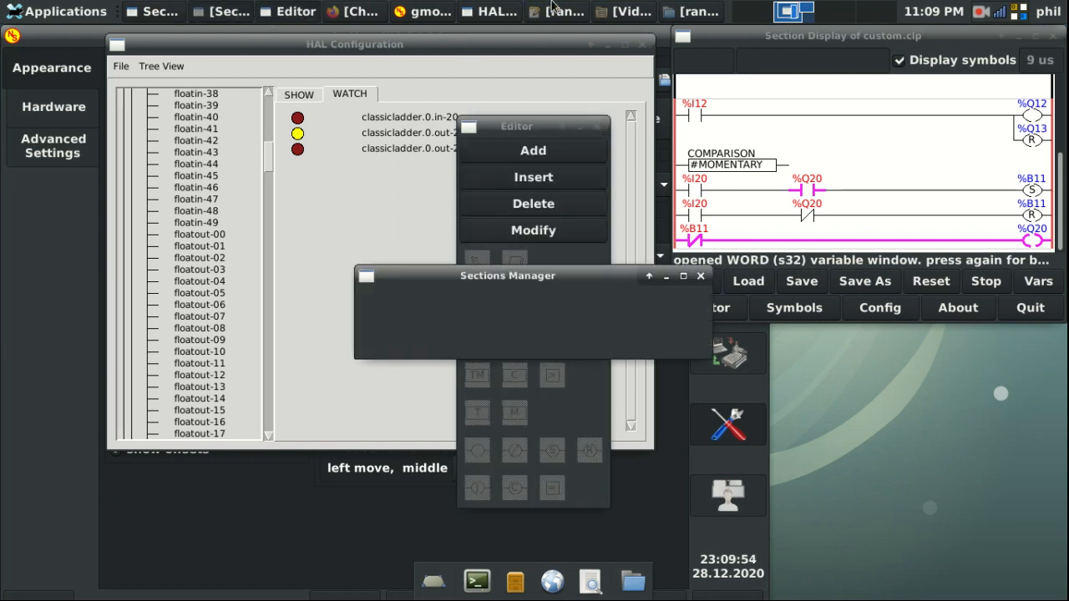
# Step: Bring HAL Configuration forward, reopen the ladder's bit status window and place it clear of the watched pins
pyautogui.click(498, 12)
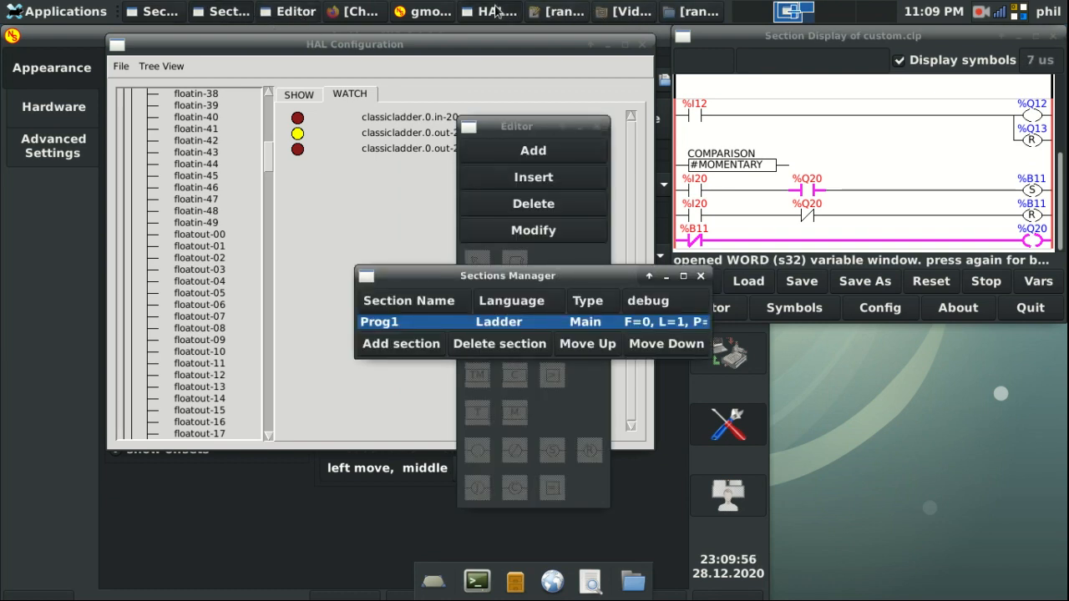
pyautogui.click(1036, 282)
pyautogui.click(1036, 283)
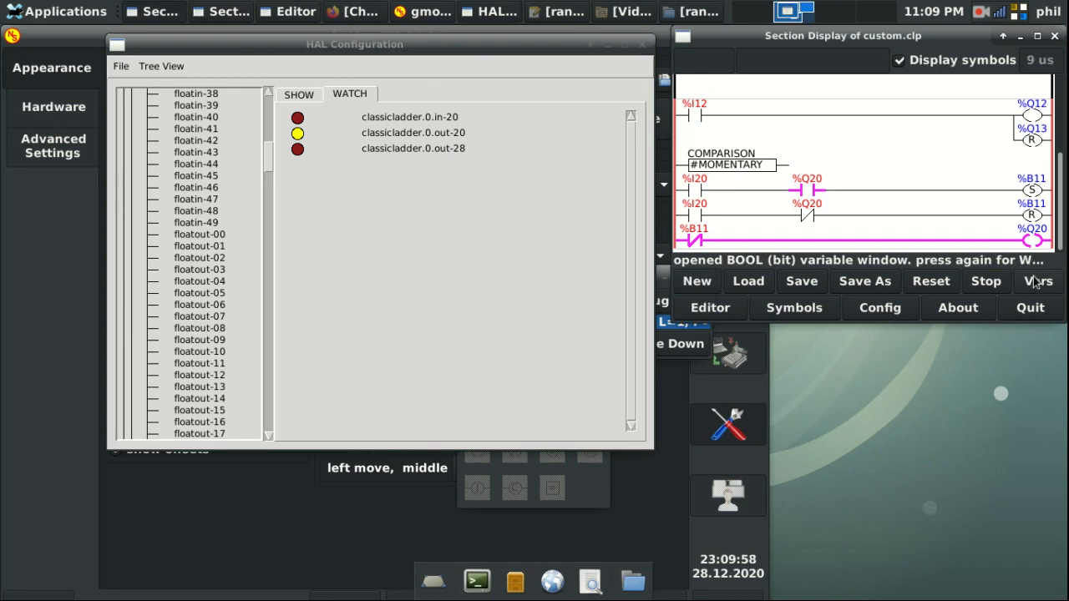
pyautogui.click(343, 13)
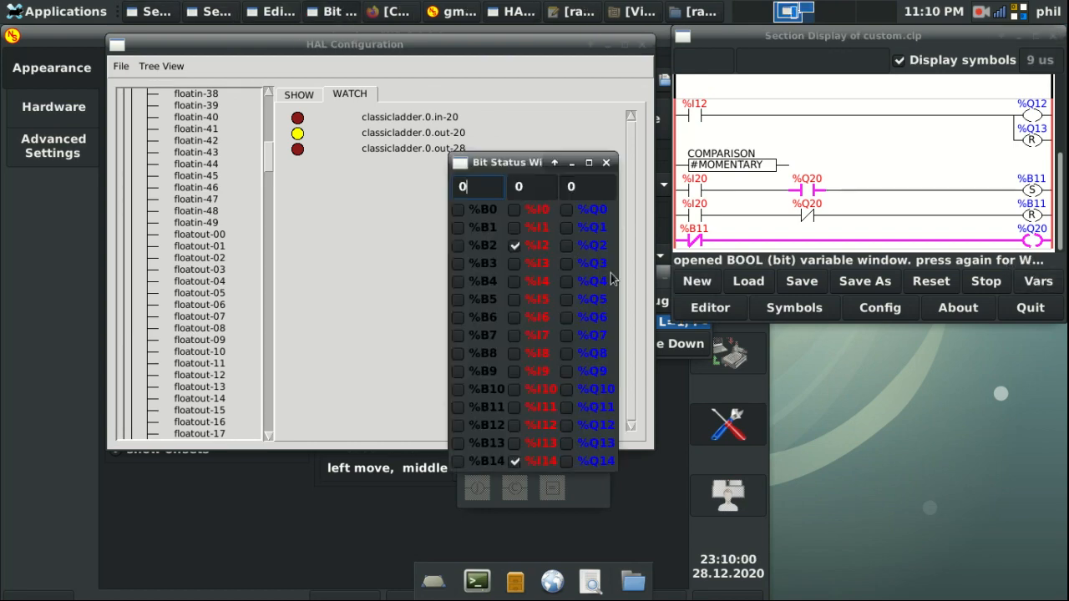
pyautogui.moveTo(493, 160); pyautogui.dragTo(65, 33)
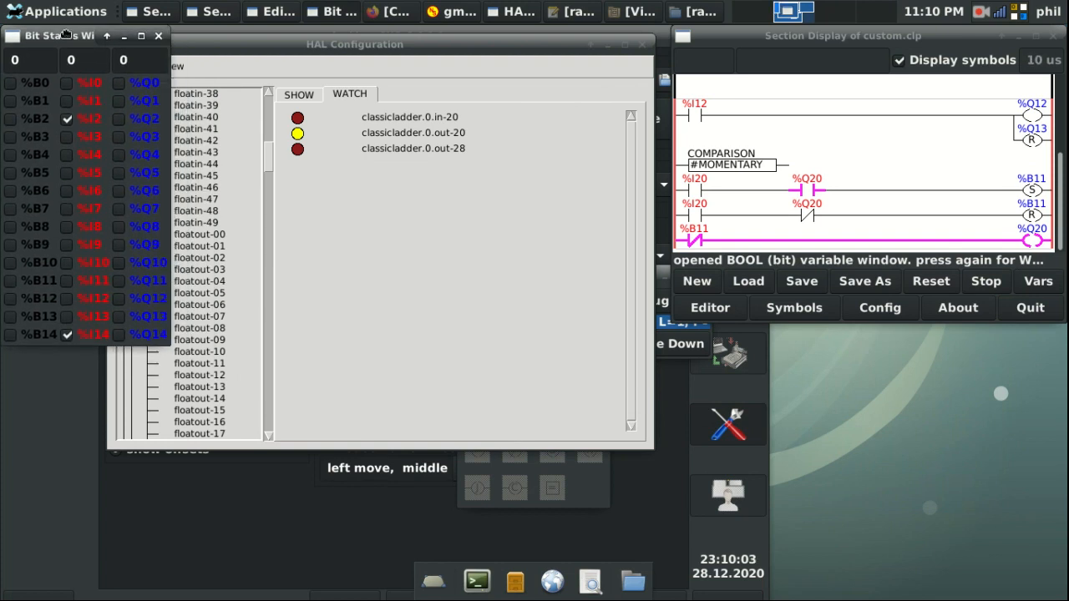
# Step: Check the upper %I20 contact's HAL signal, and execute the test HAL command "net test-toggle classicladder.0.in-20 input.0.btn-x"
pyautogui.click(445, 204)
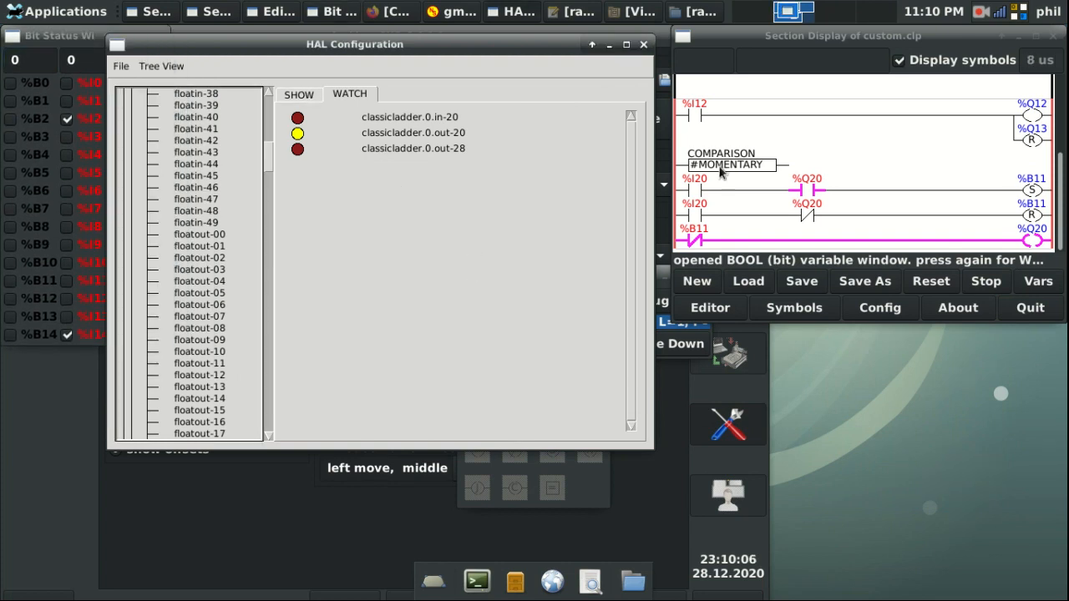
pyautogui.click(694, 191)
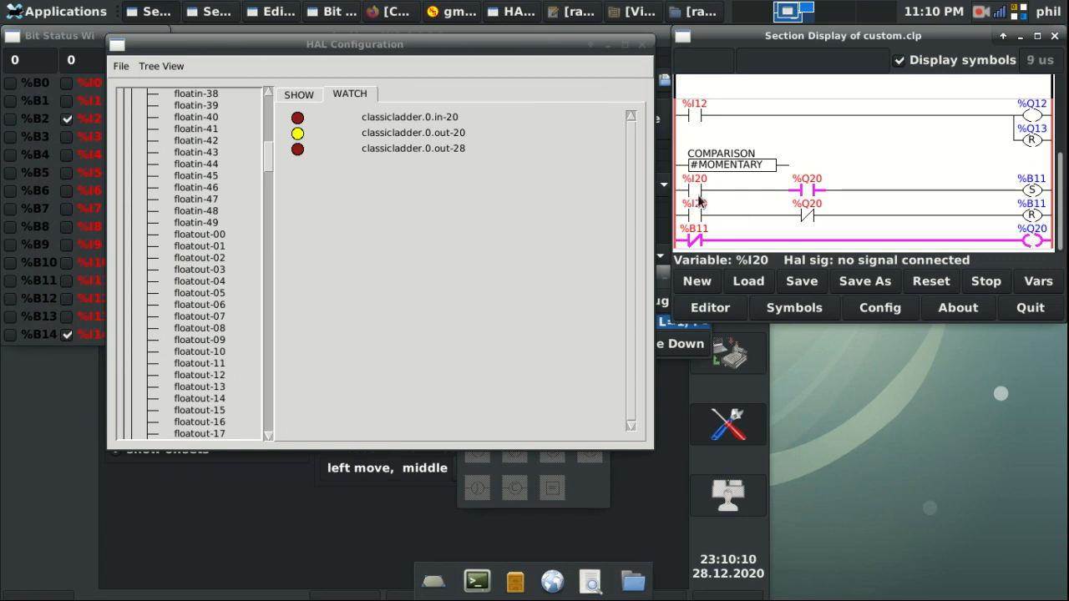
pyautogui.click(299, 94)
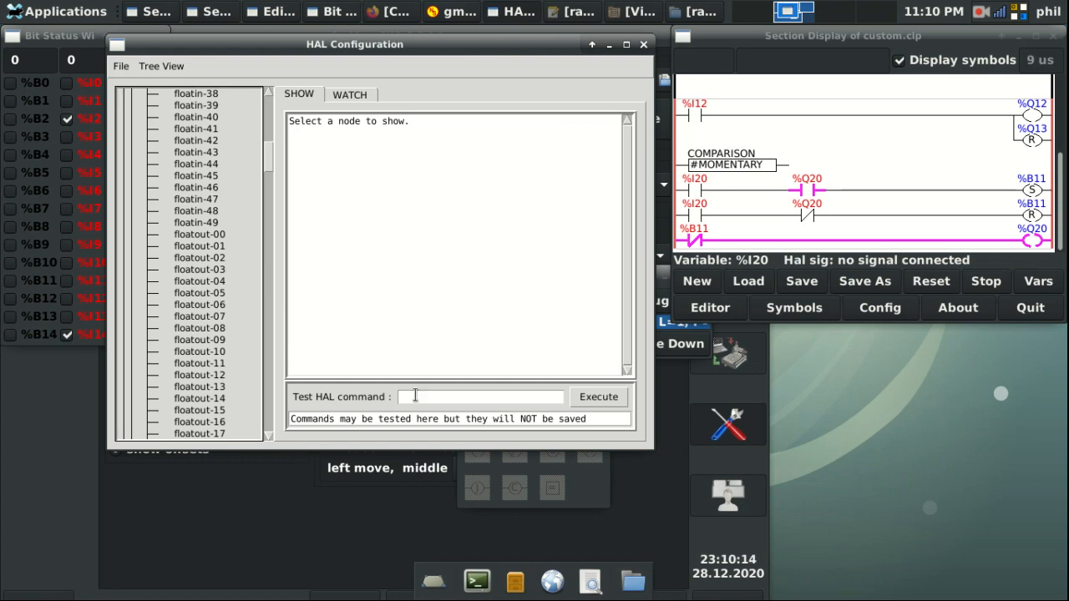
pyautogui.click(420, 396)
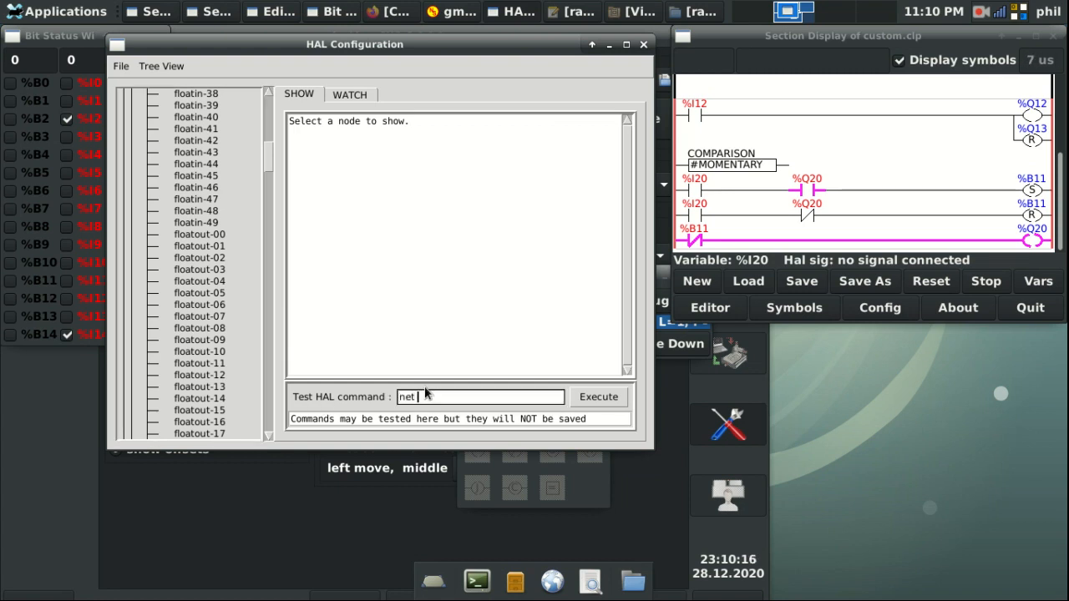
pyautogui.write('net test-toggle classic')
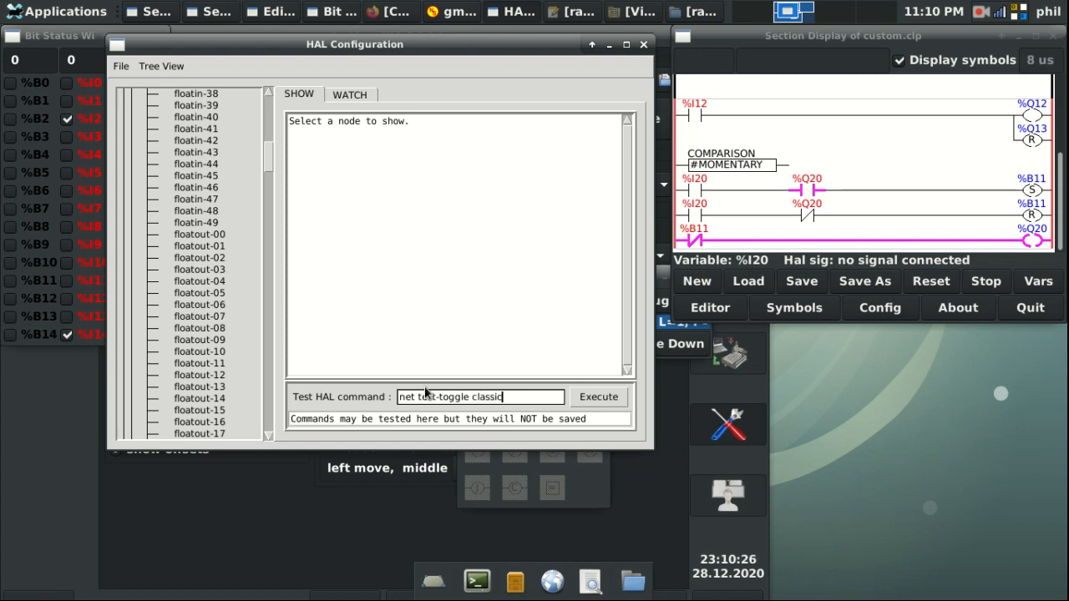
pyautogui.write('ladder.0.in-20')
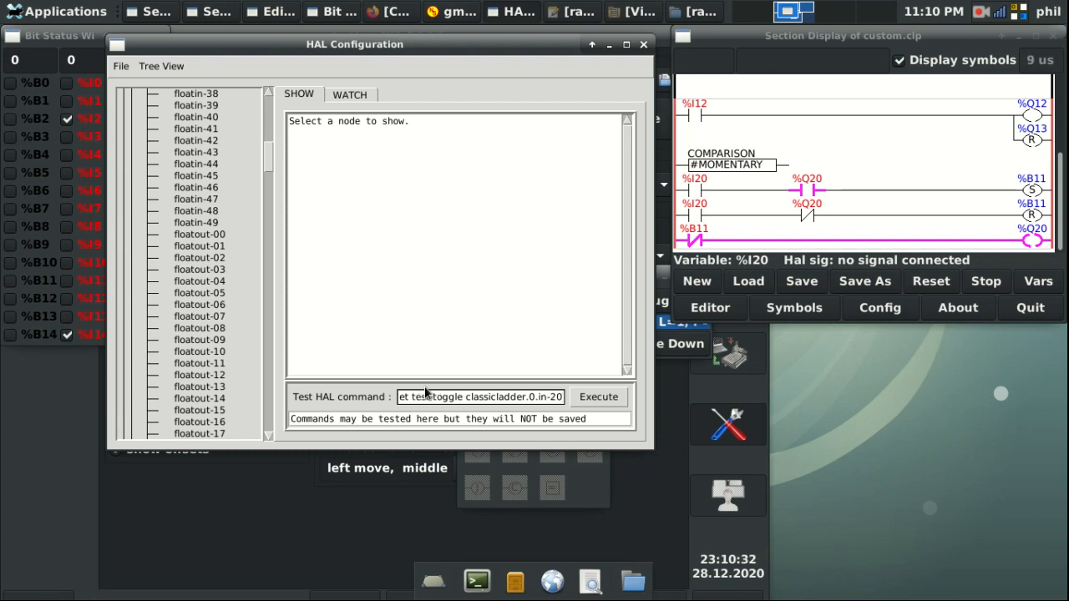
pyautogui.write(' input.0.btn-x')
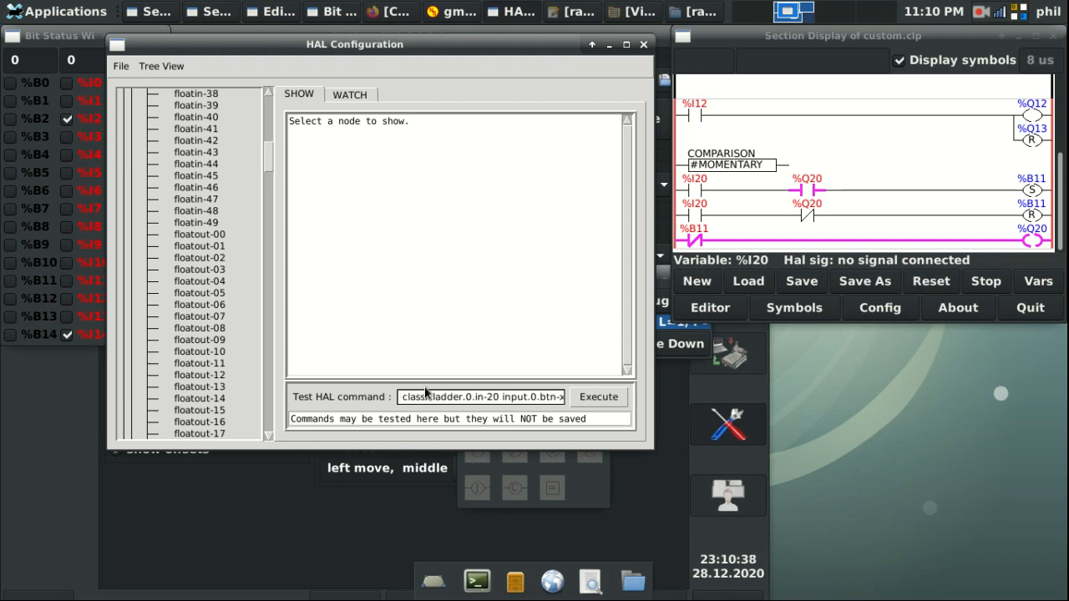
pyautogui.press('Return')
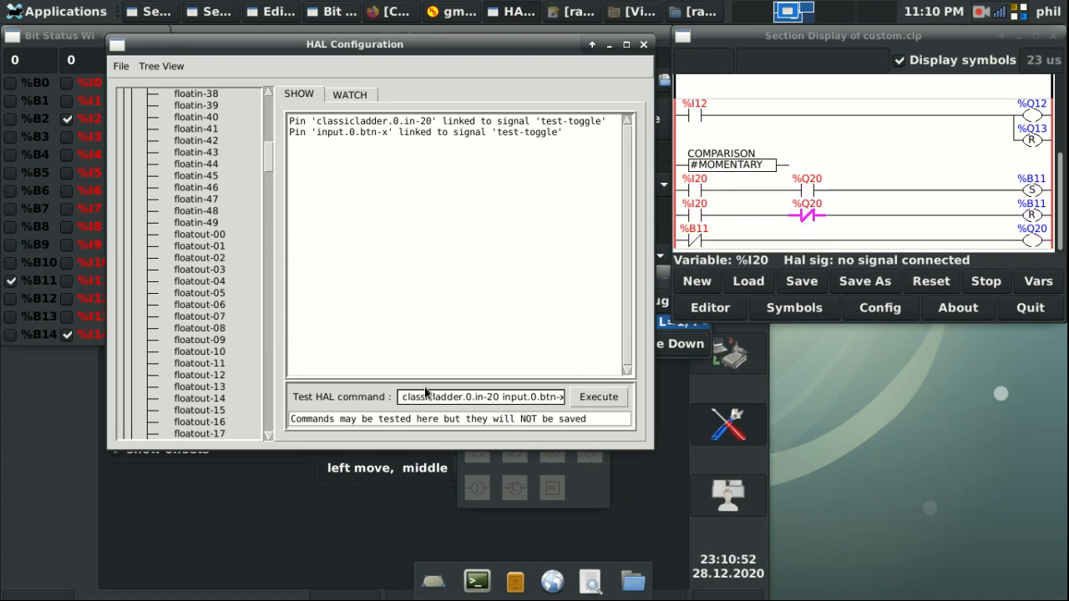
# Step: Compare the watched classicladder pins with %B11 in the bit status window, then move that window aside
pyautogui.click(355, 94)
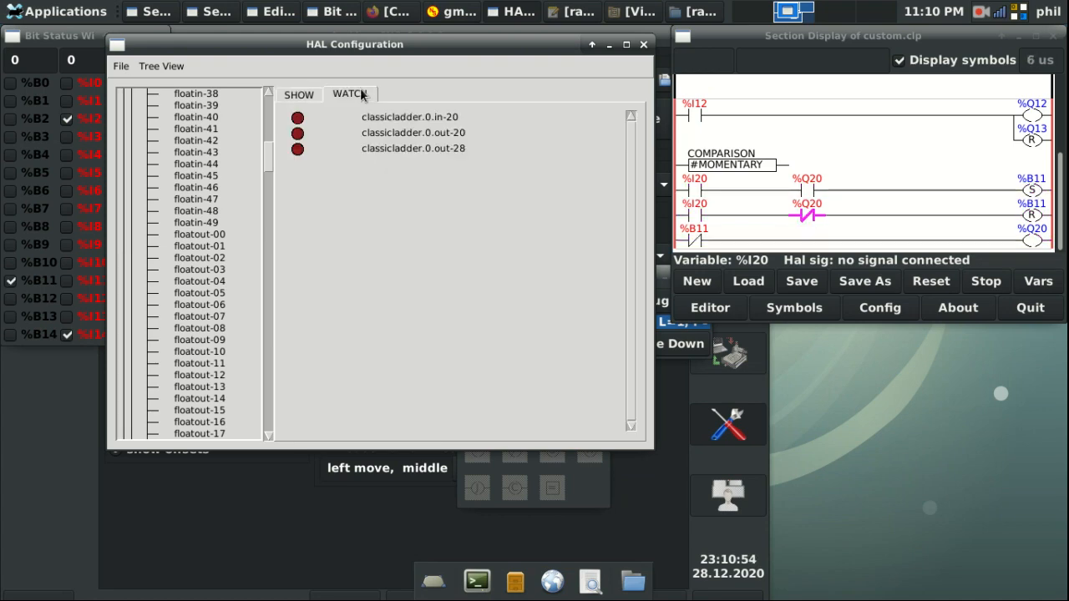
pyautogui.moveTo(43, 32); pyautogui.dragTo(520, 55)
pyautogui.click(489, 306)
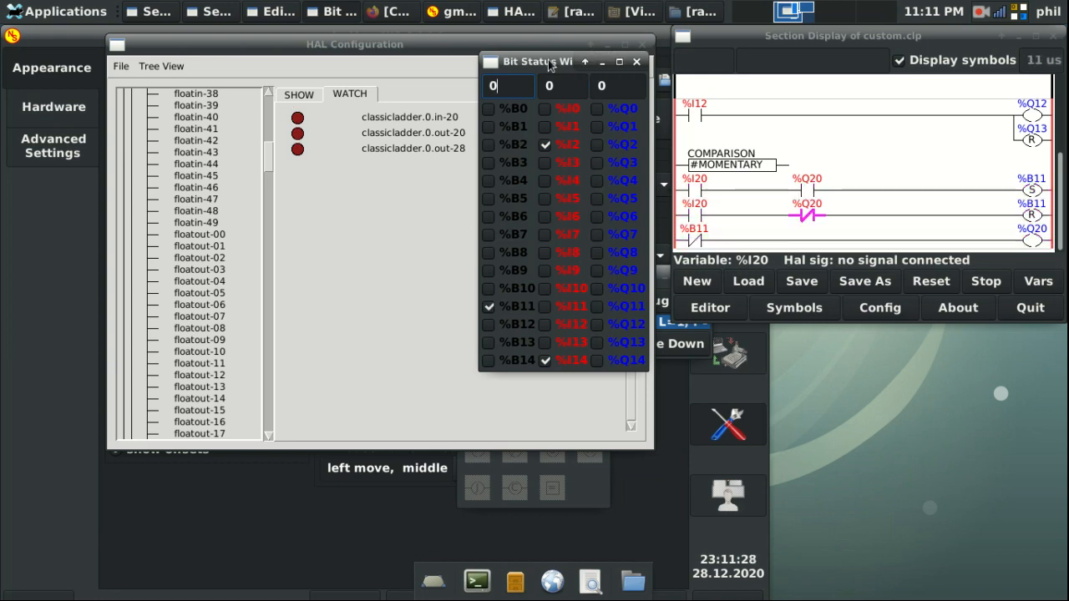
pyautogui.moveTo(555, 62); pyautogui.dragTo(191, 53)
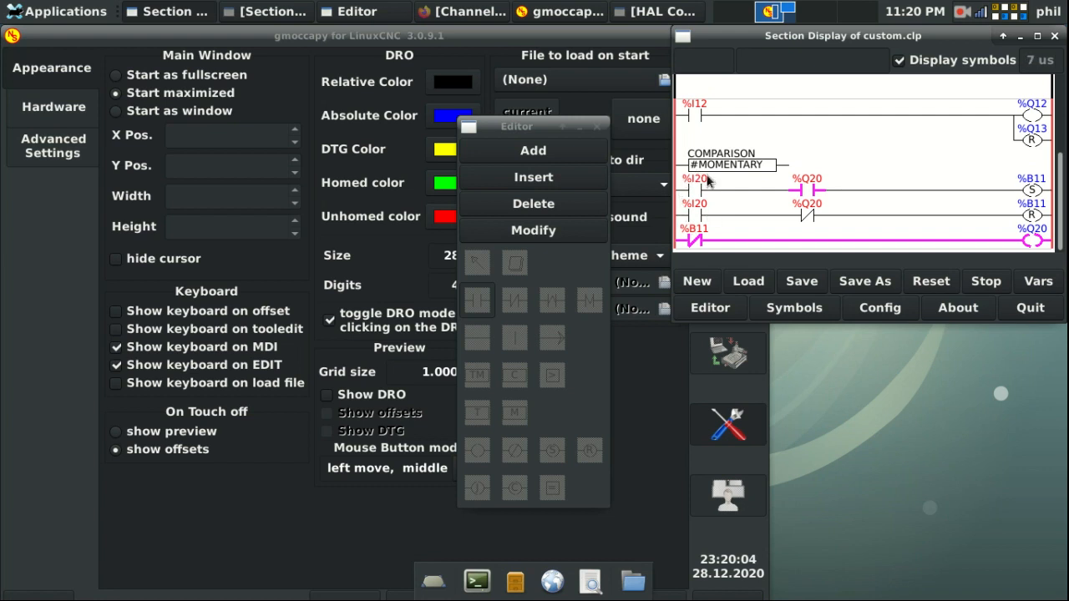
# Step: Modify the momentary rung by replacing both %I20 contacts with rising-edge contacts, and minimise the properties and editor windows
pyautogui.click(577, 234)
pyautogui.click(533, 230)
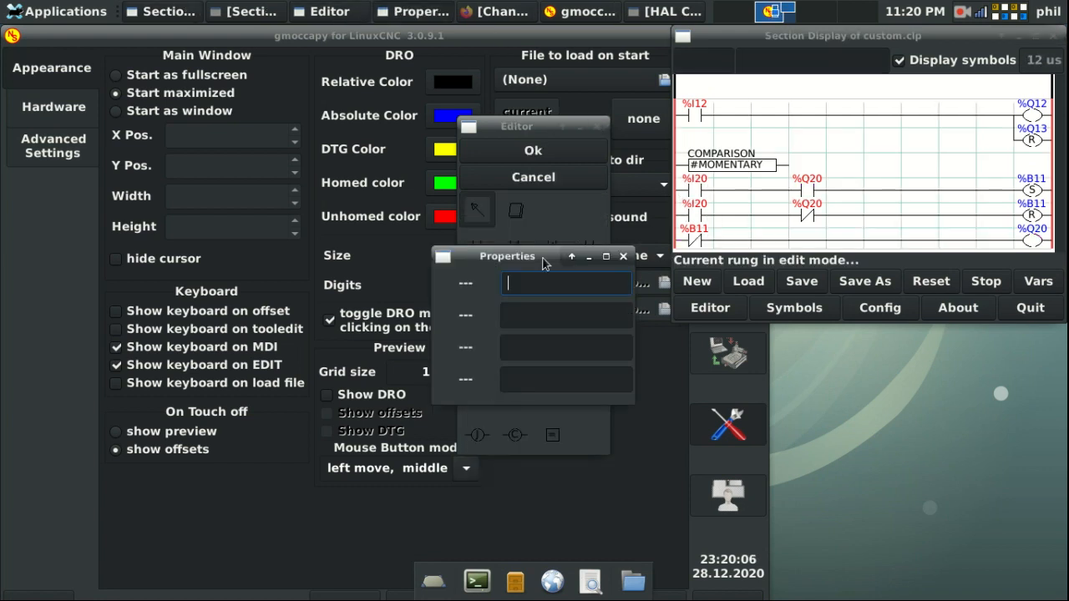
pyautogui.click(553, 247)
pyautogui.click(695, 190)
pyautogui.click(698, 216)
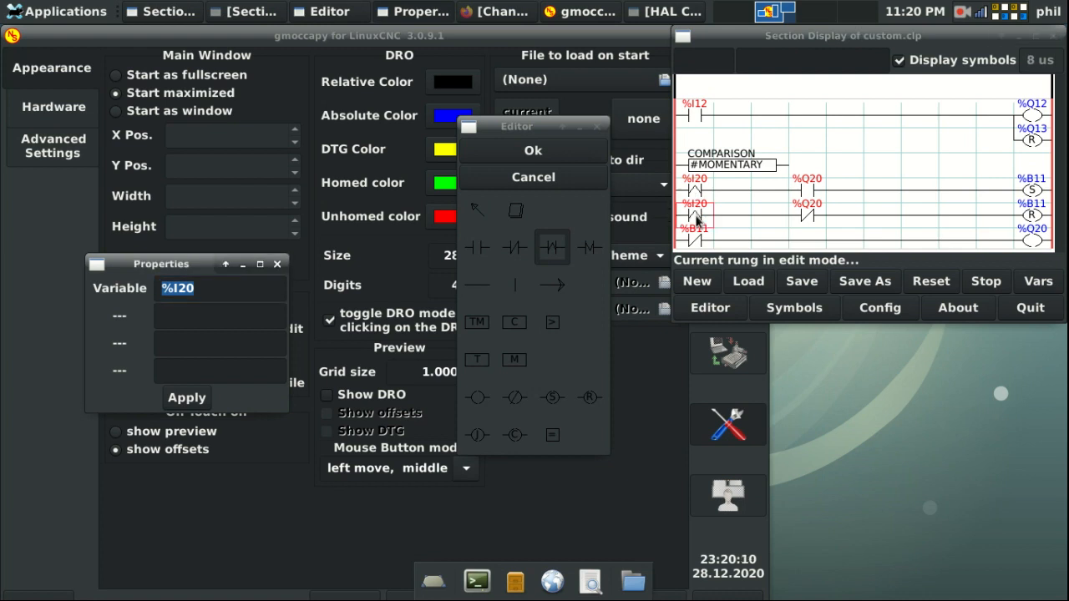
pyautogui.click(243, 265)
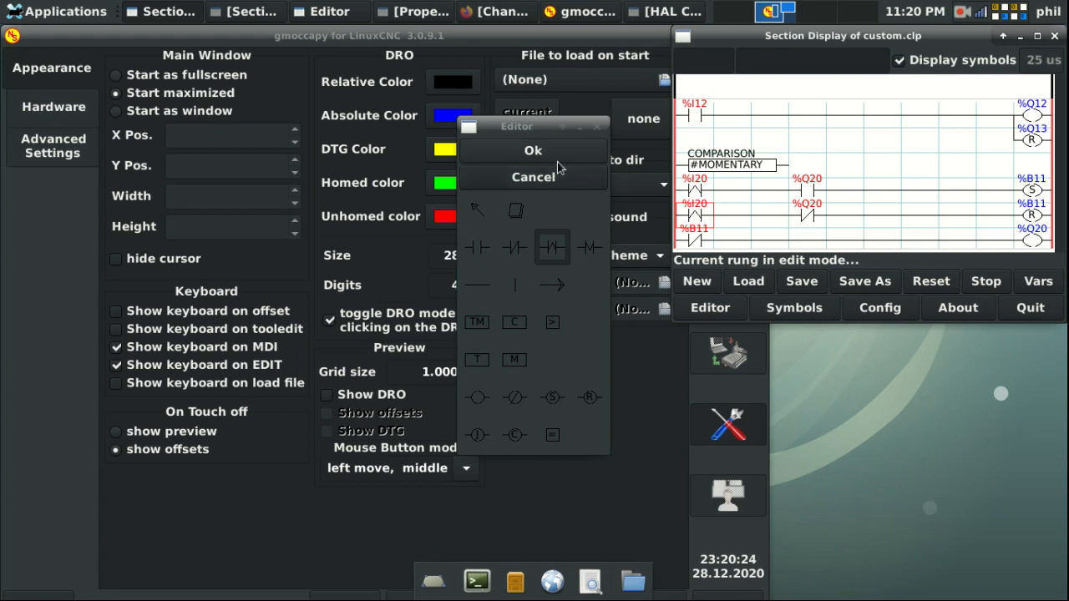
pyautogui.click(581, 127)
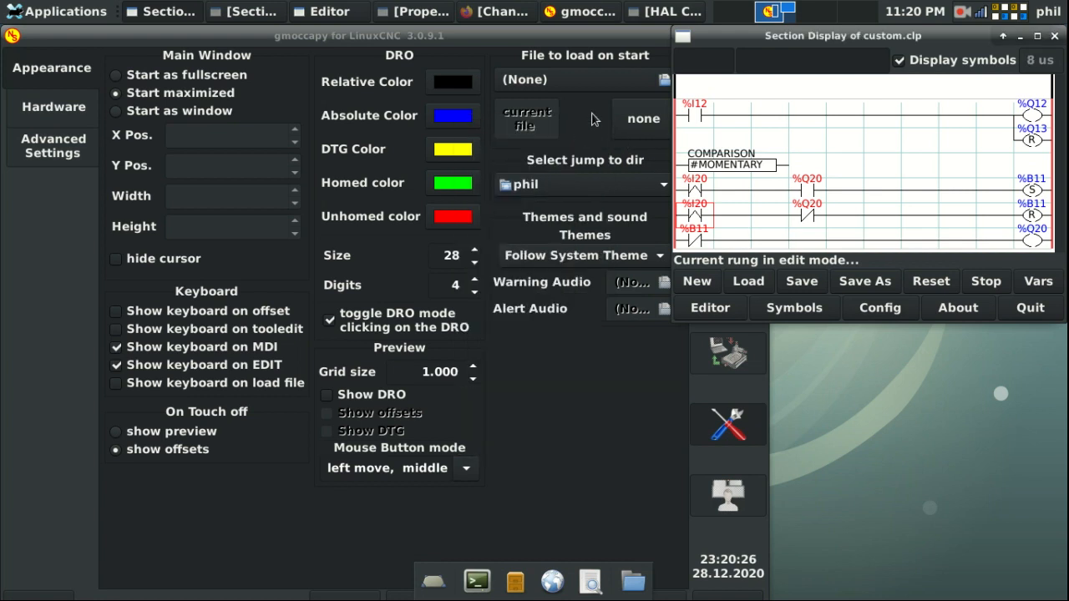
# Step: Add the classicladder.0.in-20 and classicladder.0.out-20 pins to the watch list in HAL Configuration
pyautogui.click(689, 17)
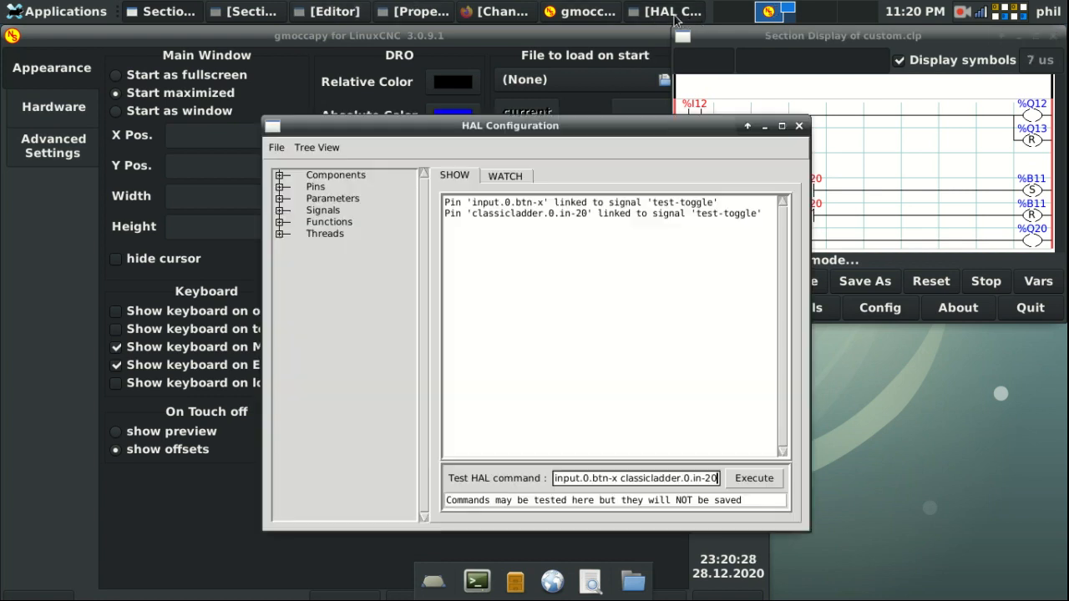
pyautogui.click(506, 174)
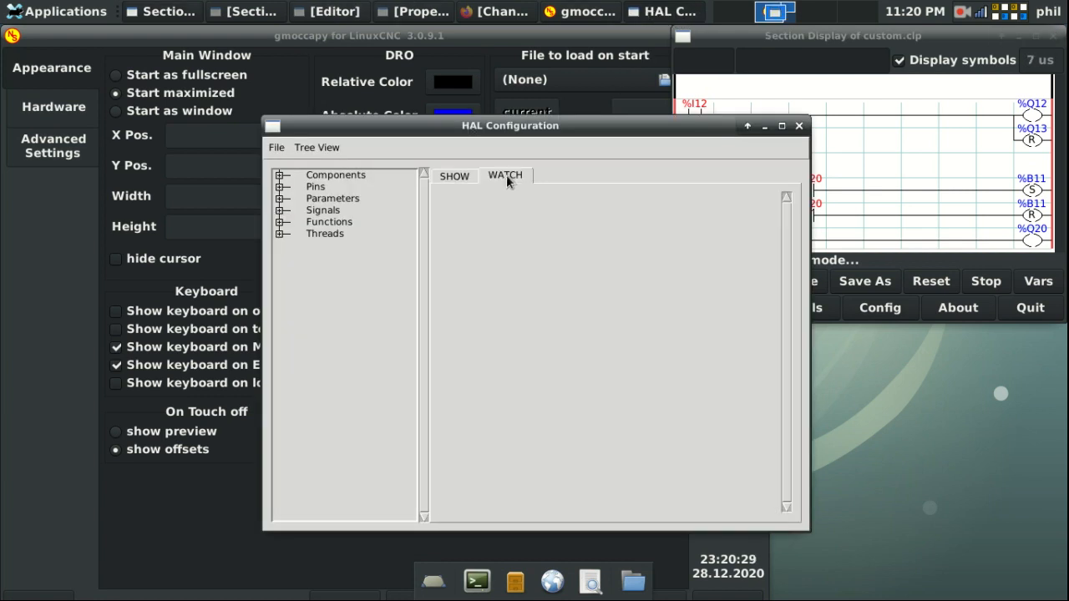
pyautogui.click(283, 186)
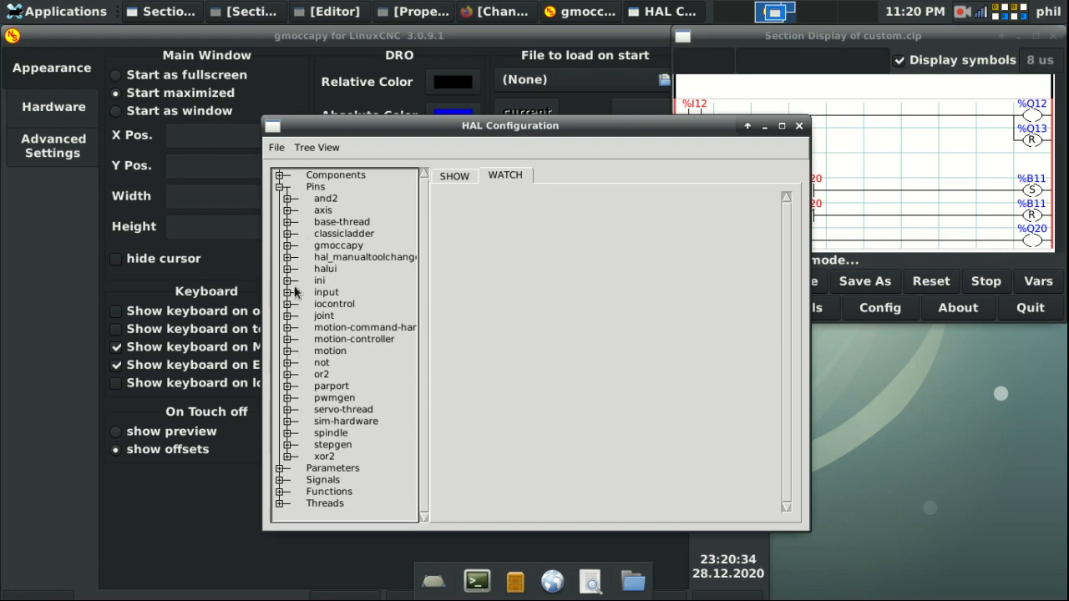
pyautogui.click(287, 234)
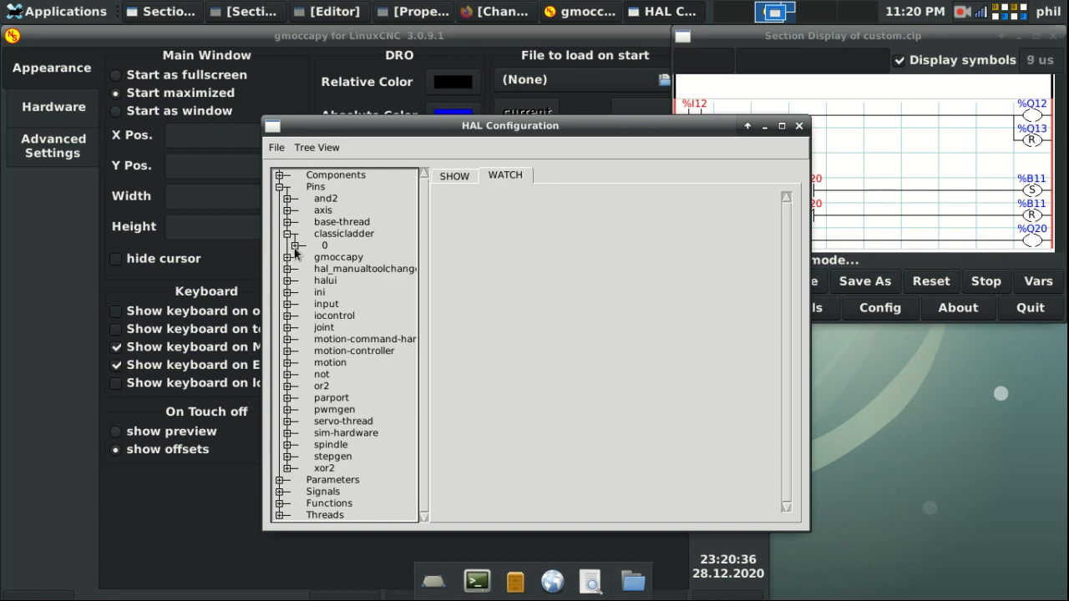
pyautogui.click(294, 246)
pyautogui.scroll(-4, 353, 290)
pyautogui.scroll(-15, 353, 290)
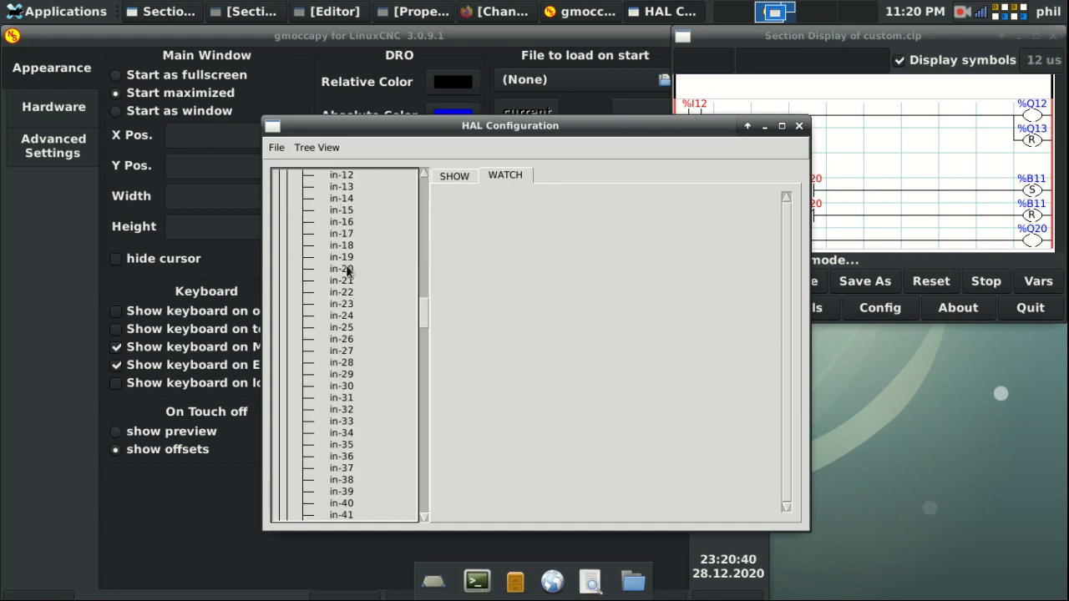
pyautogui.click(352, 268)
pyautogui.scroll(-8, 375, 269)
pyautogui.scroll(-5, 375, 269)
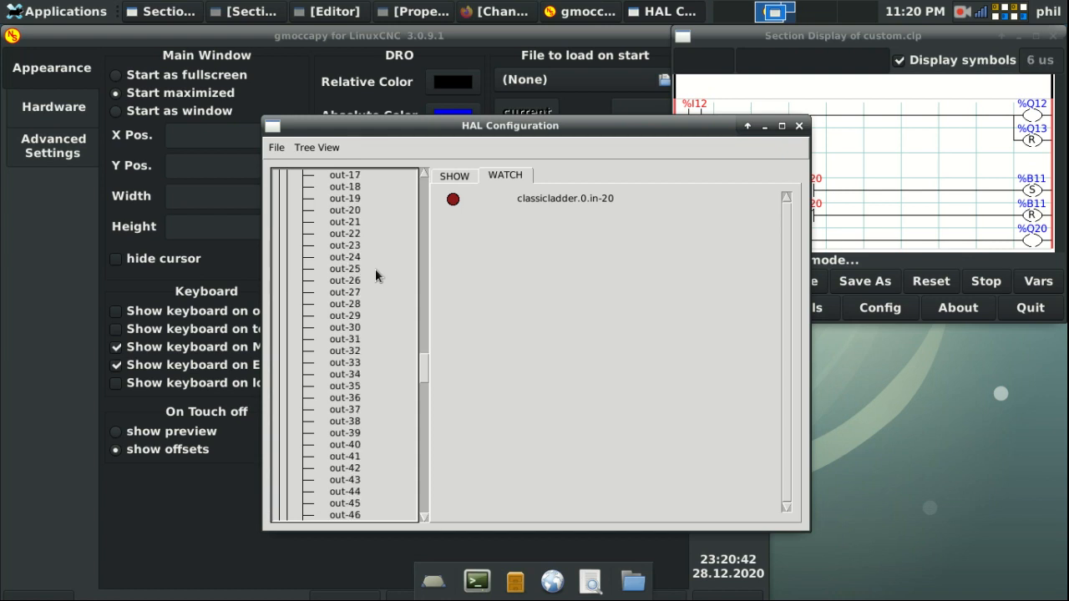
pyautogui.click(358, 211)
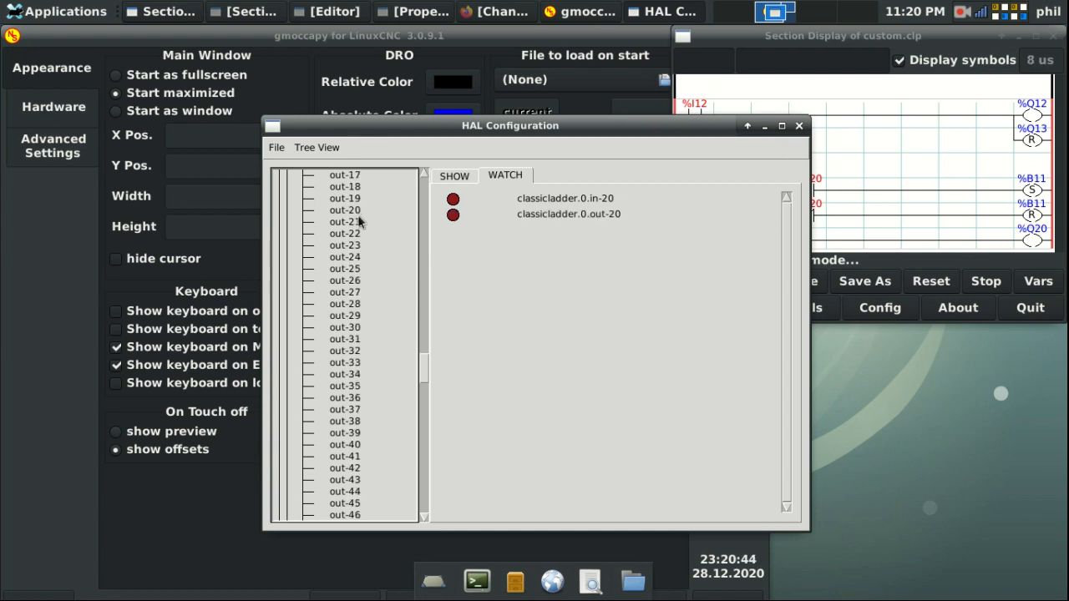
# Step: Place HAL Configuration clear of the ladder display and reopen the rung editor to apply the edited rung
pyautogui.scroll(-7, 374, 300)
pyautogui.moveTo(560, 131); pyautogui.dragTo(406, 53)
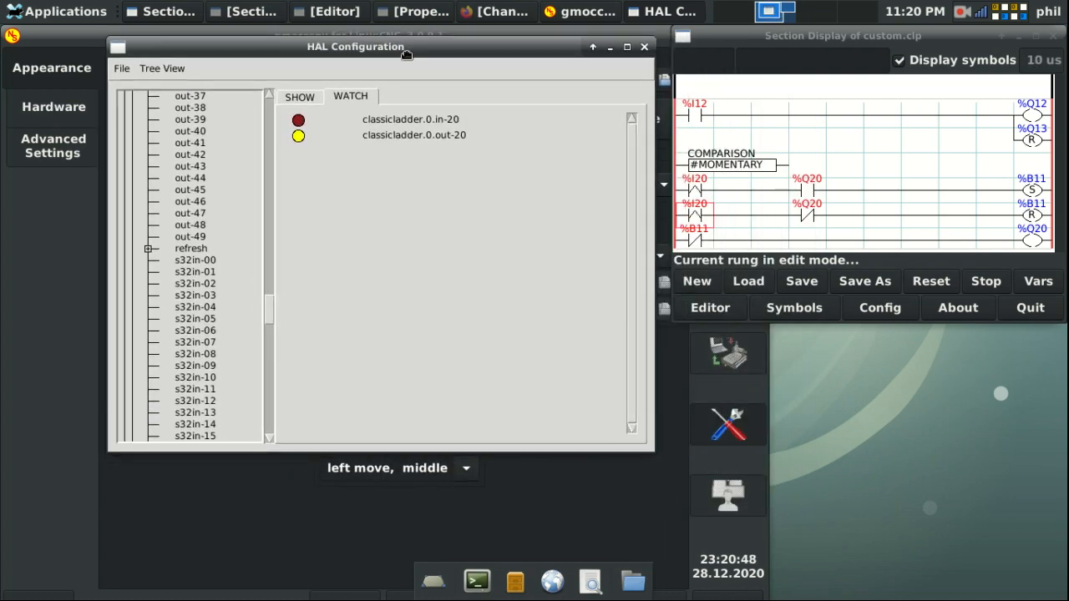
pyautogui.click(711, 308)
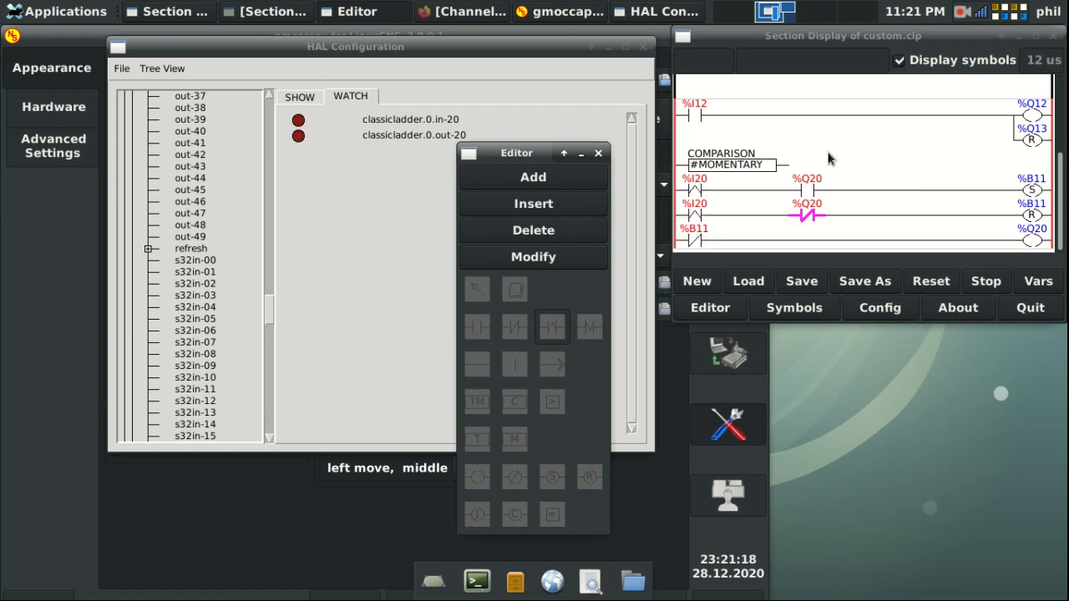
# Step: Collapse the classicladder pins and add input.0.btn-x and input.0.btn-x-not to the HAL watch list
pyautogui.click(374, 198)
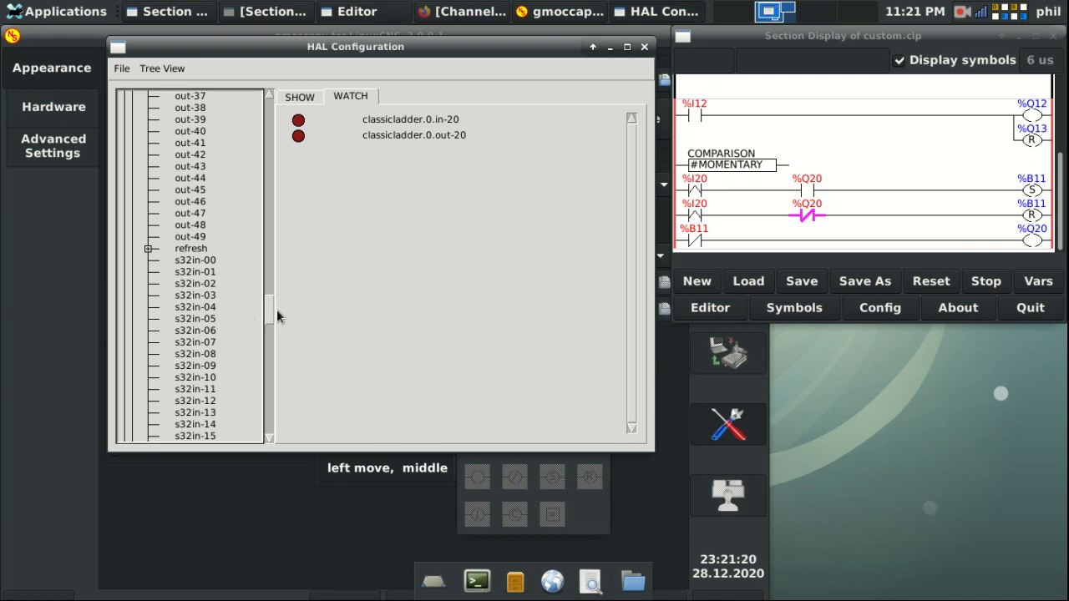
pyautogui.moveTo(270, 316); pyautogui.dragTo(291, 108)
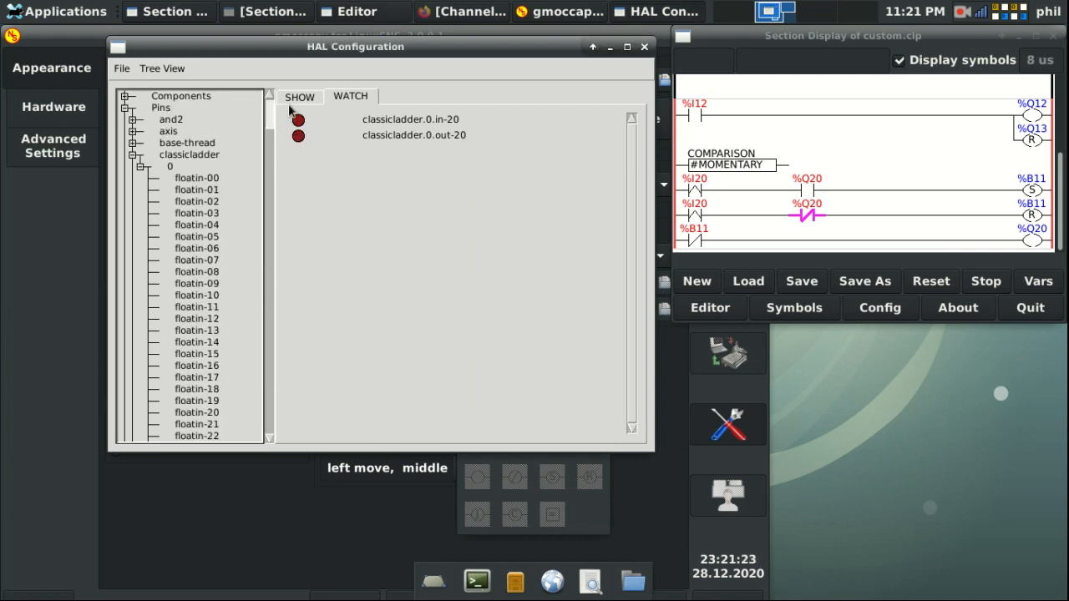
pyautogui.click(132, 155)
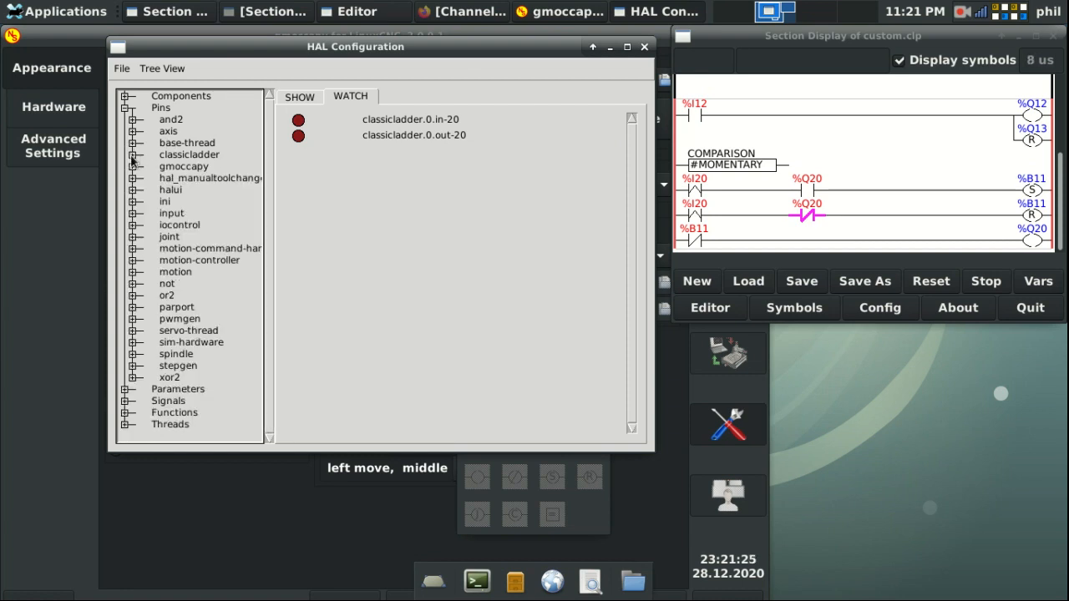
pyautogui.click(132, 214)
pyautogui.click(140, 226)
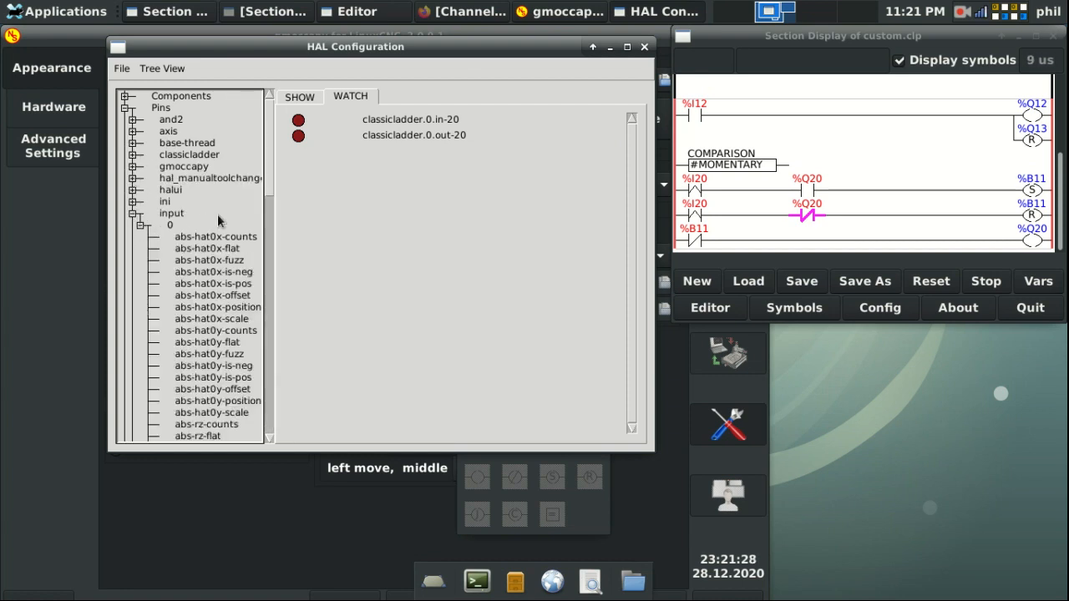
pyautogui.scroll(-15, 219, 219)
pyautogui.scroll(-5, 220, 219)
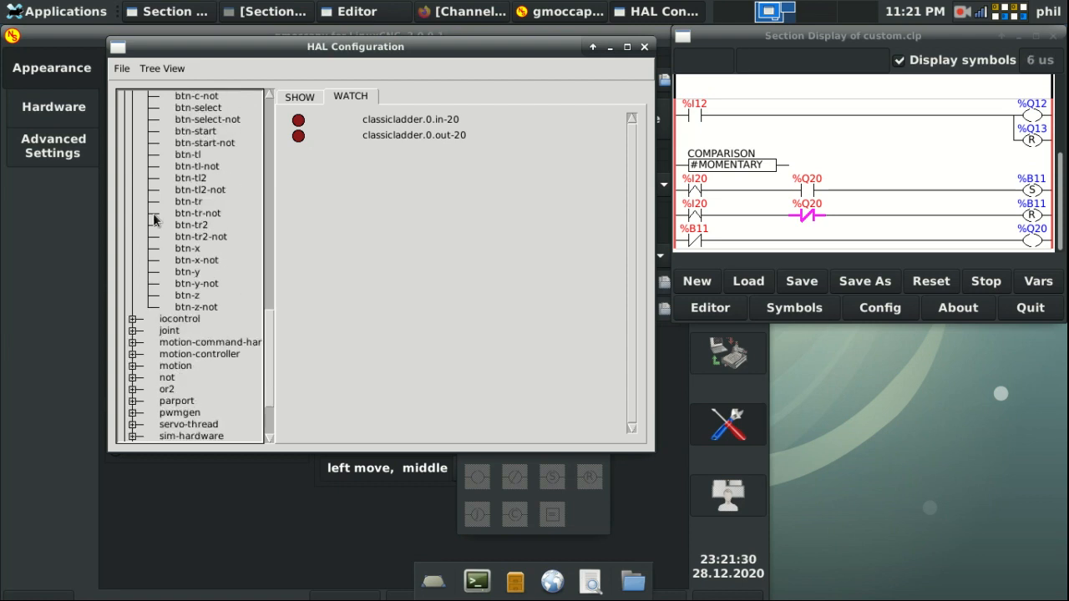
pyautogui.doubleClick(187, 252)
pyautogui.doubleClick(189, 262)
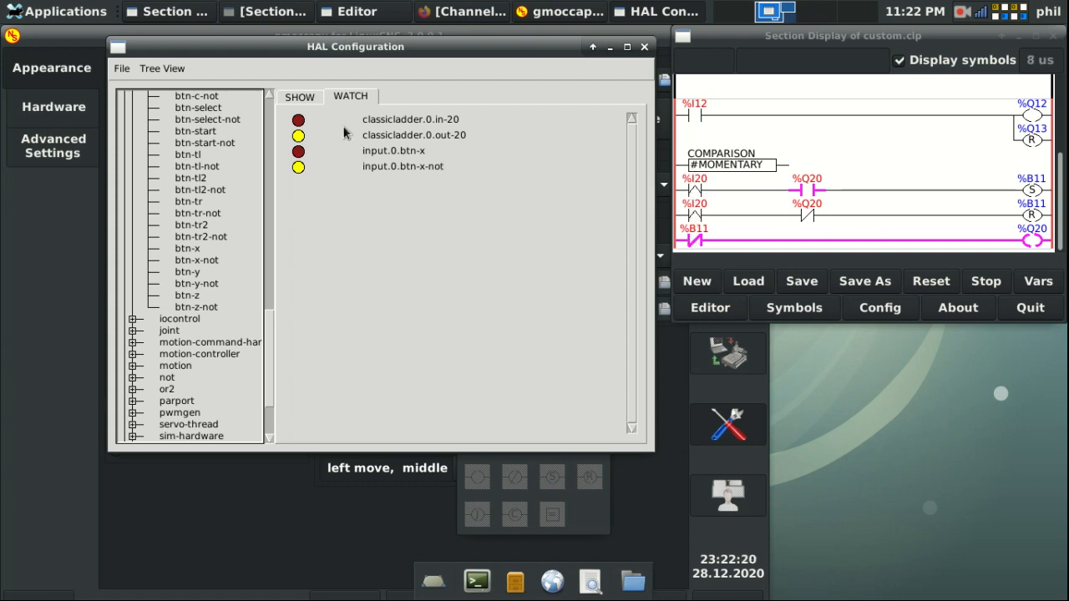
# Step: Edit the previous test HAL command to use the pins input.0.btn-x-not and classicladder.0.in-21
pyautogui.click(299, 97)
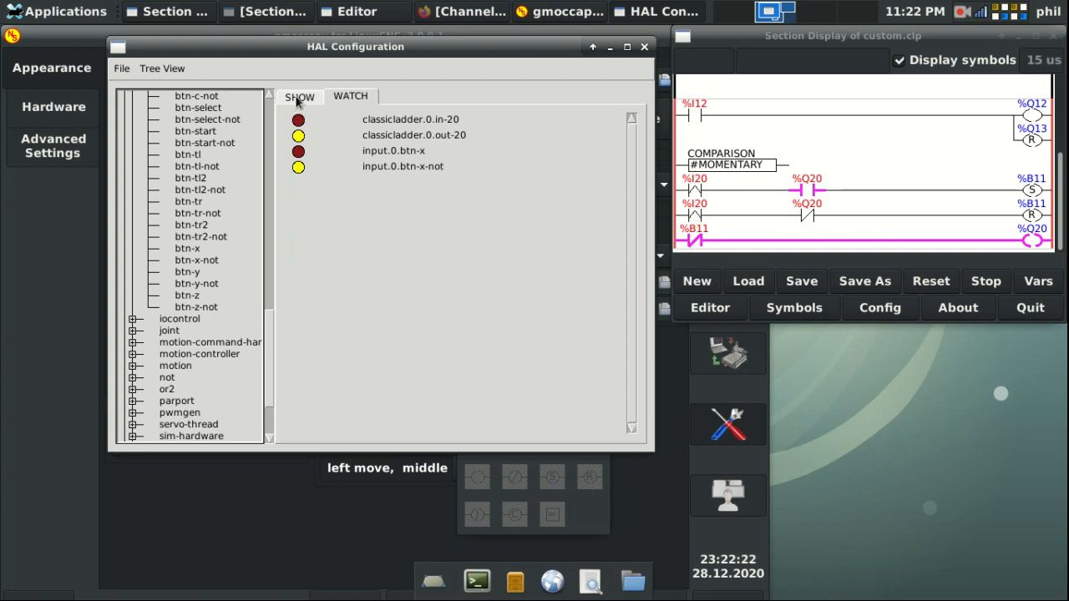
pyautogui.click(558, 400)
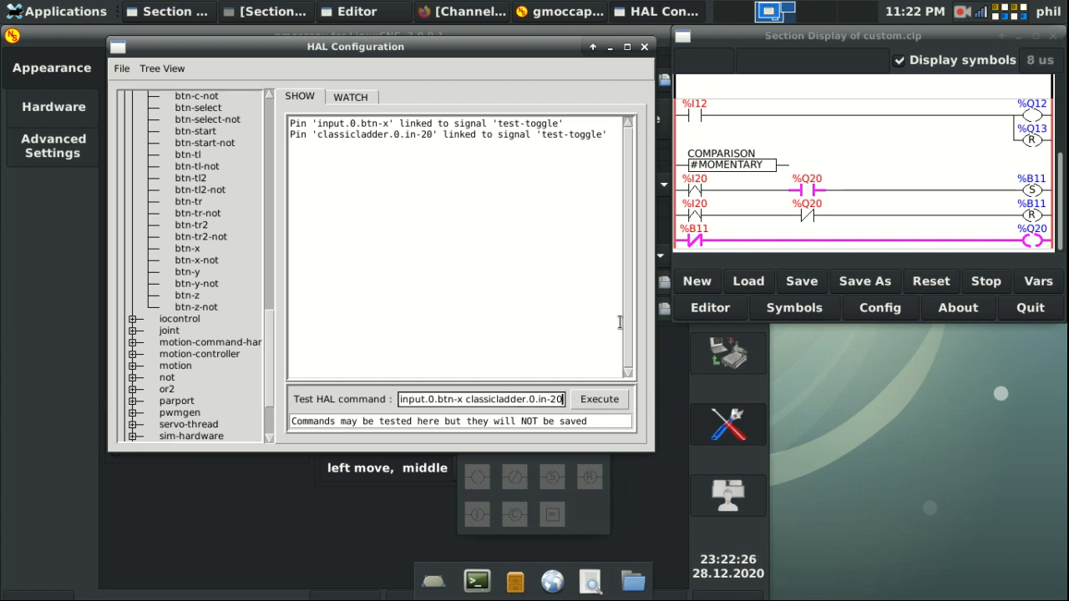
pyautogui.press('BackSpace')
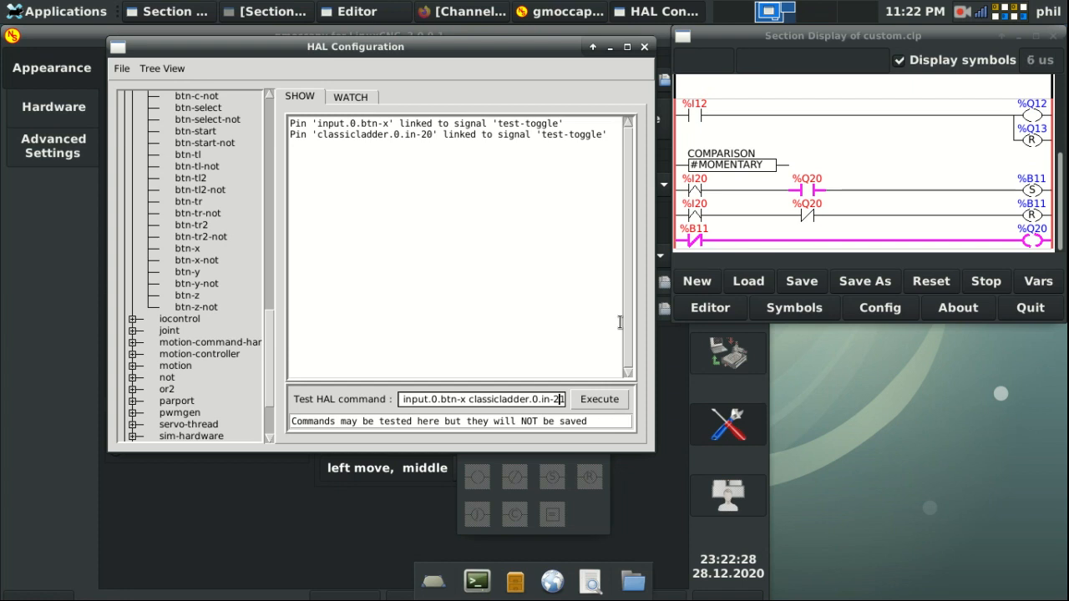
pyautogui.press('Left')
pyautogui.press('Left')
pyautogui.press('Left')
pyautogui.press('Left')
pyautogui.press('Left')
pyautogui.press('Left')
pyautogui.write('-not')
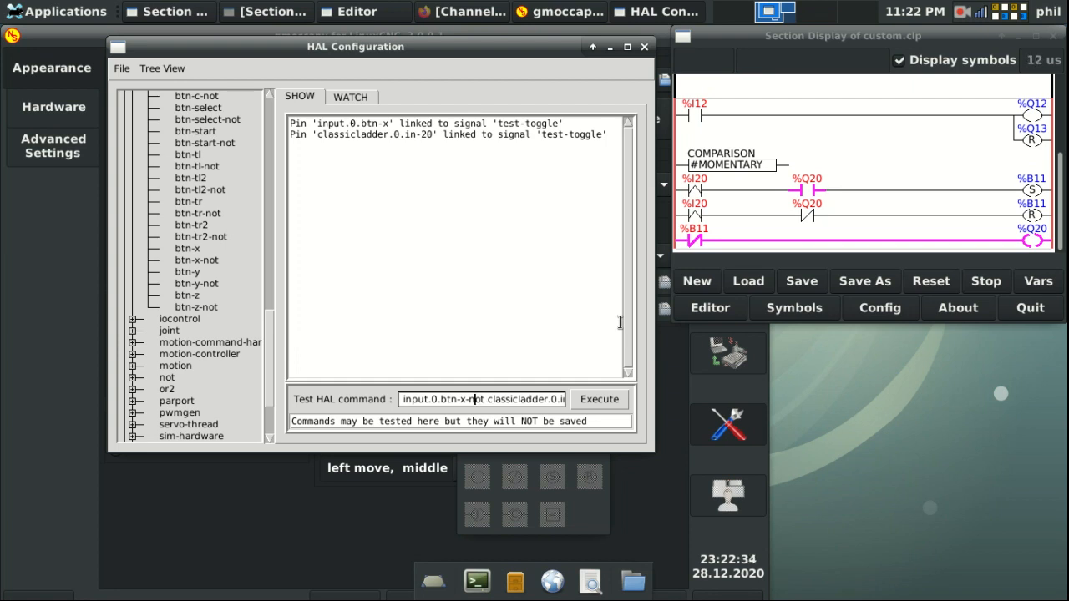
# Step: Rename the signal in the test HAL command to test-toggle-fall and execute the command
pyautogui.press('Left')
pyautogui.press('Left')
pyautogui.press('Left')
pyautogui.press('Left')
pyautogui.press('Left')
pyautogui.press('Left')
pyautogui.press('Left')
pyautogui.press('Left')
pyautogui.press('Left')
pyautogui.press('Left')
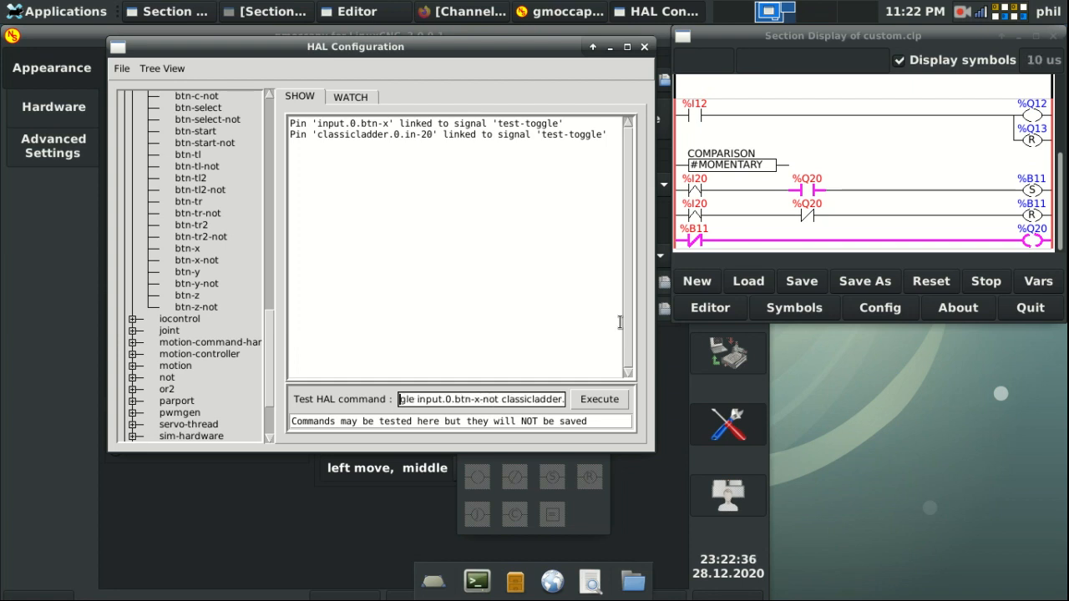
pyautogui.press('Right')
pyautogui.press('Right')
pyautogui.press('Right')
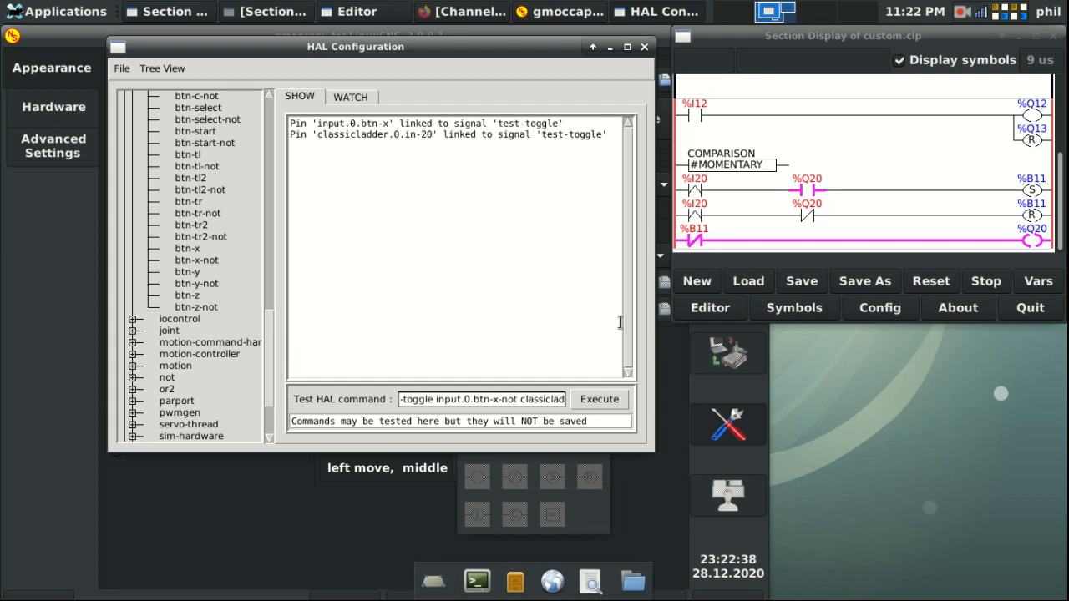
pyautogui.write('-')
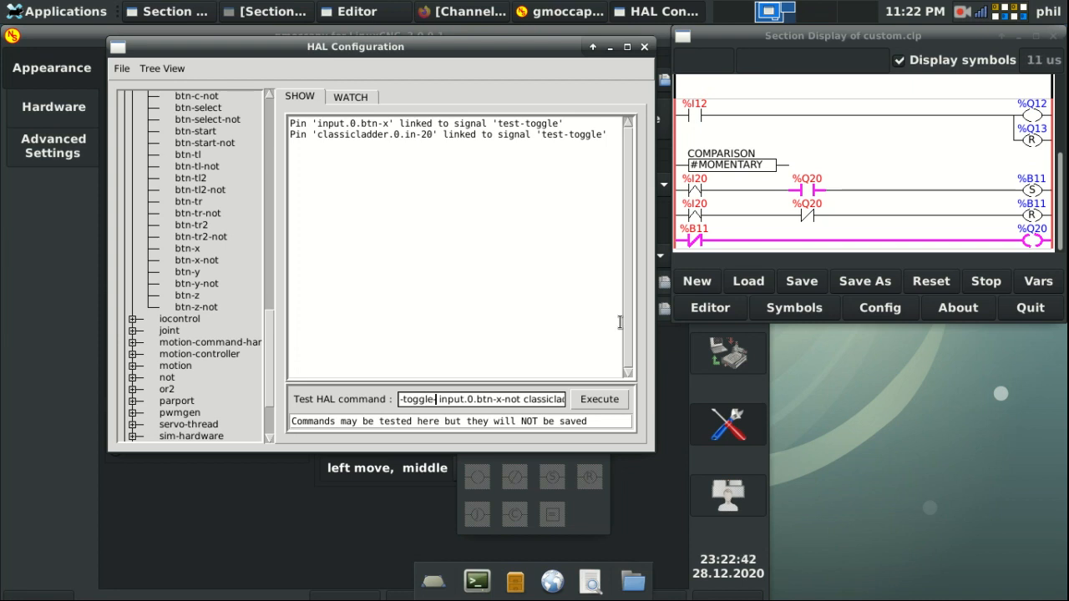
pyautogui.write('fall')
pyautogui.press('Return')
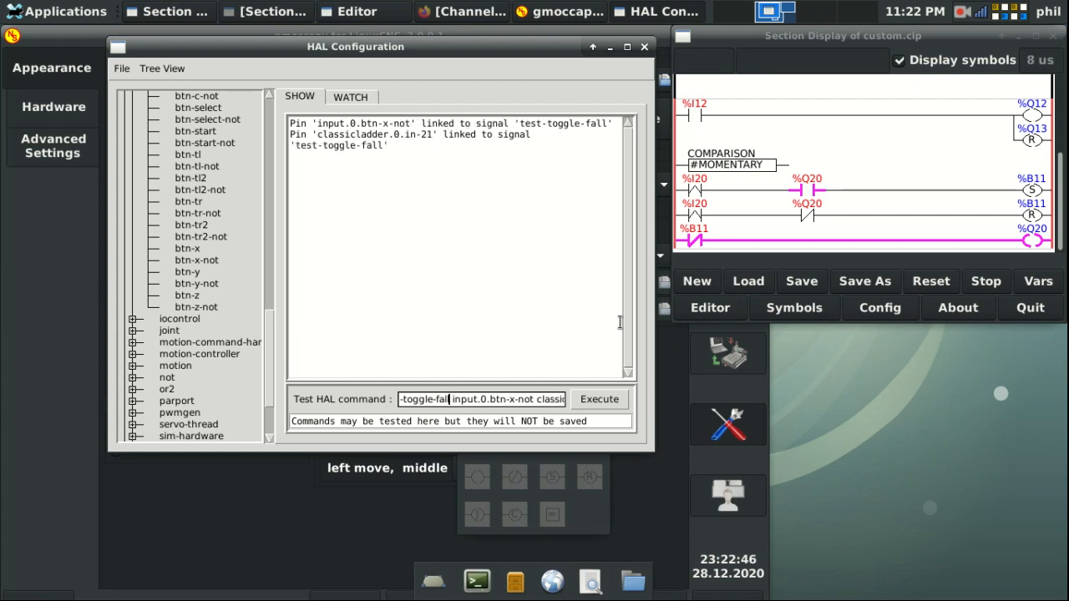
# Step: Modify the momentary rung by replacing both rising-edge %I20 contacts with falling-edge contacts
pyautogui.click(710, 308)
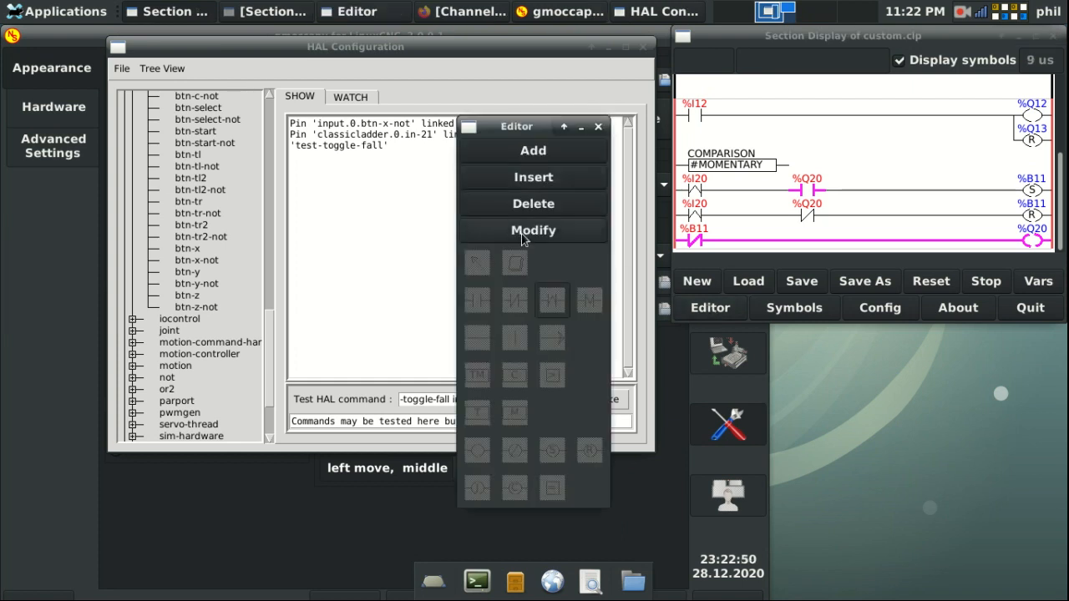
pyautogui.click(523, 232)
pyautogui.click(589, 247)
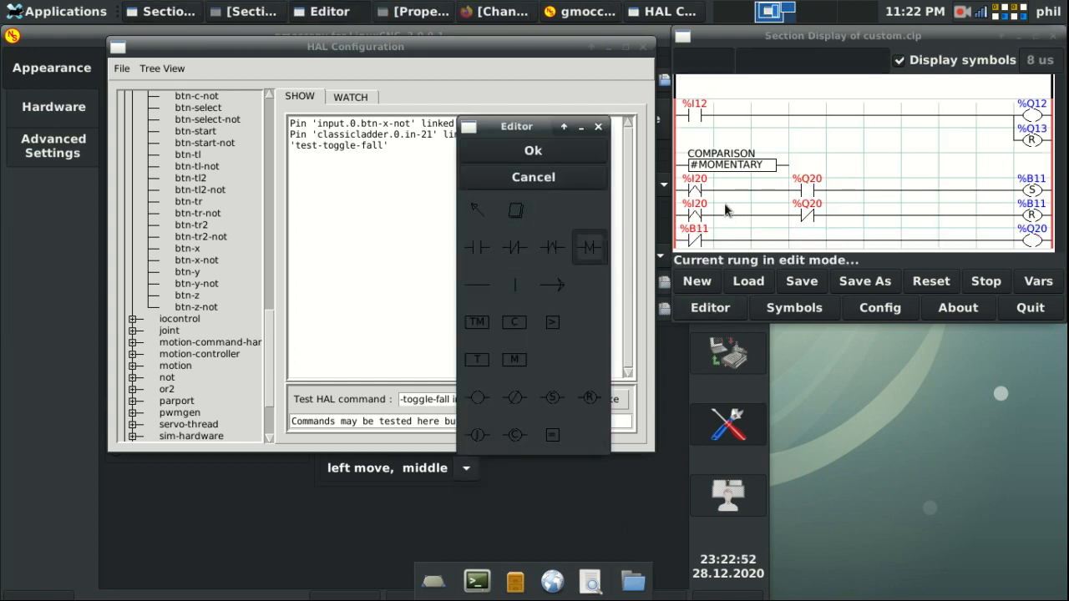
pyautogui.click(695, 215)
# Step: Set the variable of the falling-edge contact on the %B11 set line to %I21
pyautogui.click(477, 210)
pyautogui.click(219, 288)
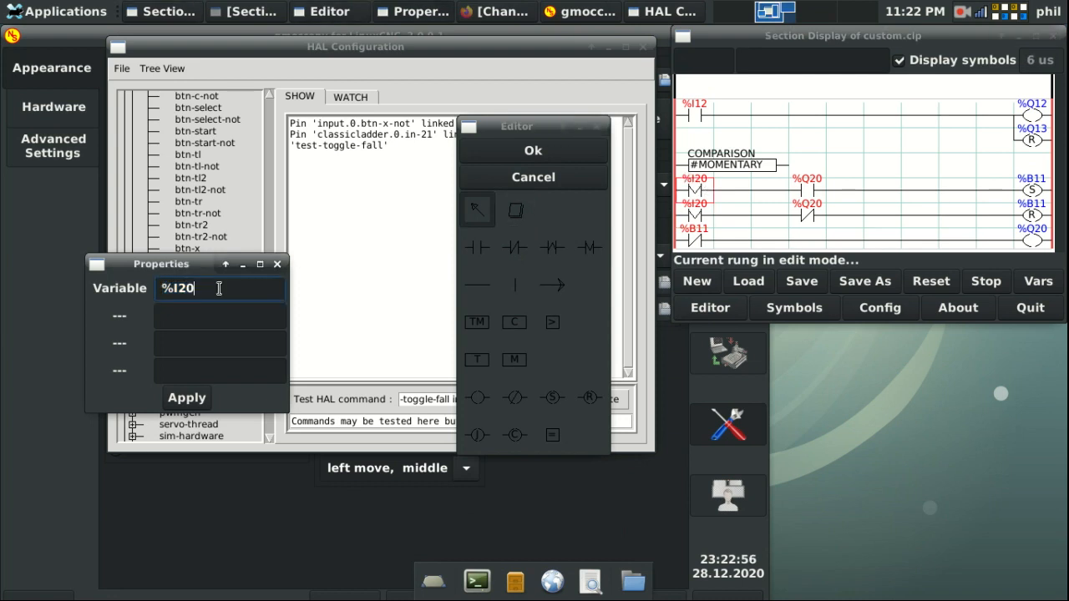
pyautogui.press('BackSpace')
pyautogui.write('1')
pyautogui.press('Return')
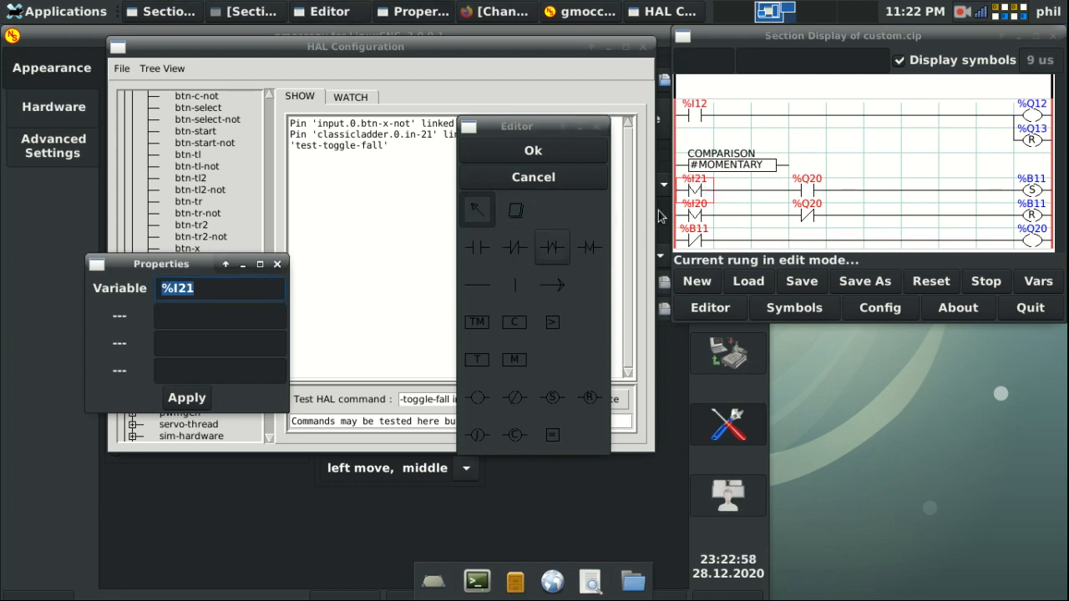
# Step: Set the variable of the falling-edge contact on the %B11 reset line to %I21 and apply the rung edit
pyautogui.click(692, 214)
pyautogui.click(203, 288)
pyautogui.press('BackSpace')
pyautogui.write('1')
pyautogui.press('Return')
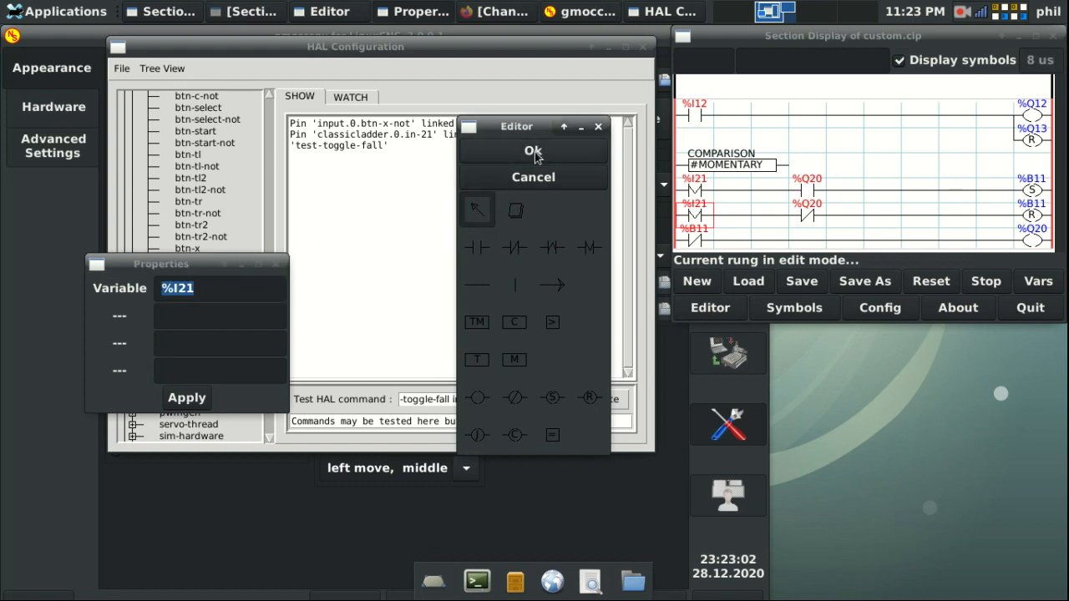
pyautogui.click(535, 153)
# Step: Compare the watched HAL pins with the edited rung and check the upper %I21 contact's HAL signal
pyautogui.click(354, 99)
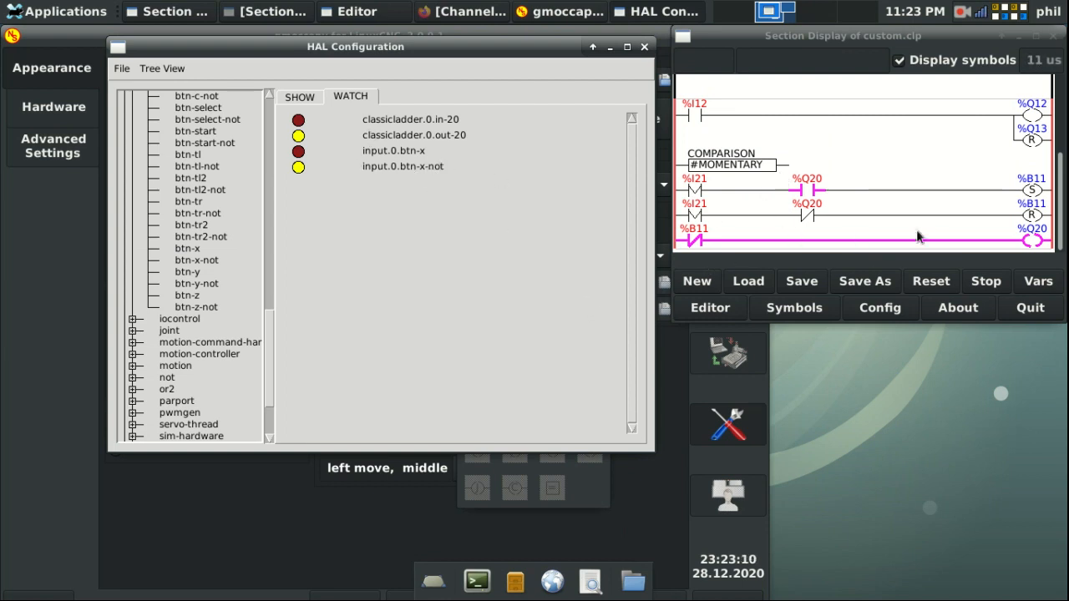
pyautogui.click(702, 186)
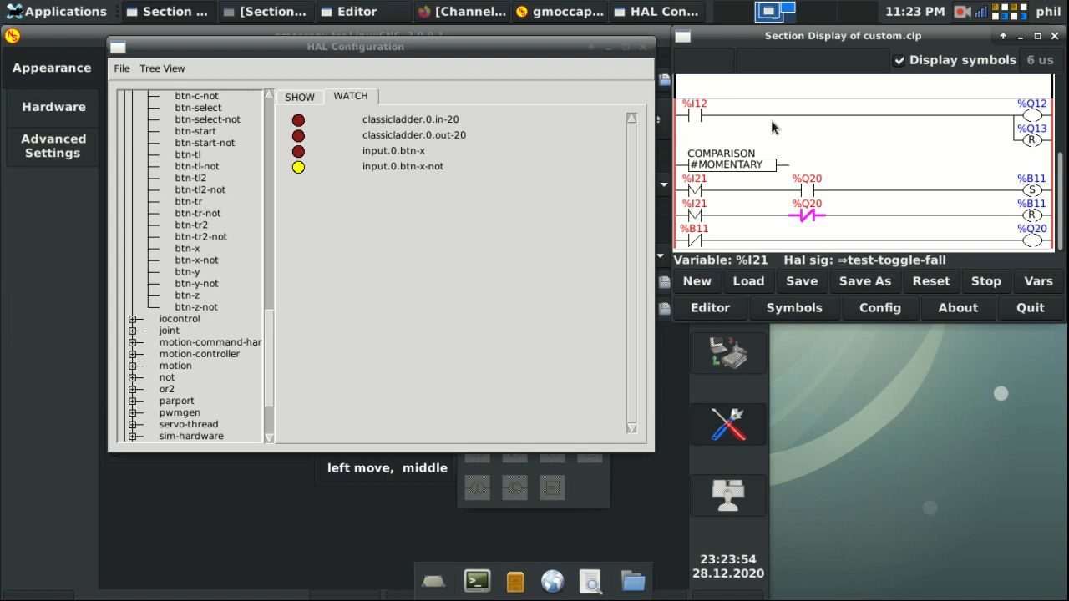
pyautogui.click(961, 18)
pyautogui.click(894, 53)
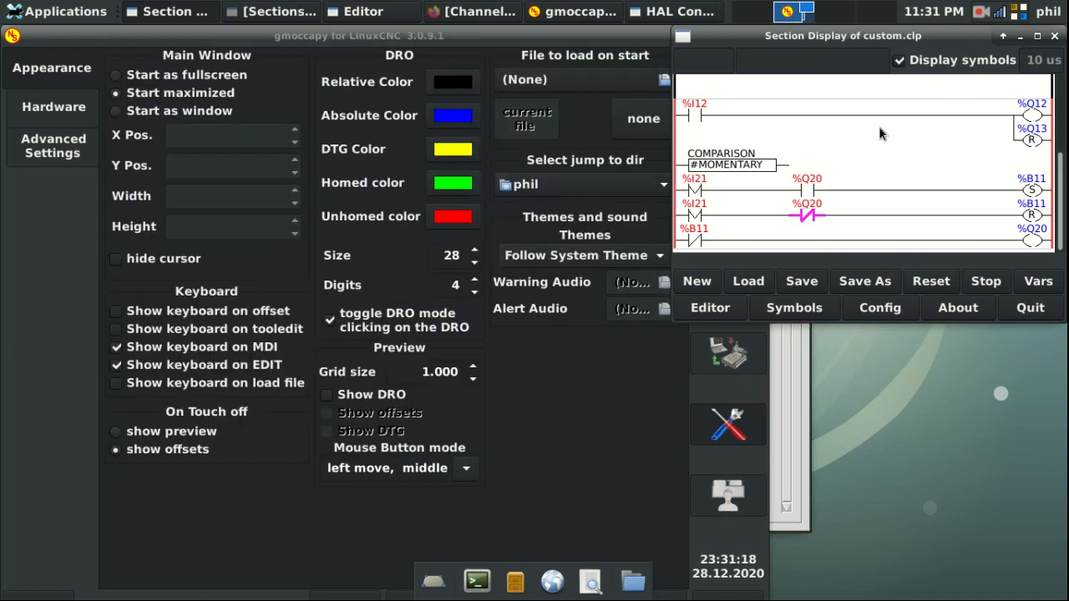
# Step: Minimize the gmoccapy window, place the HAL Configuration watch list beside the ladder and check the upper %I21 contact's HAL signal
pyautogui.click(559, 36)
pyautogui.click(722, 36)
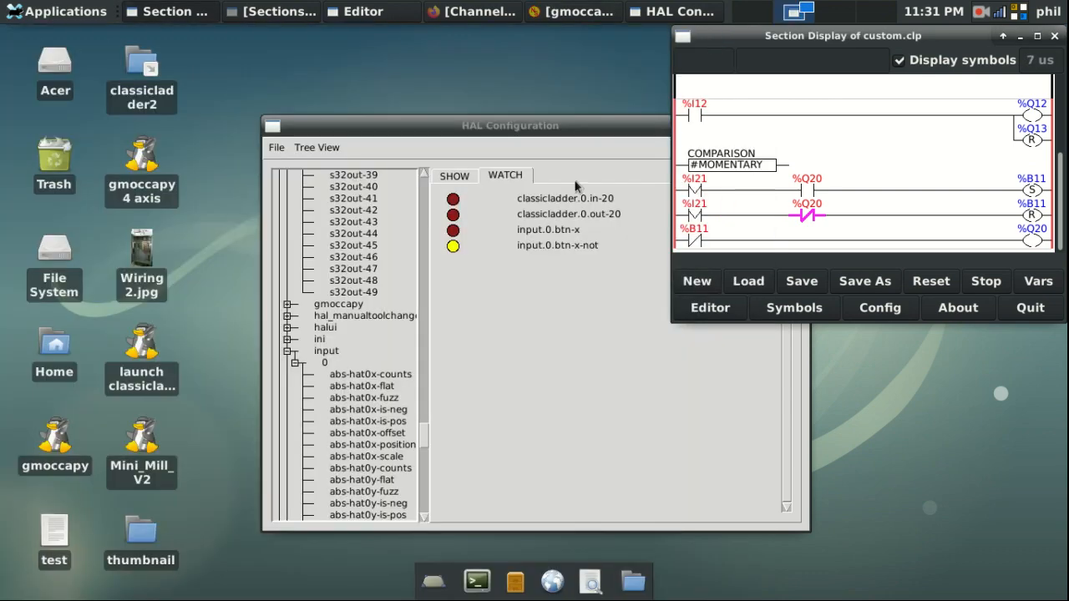
pyautogui.moveTo(589, 122); pyautogui.dragTo(440, 31)
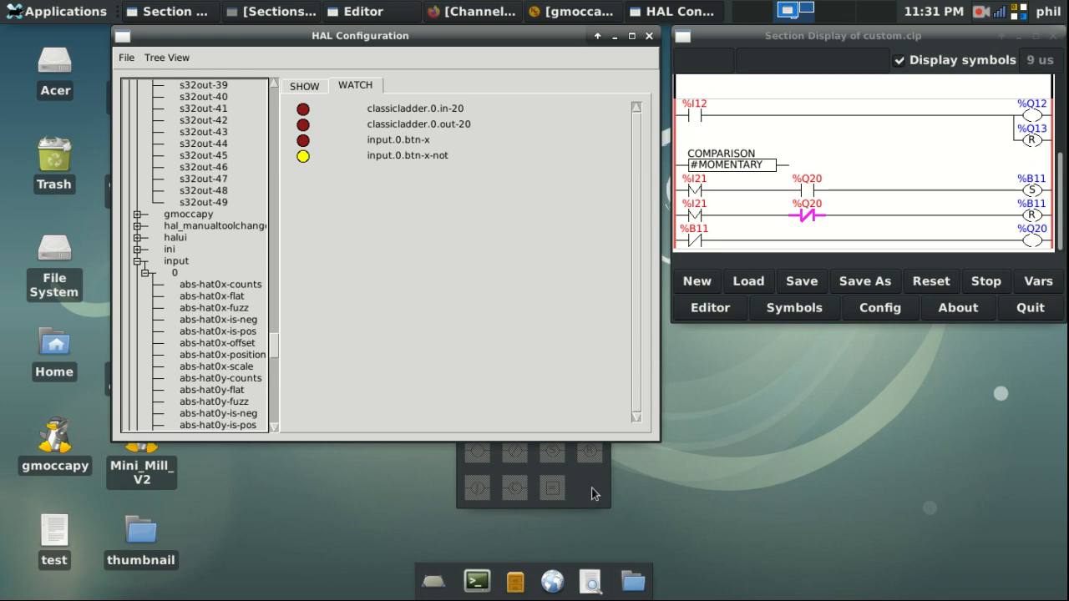
pyautogui.click(697, 191)
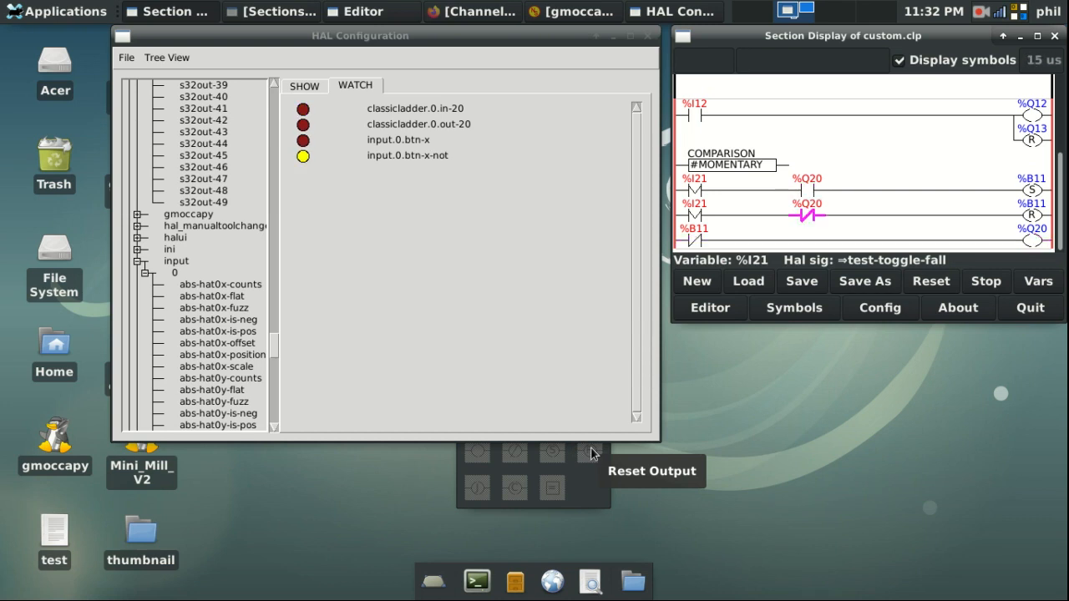
# Step: Modify the momentary rung by replacing both falling-edge %I21 contacts with rising-edge contacts, apply the edit and show the watched HAL pins
pyautogui.click(708, 306)
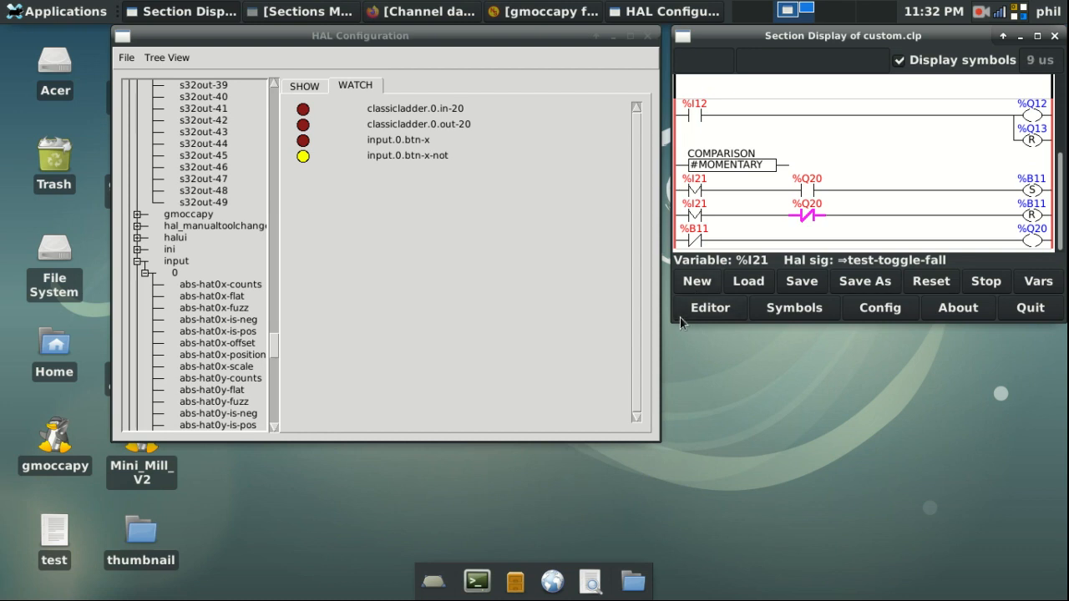
pyautogui.click(698, 314)
pyautogui.click(511, 231)
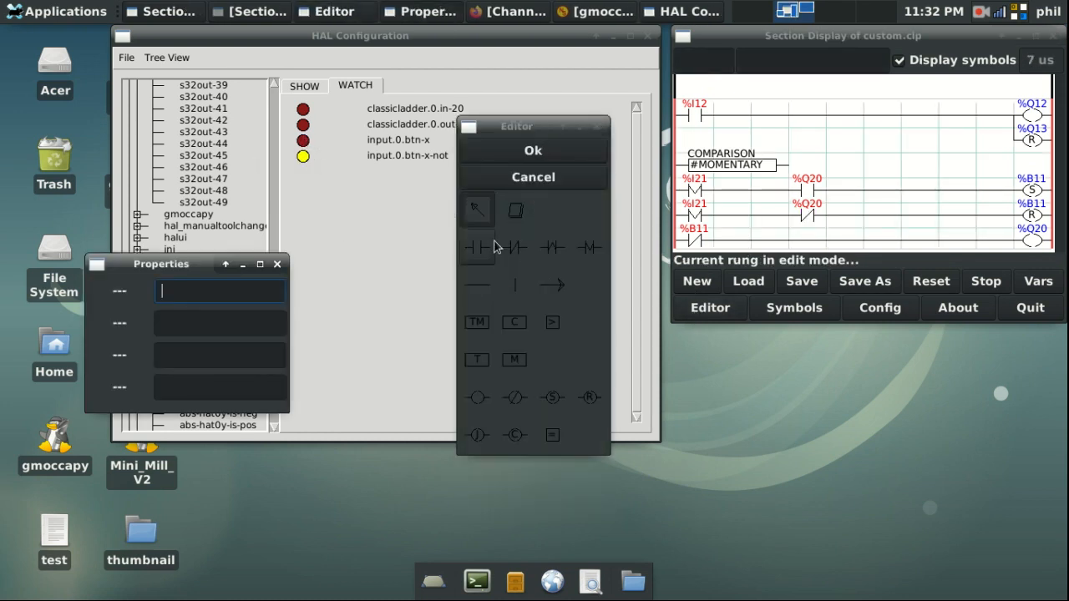
pyautogui.click(554, 247)
pyautogui.click(696, 208)
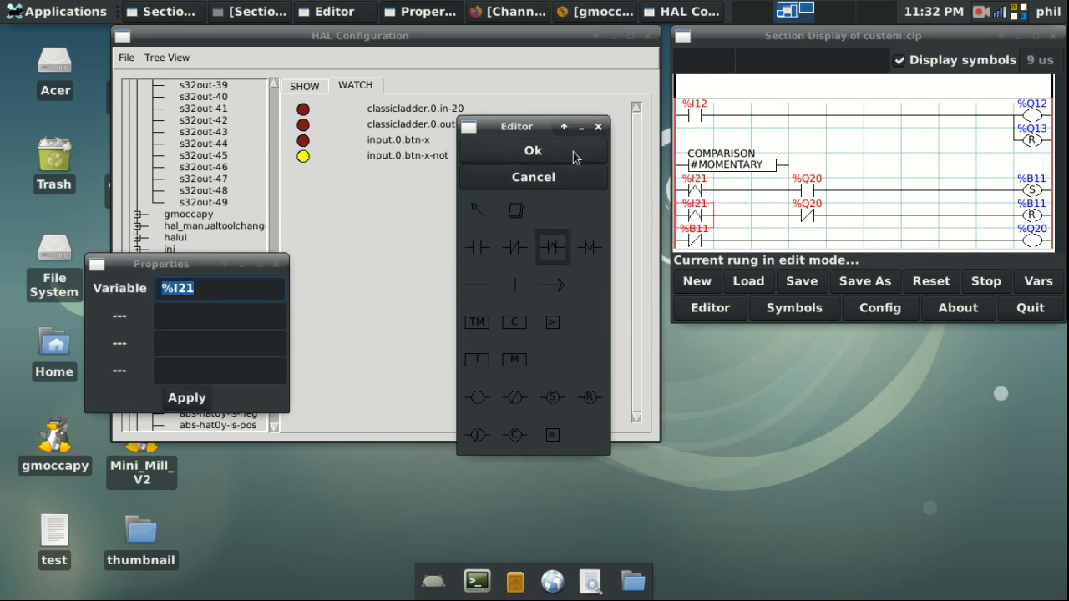
pyautogui.click(575, 153)
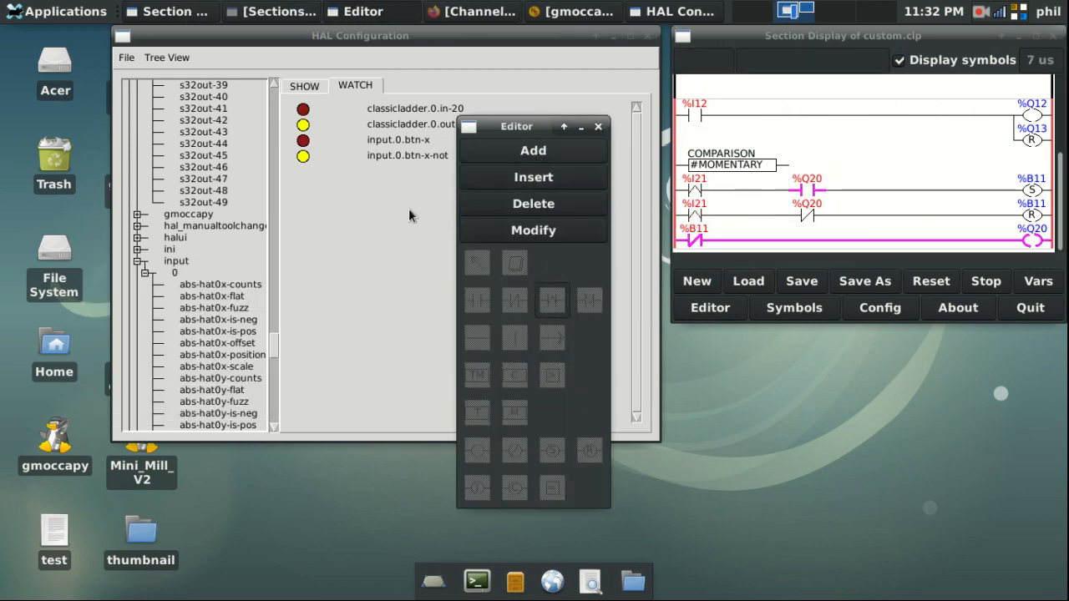
pyautogui.click(378, 254)
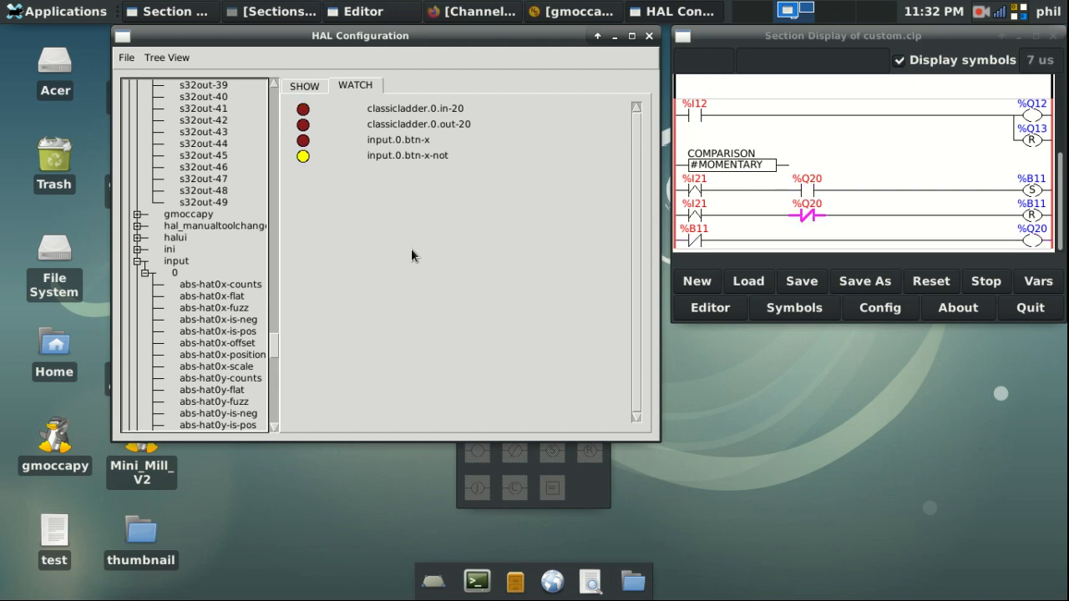
# Step: Modify the momentary rung by setting the variable of the rising-edge contact on the %B11 set line to %I20
pyautogui.click(709, 311)
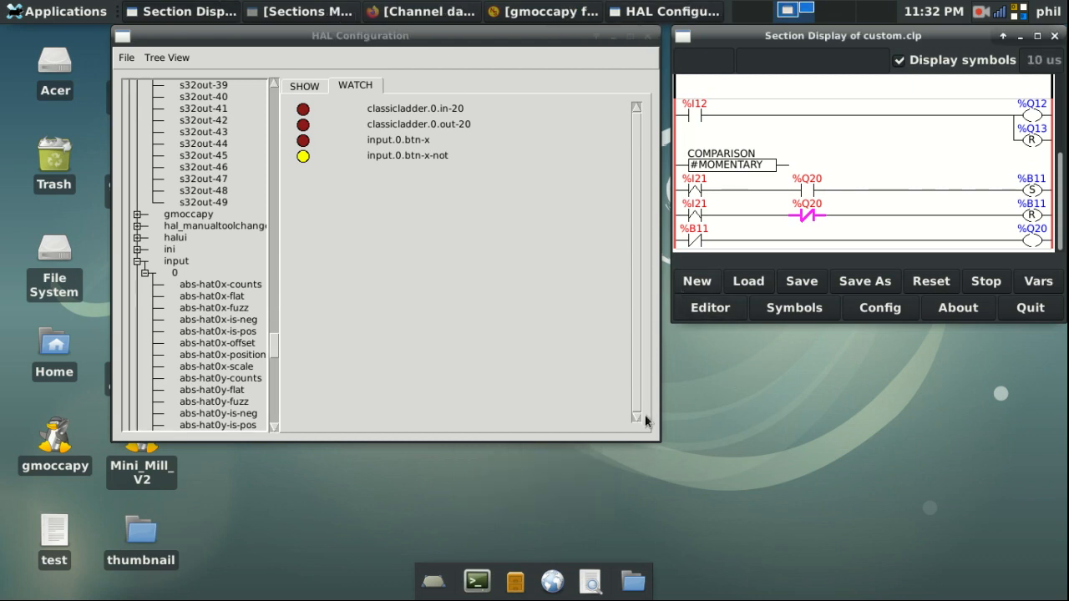
pyautogui.click(717, 312)
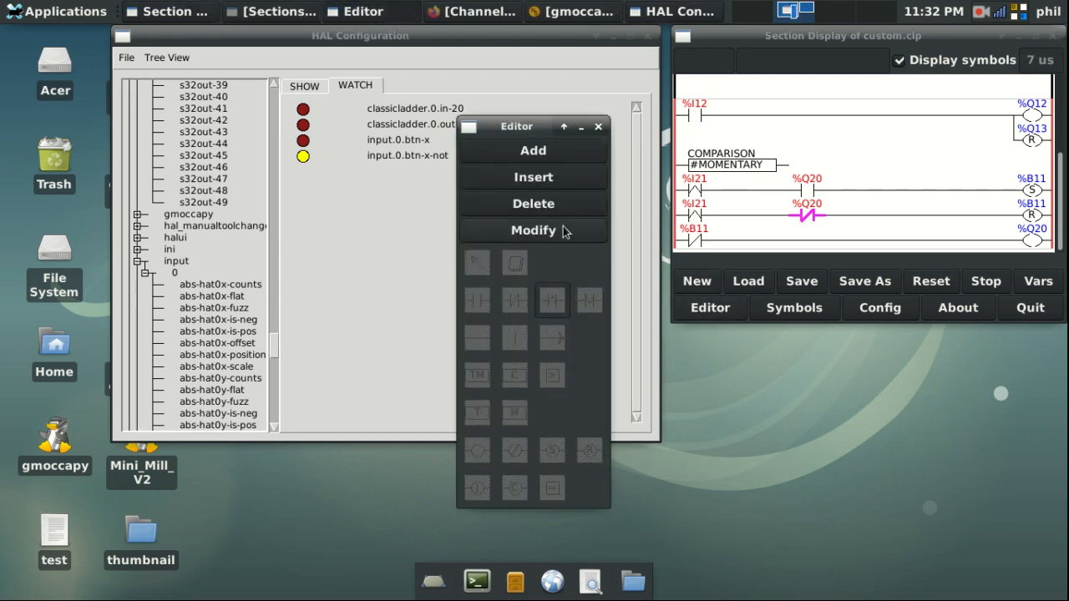
pyautogui.click(564, 231)
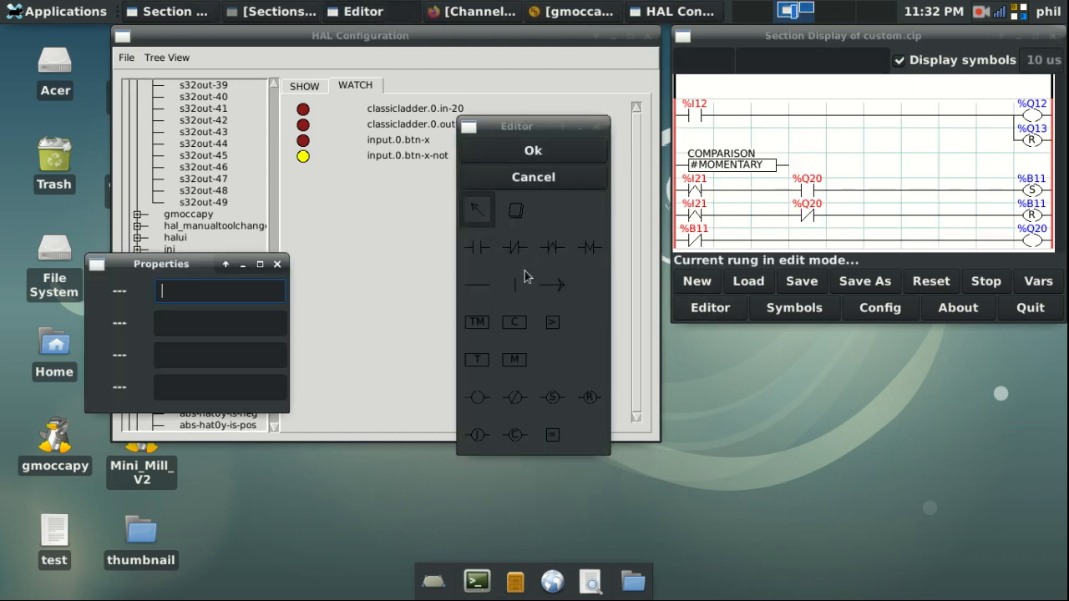
pyautogui.click(700, 185)
pyautogui.press('End')
pyautogui.press('BackSpace')
pyautogui.write('0')
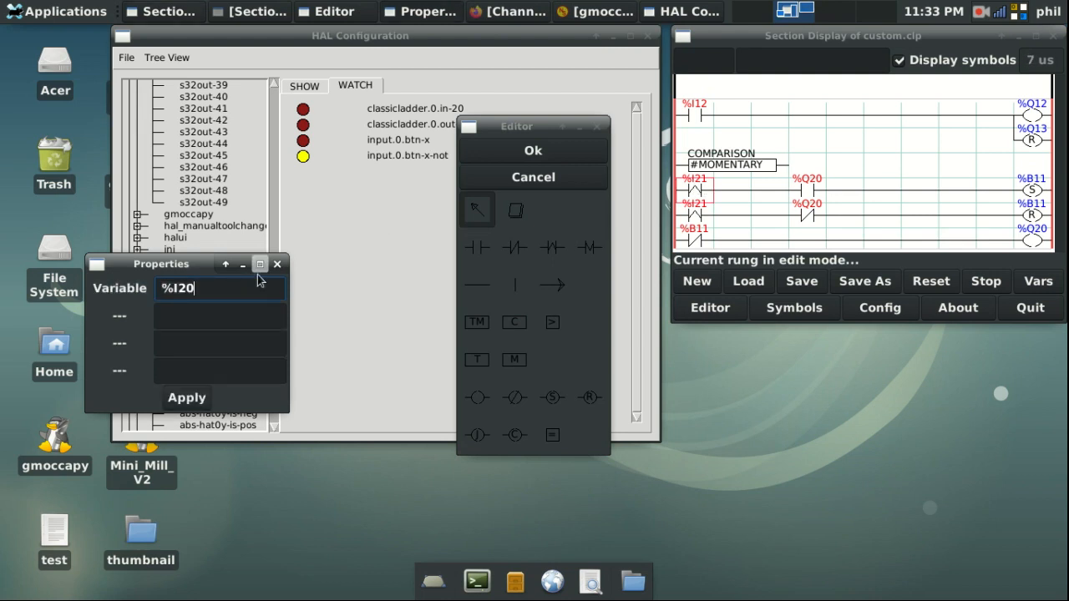
pyautogui.press('Return')
# Step: Set the variable of the rising-edge contact on the %B11 reset line to %I20
pyautogui.click(695, 215)
pyautogui.press('End')
pyautogui.press('BackSpace')
pyautogui.write('0')
pyautogui.press('Return')
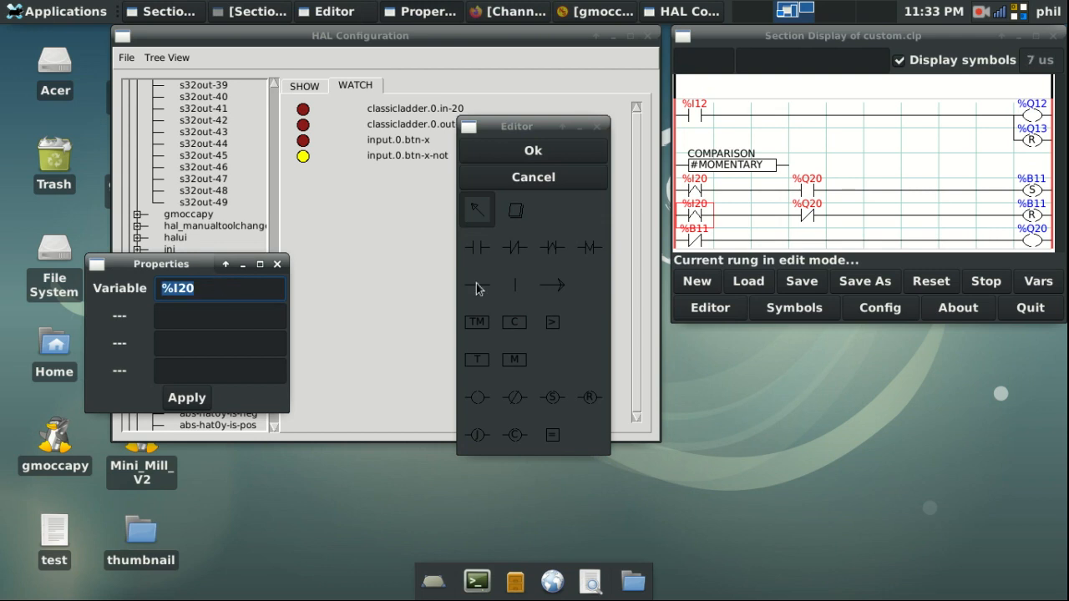
# Step: Replace both rising-edge %I20 contacts with falling-edge contacts, apply the rung edit and minimize the Editor window
pyautogui.click(589, 249)
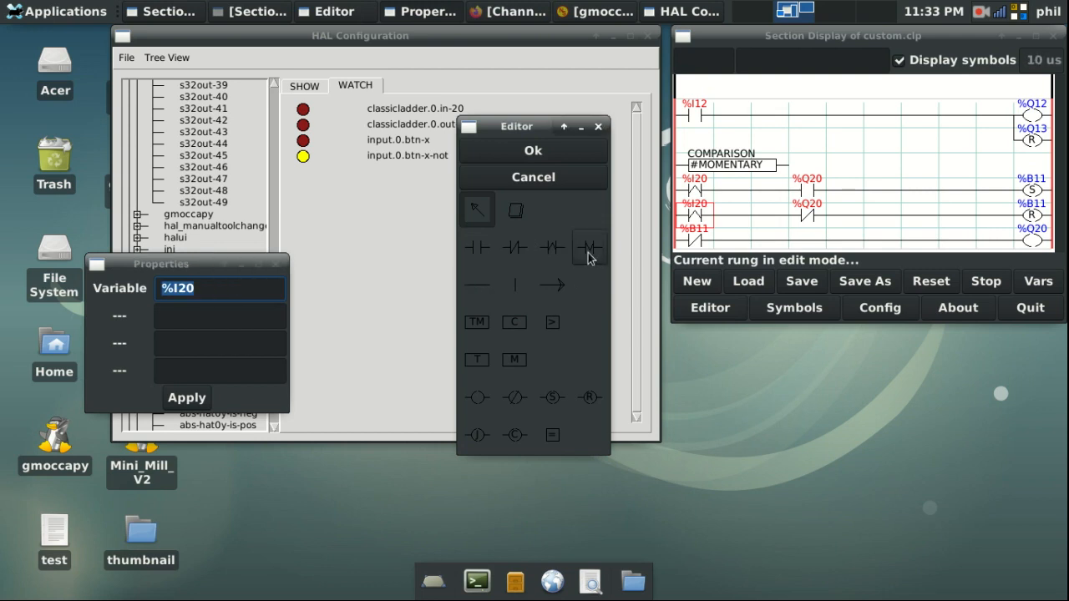
pyautogui.click(695, 192)
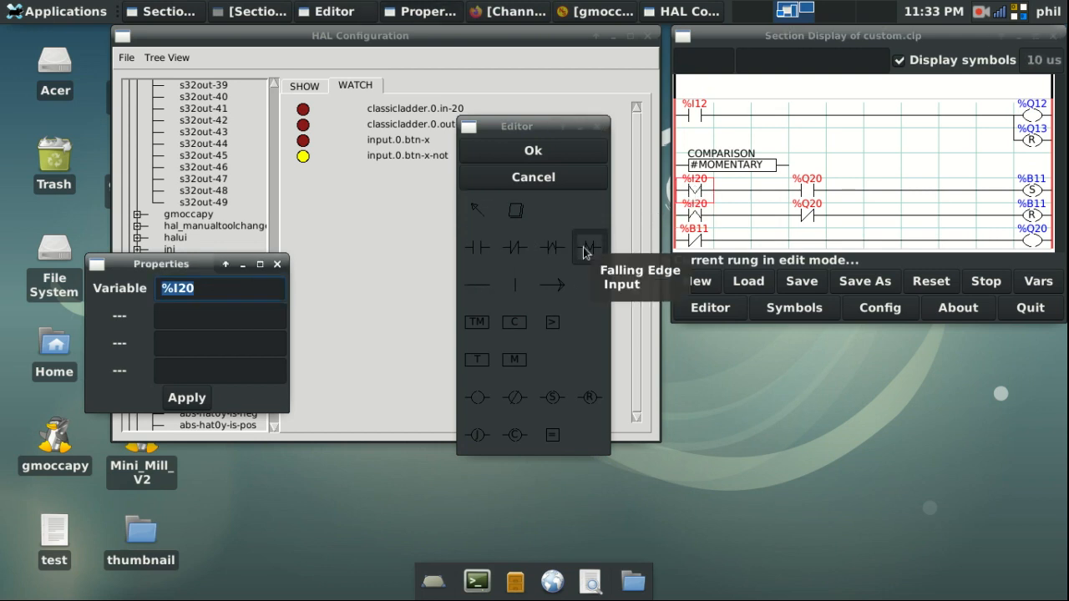
pyautogui.click(696, 213)
pyautogui.click(515, 152)
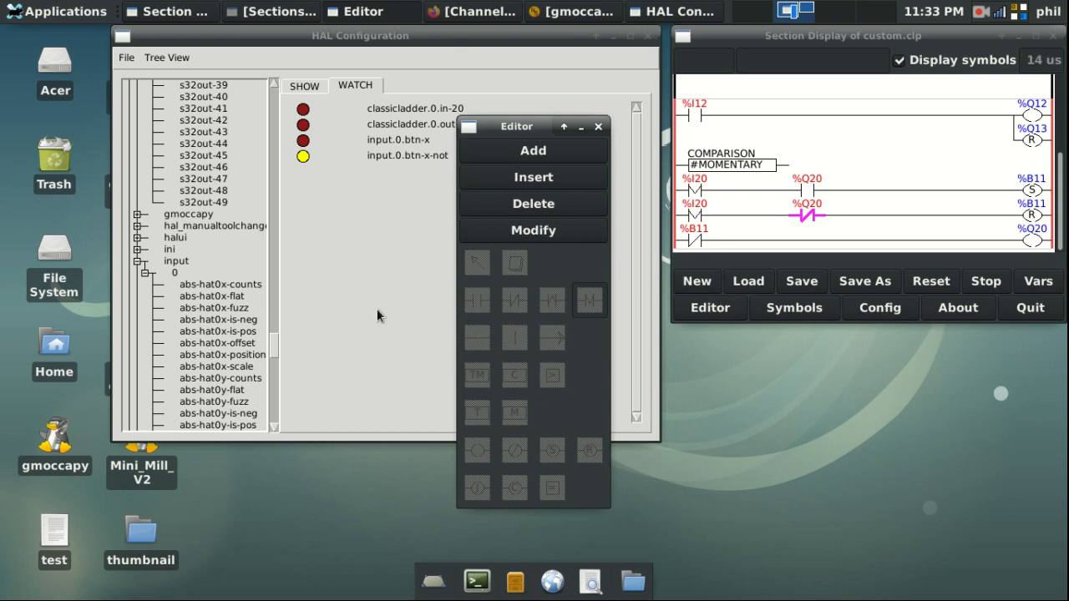
pyautogui.click(580, 126)
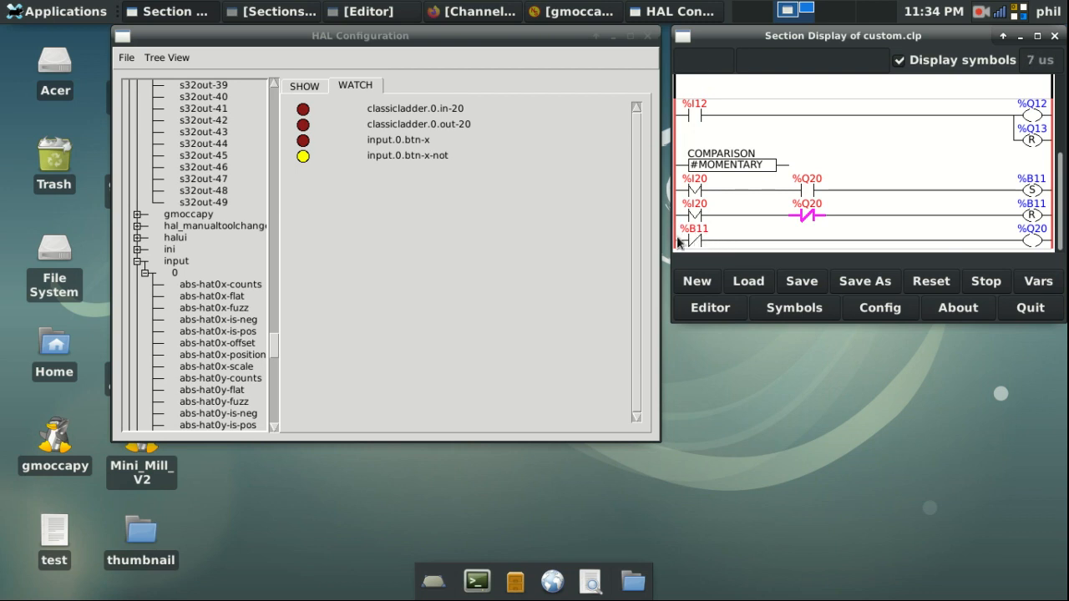
# Step: Check the %Q20 coil's HAL signal and add the motion.digital-in-00 pin to the HAL watch list
pyautogui.click(1028, 243)
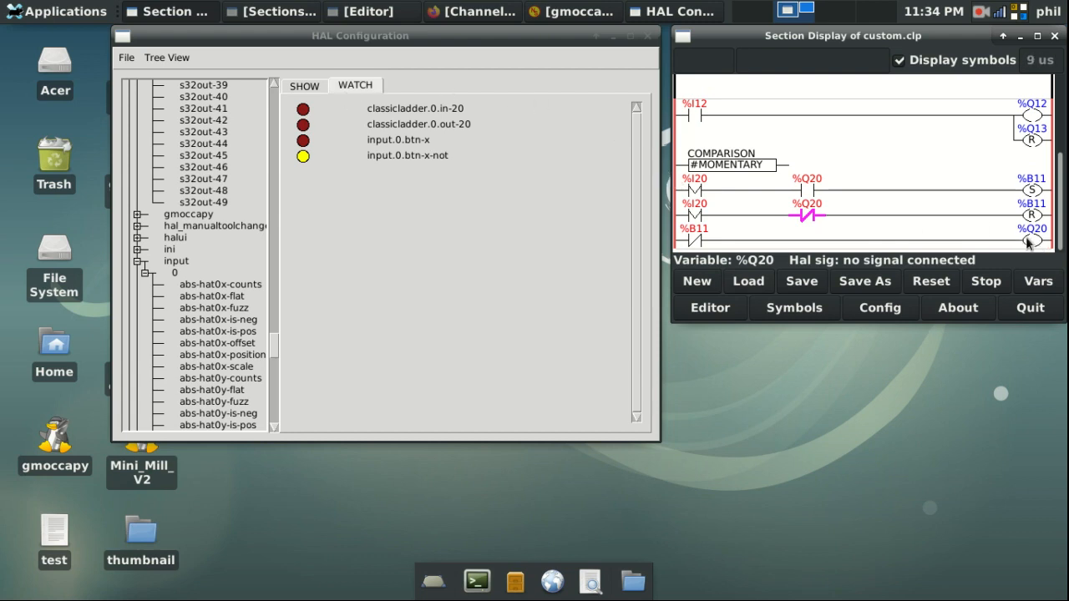
pyautogui.scroll(15, 235, 238)
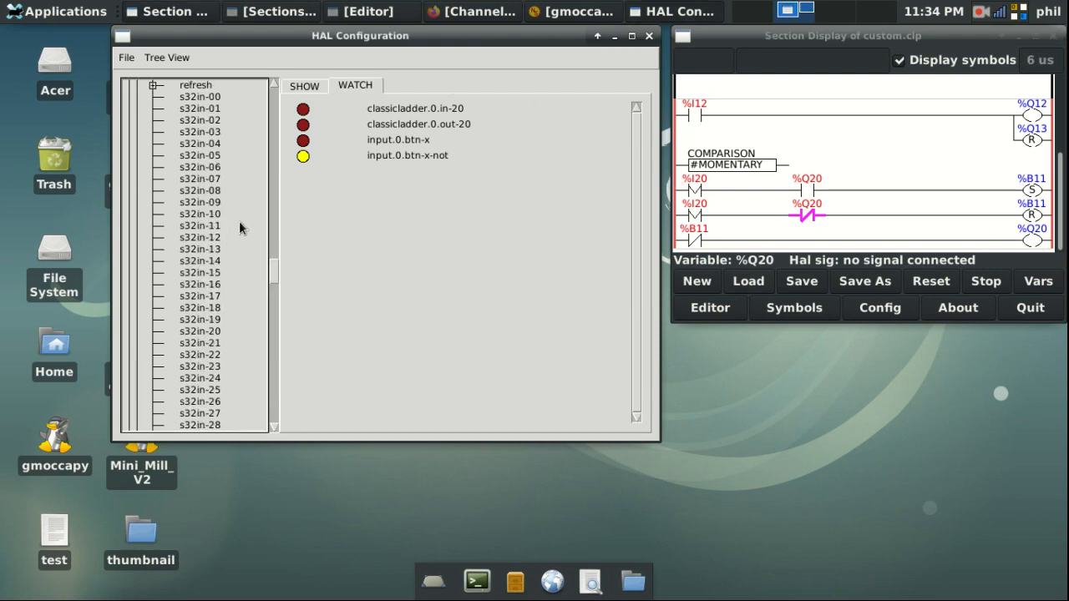
pyautogui.scroll(20, 239, 218)
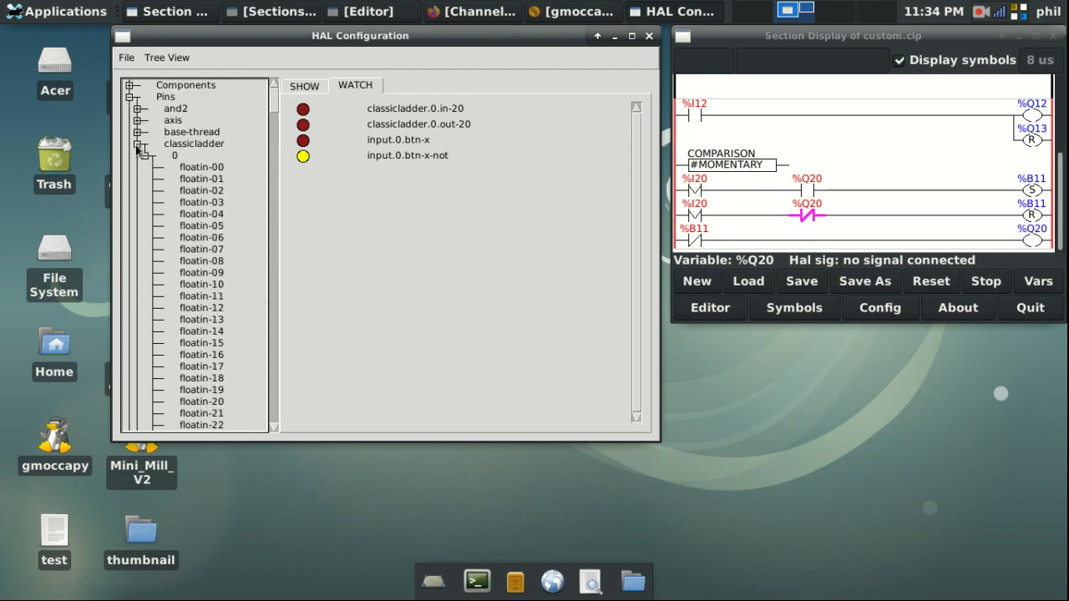
pyautogui.click(137, 144)
pyautogui.click(137, 203)
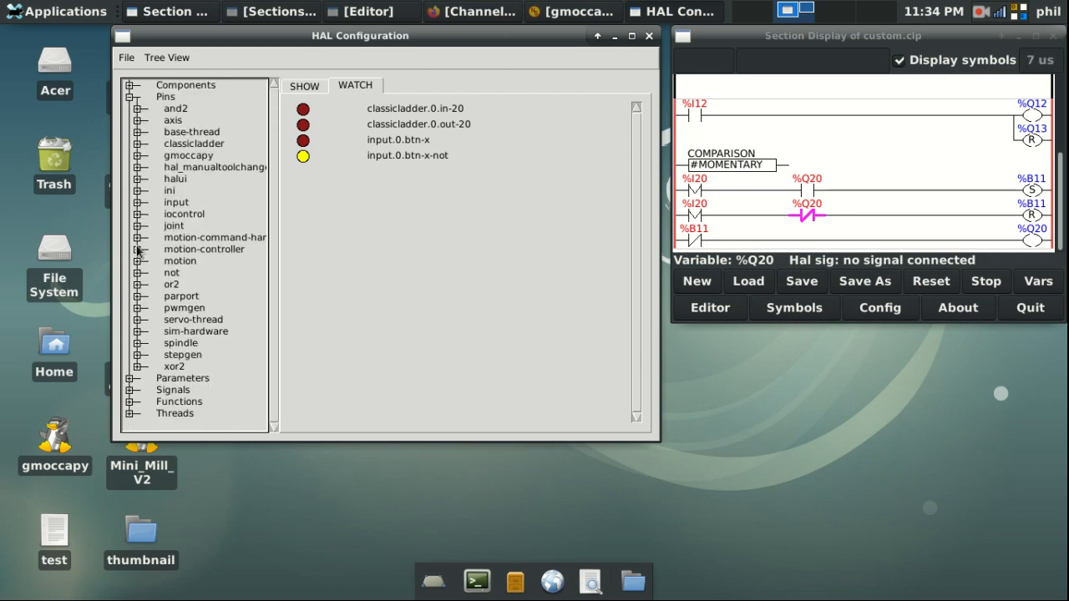
pyautogui.click(137, 261)
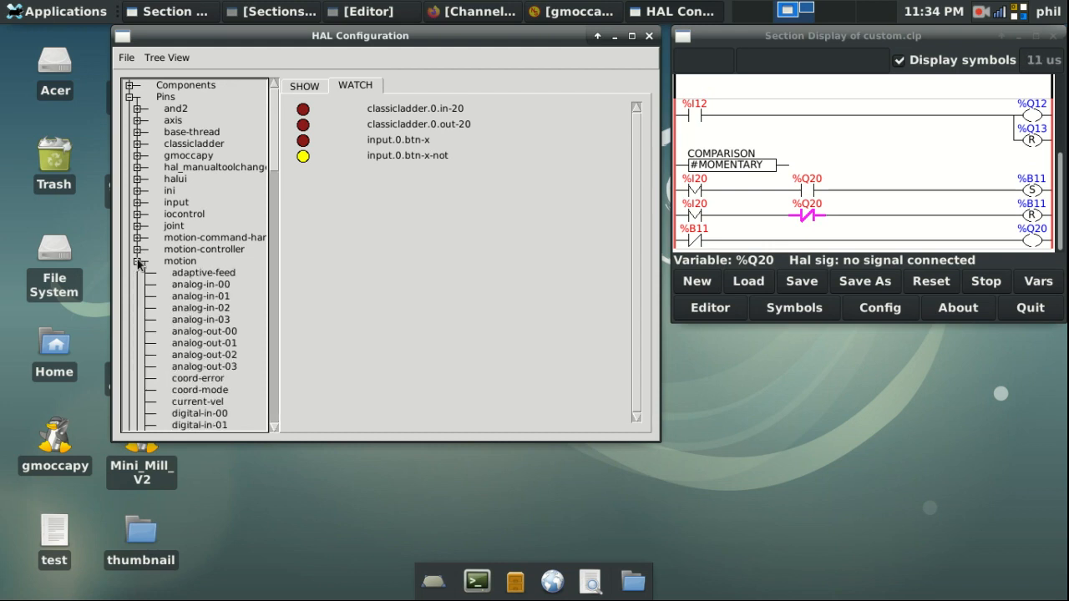
pyautogui.scroll(-5, 138, 262)
pyautogui.click(178, 238)
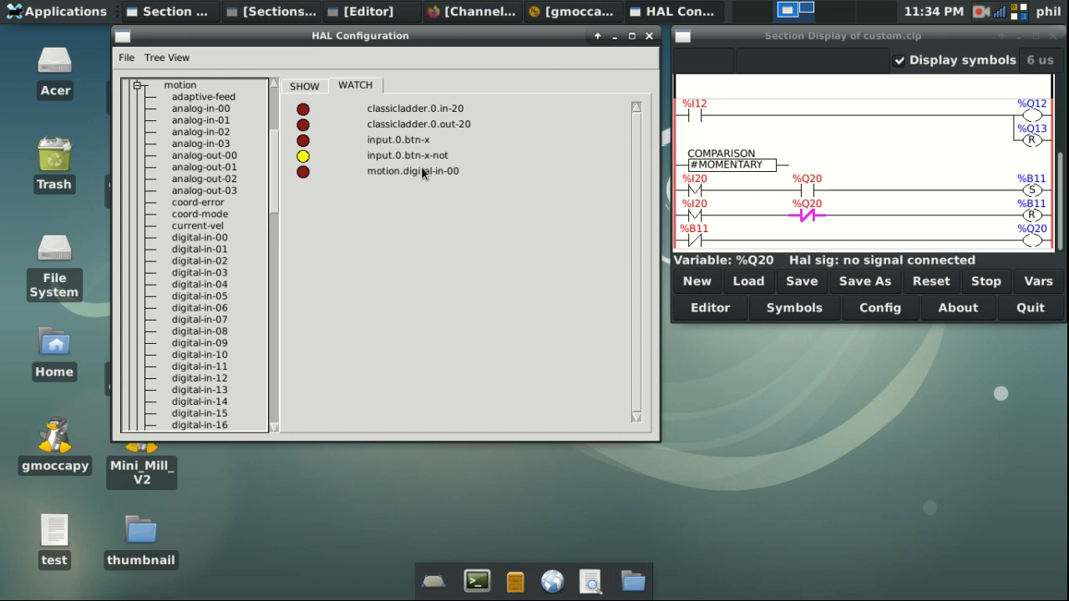
# Step: Execute the HAL command "net inputsomething classicladder.0.out-20 motion.digital-in-00" and return to the watched pins
pyautogui.click(306, 86)
pyautogui.click(472, 390)
pyautogui.write('net ')
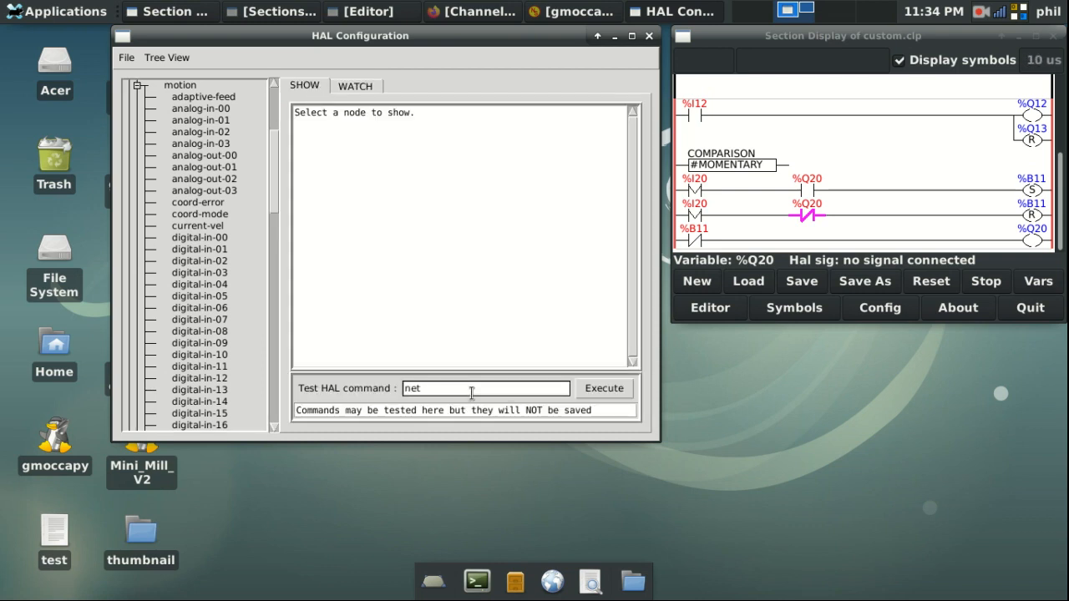
pyautogui.write('inputsomt')
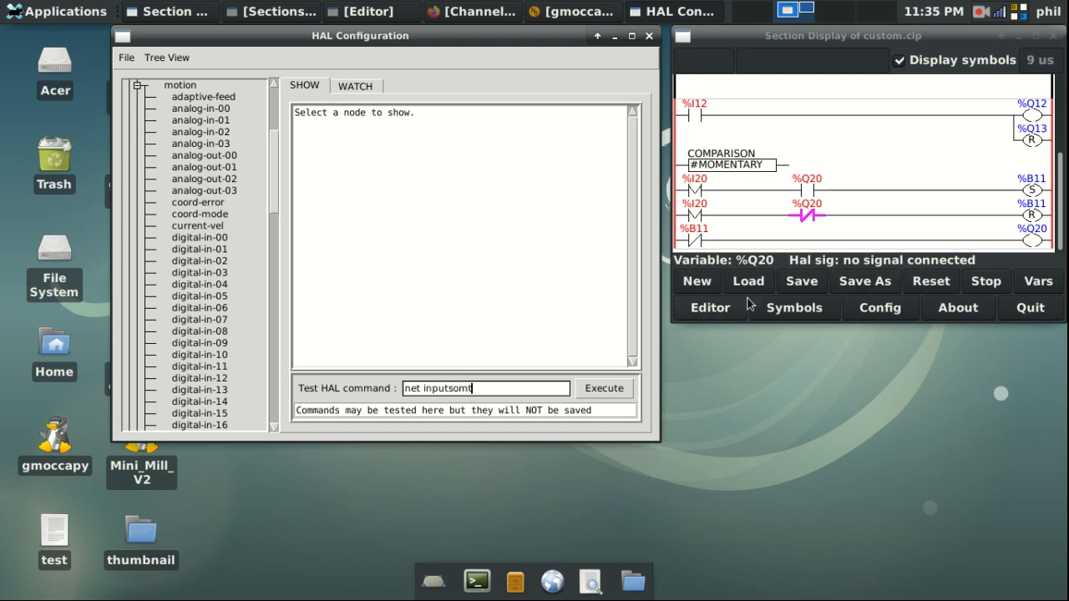
pyautogui.press('BackSpace')
pyautogui.write('ething classicladder.0.out')
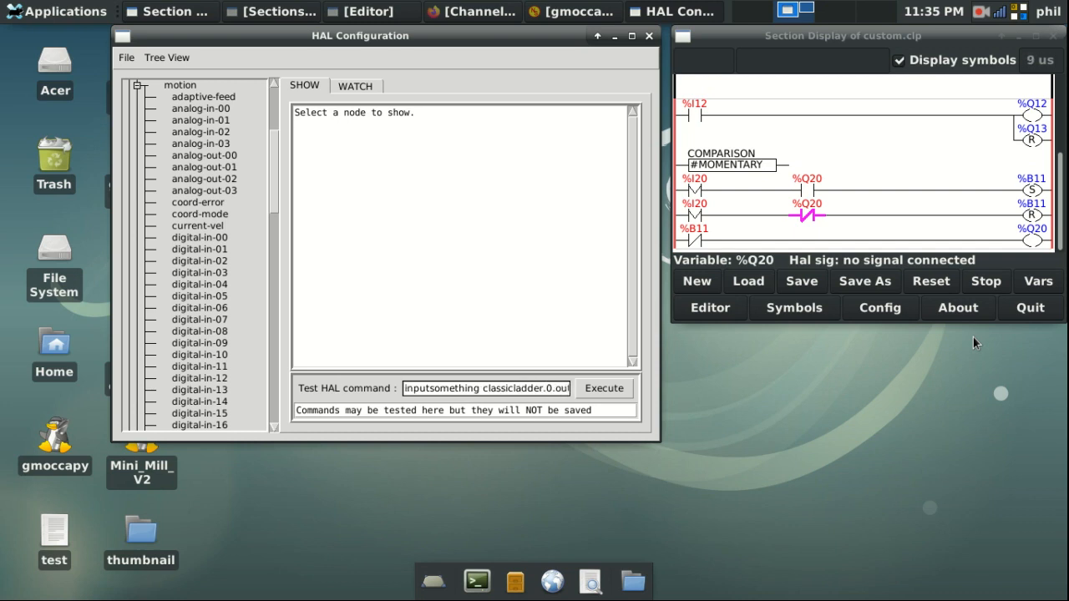
pyautogui.write('-20')
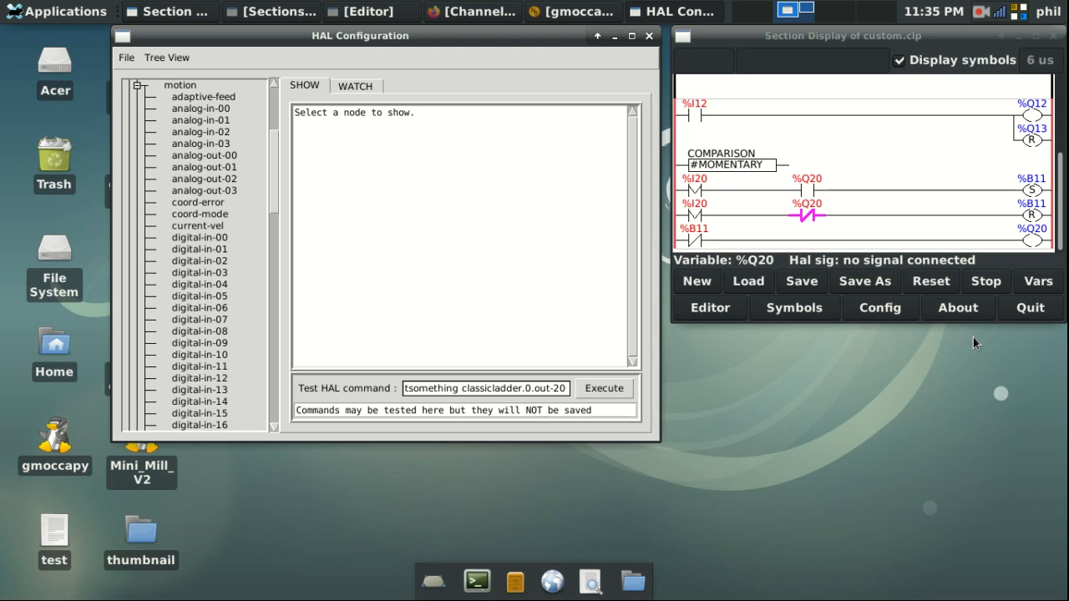
pyautogui.write(' motion.')
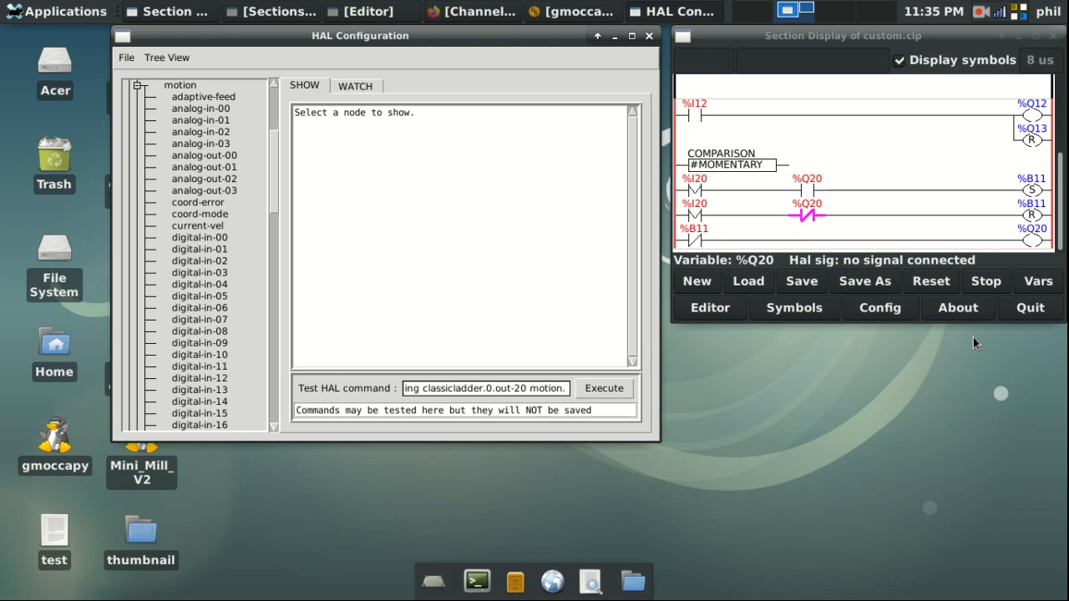
pyautogui.write('cigital-in')
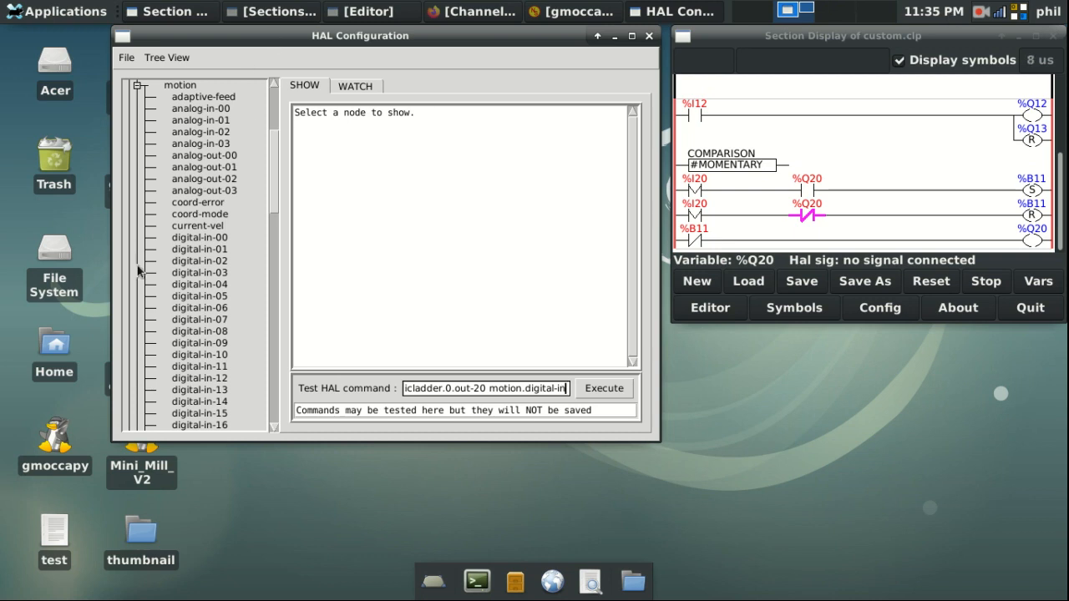
pyautogui.write('-00')
pyautogui.press('Return')
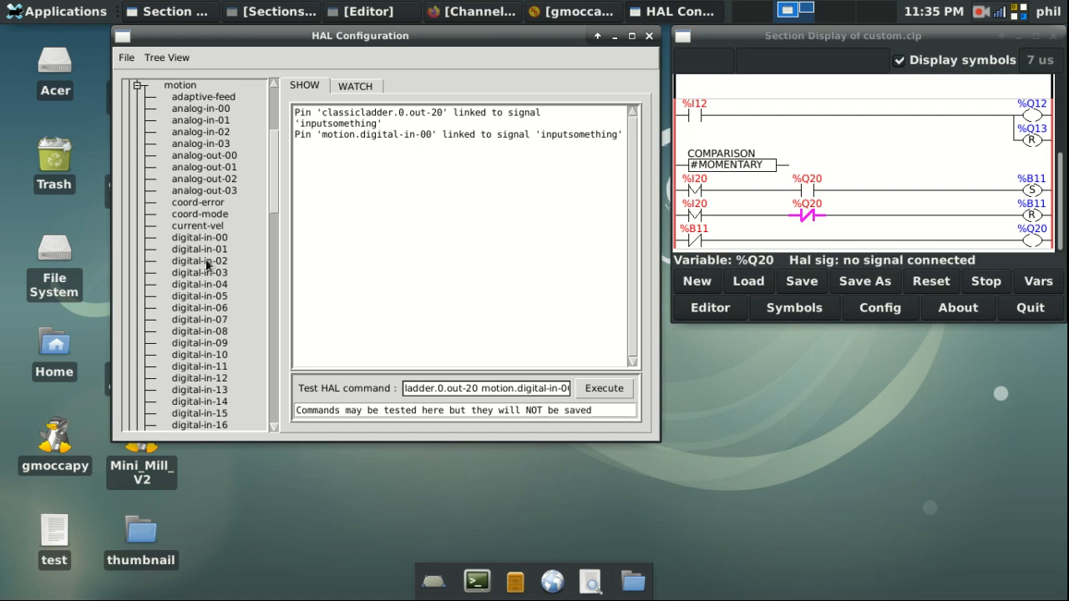
pyautogui.click(370, 84)
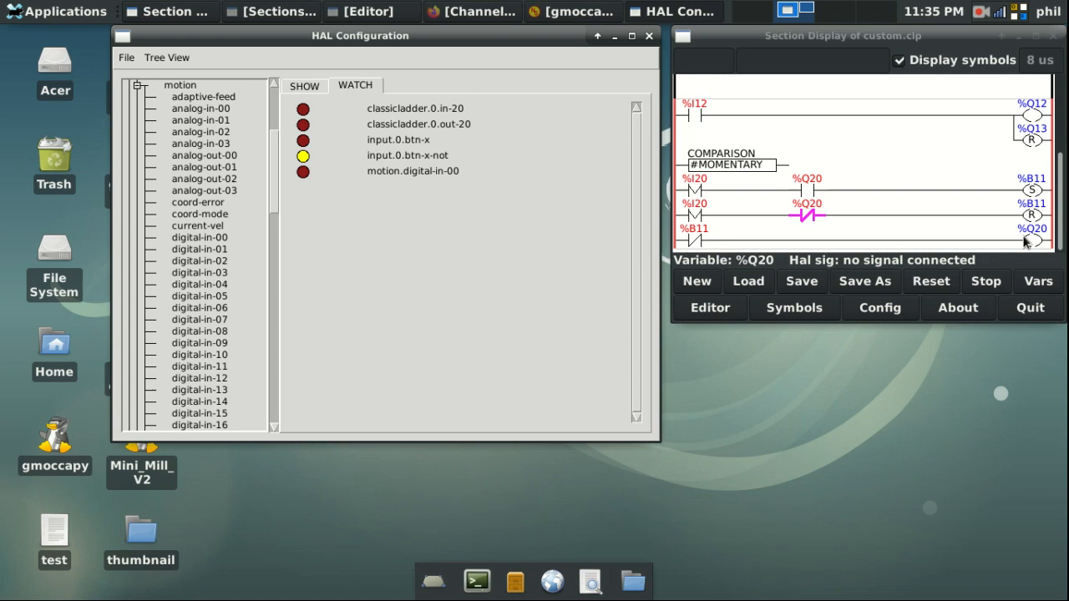
# Step: Put the momentary-to-toggle rung into edit mode and select its #MOMENTARY comparison block
pyautogui.click(726, 165)
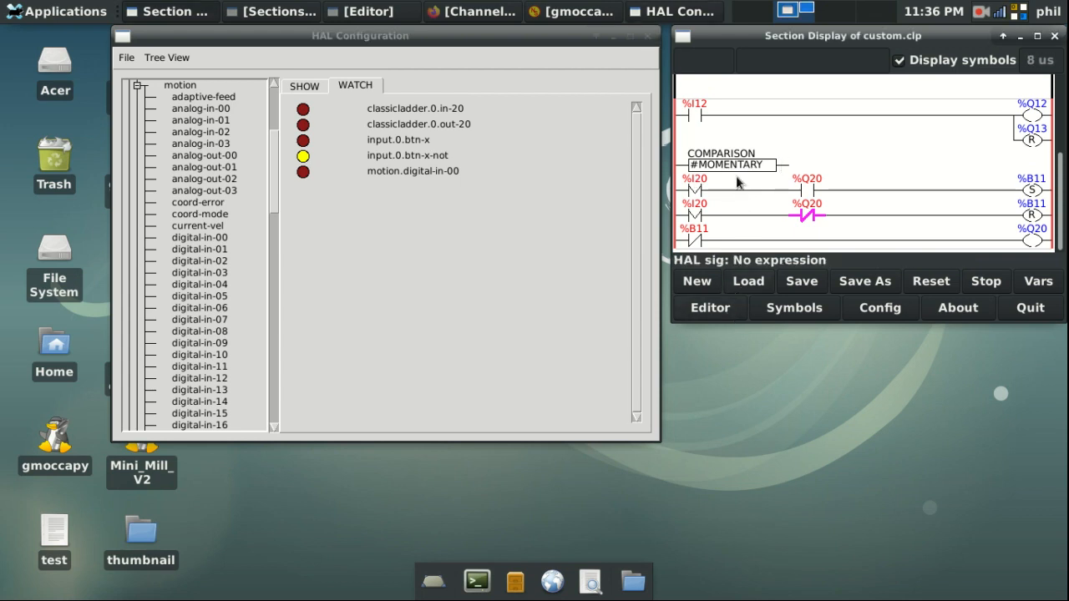
pyautogui.click(720, 308)
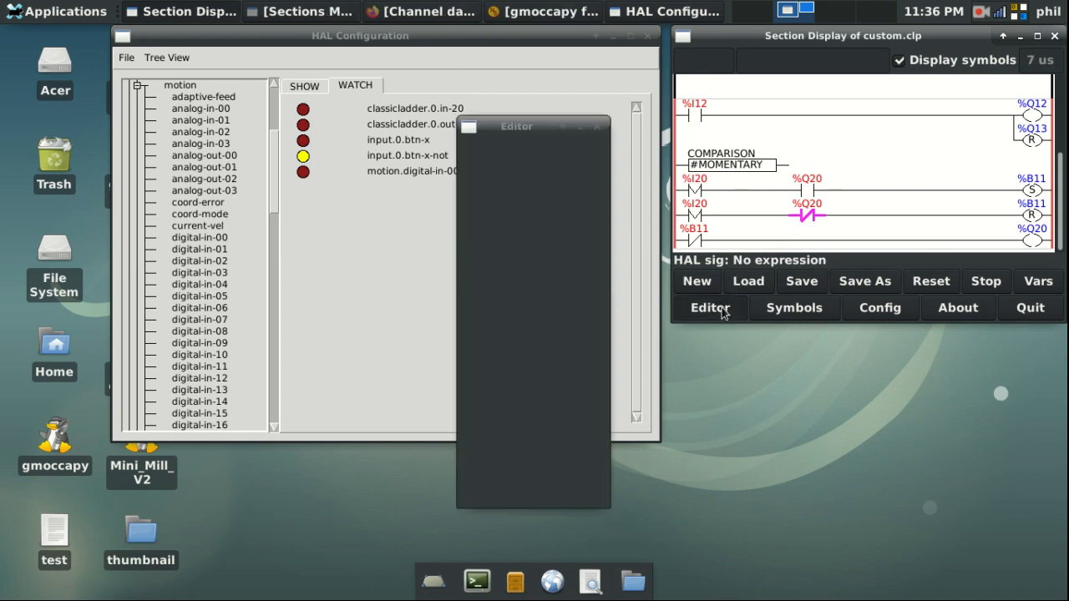
pyautogui.moveTo(540, 132); pyautogui.dragTo(406, 77)
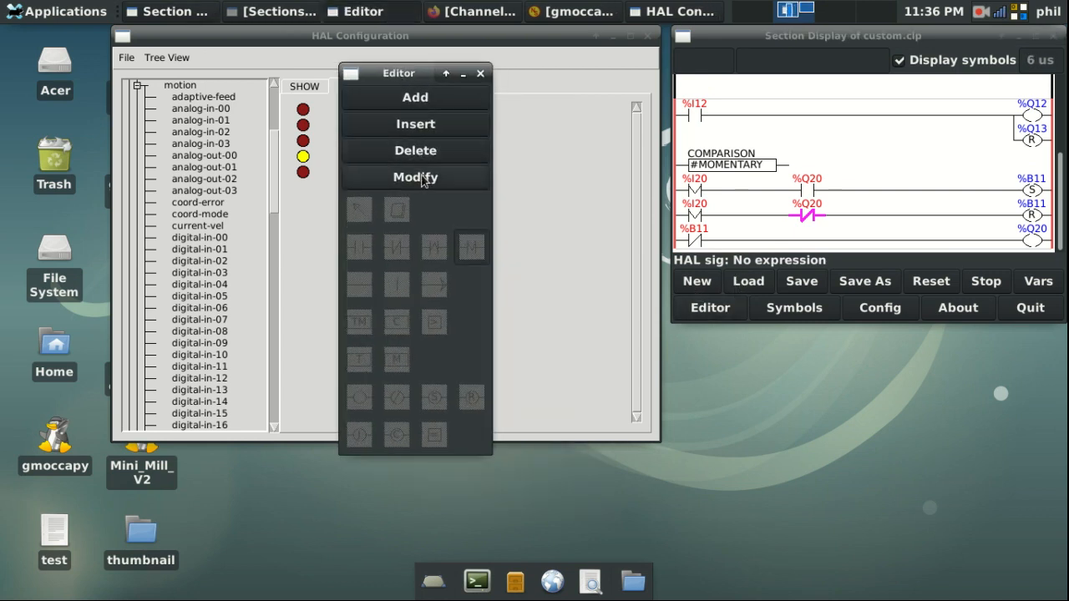
pyautogui.click(422, 177)
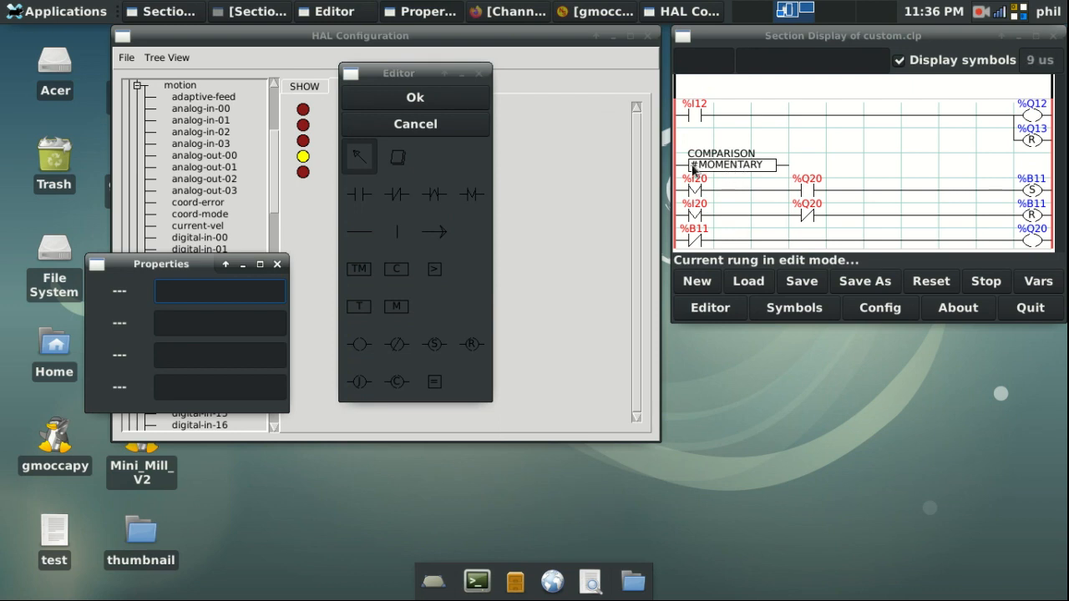
pyautogui.click(742, 165)
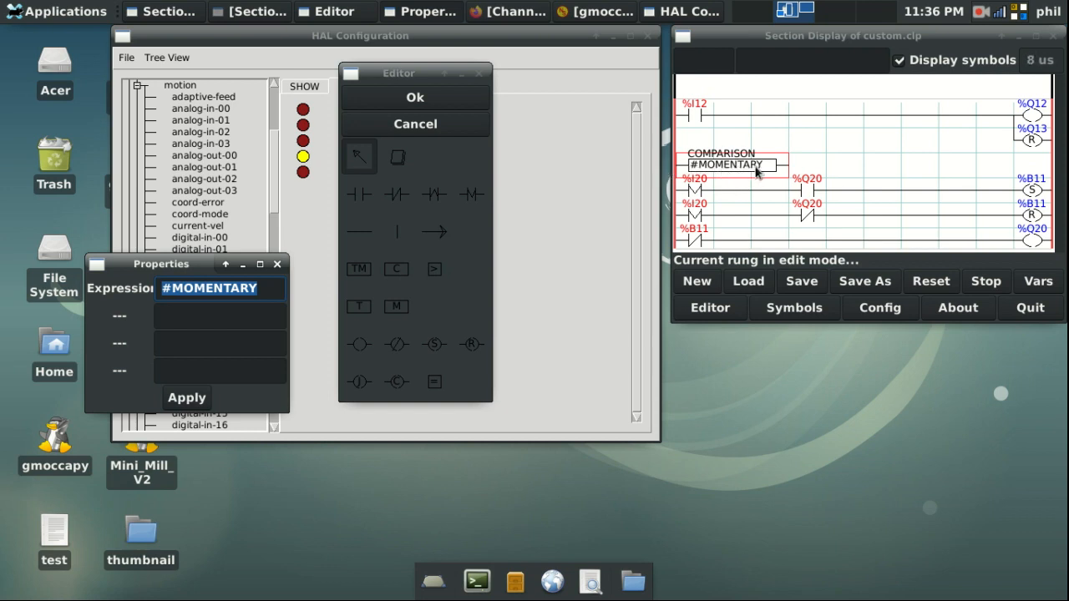
# Step: Add an assignment block at the output end of the #MOMENTARY row with the expression "#internal relay"
pyautogui.click(436, 383)
pyautogui.click(963, 164)
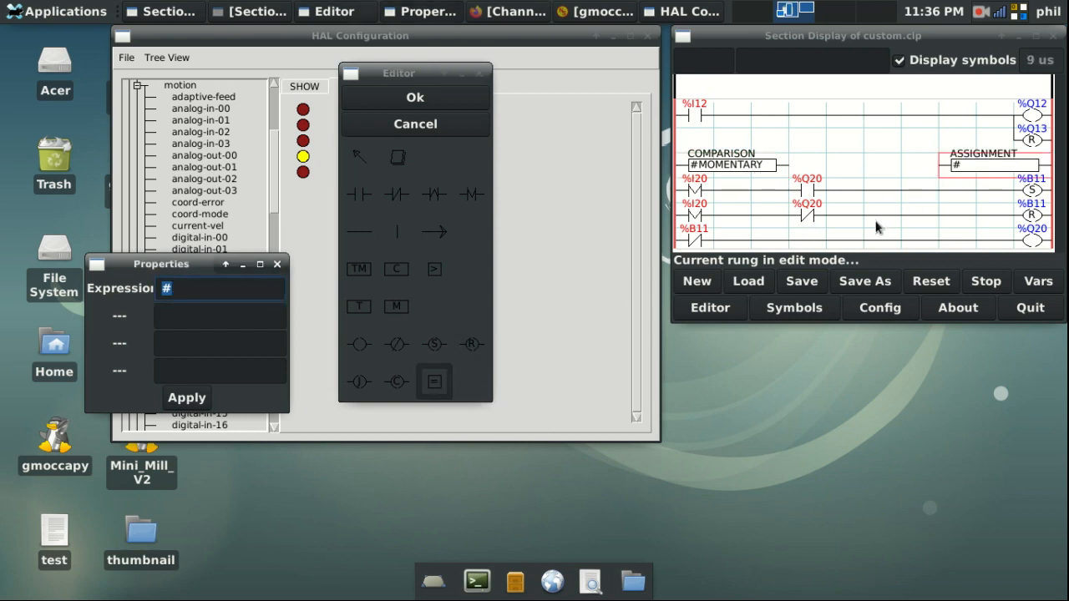
pyautogui.click(230, 285)
pyautogui.write('internal relay')
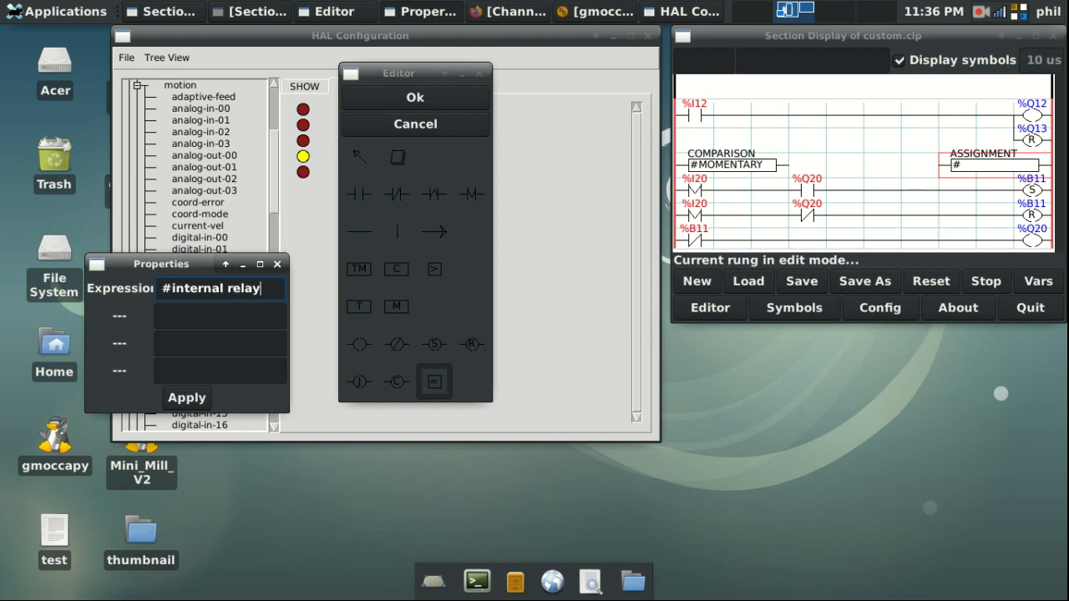
pyautogui.press('Return')
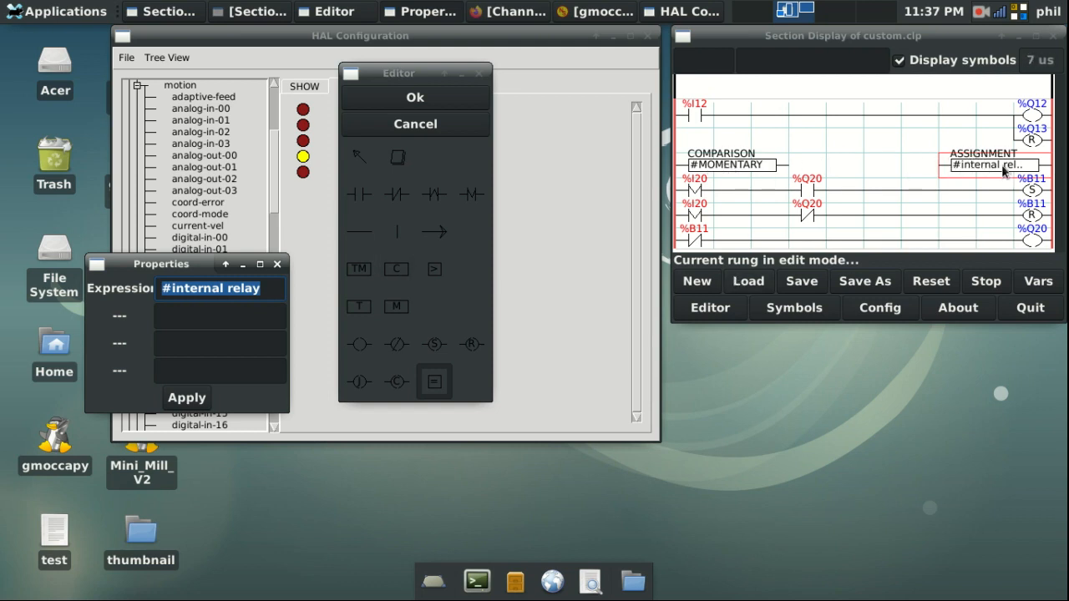
# Step: Delete the #MOMENTARY comparison and the #internal relay assignment blocks, and apply the rung edit
pyautogui.click(399, 161)
pyautogui.click(733, 165)
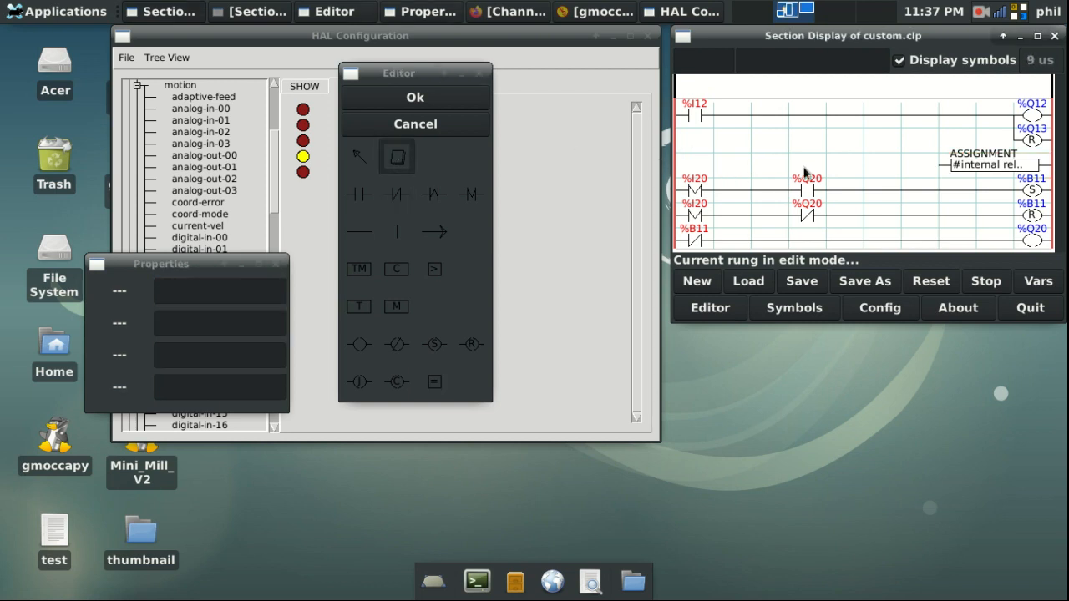
pyautogui.click(962, 152)
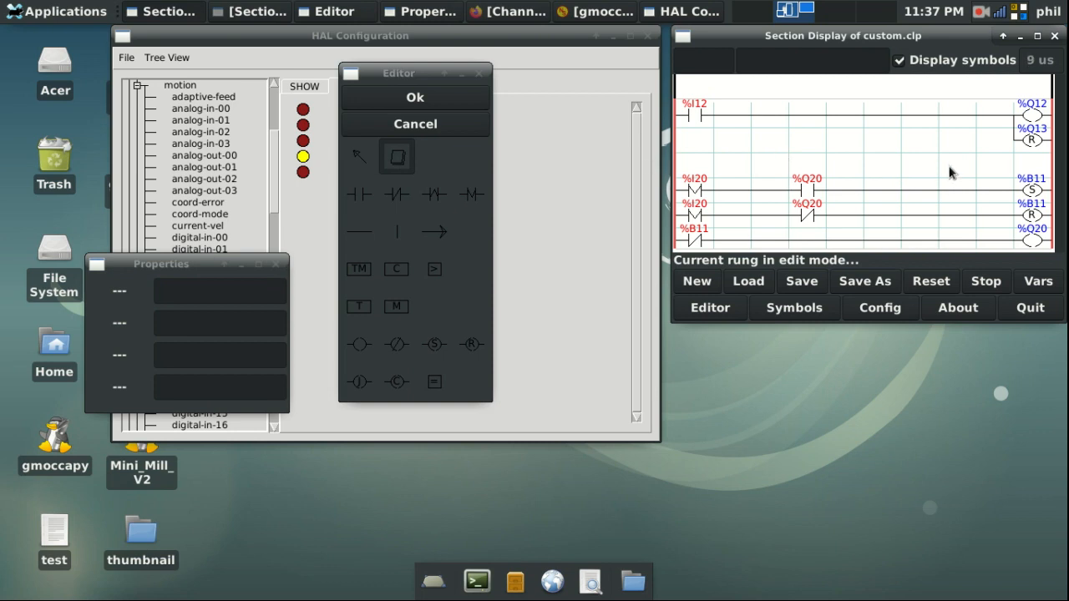
pyautogui.click(473, 99)
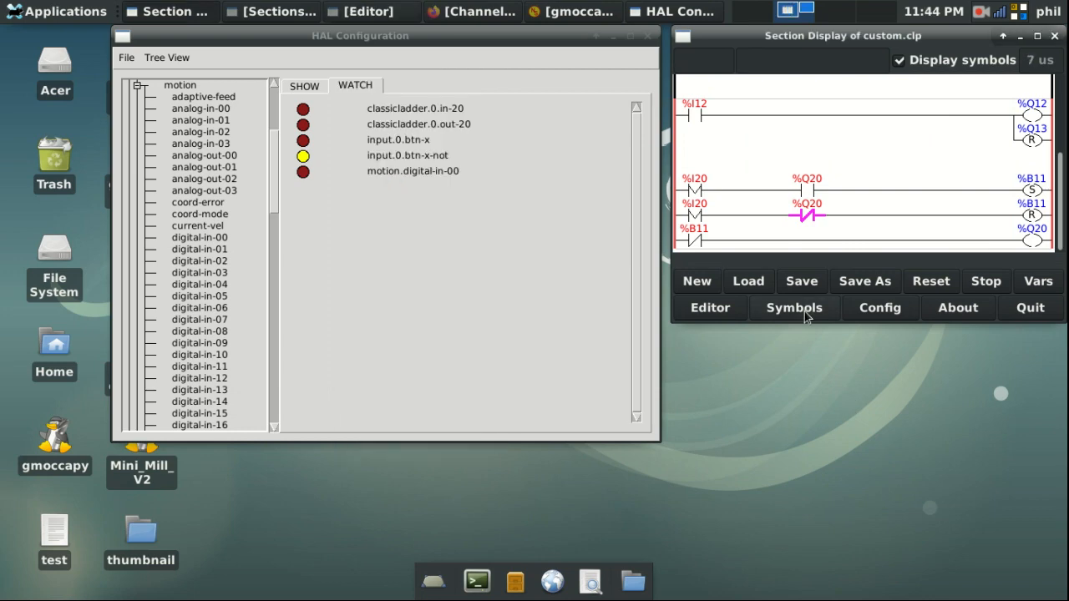
# Step: Open the symbol names list and set the symbol name of %I20 to BTN-X
pyautogui.click(805, 312)
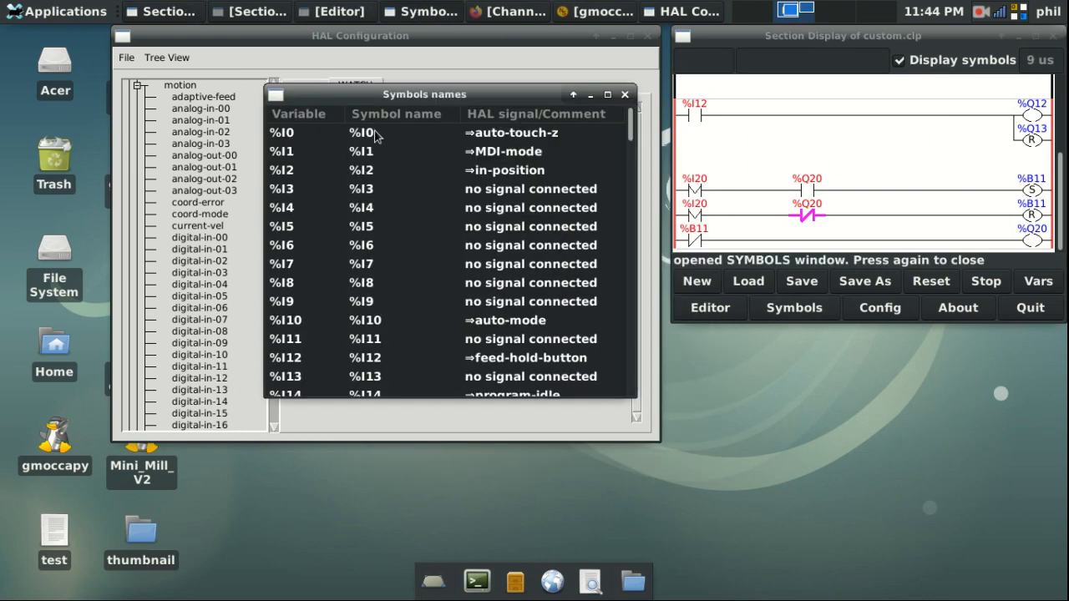
pyautogui.moveTo(631, 128); pyautogui.dragTo(558, 154)
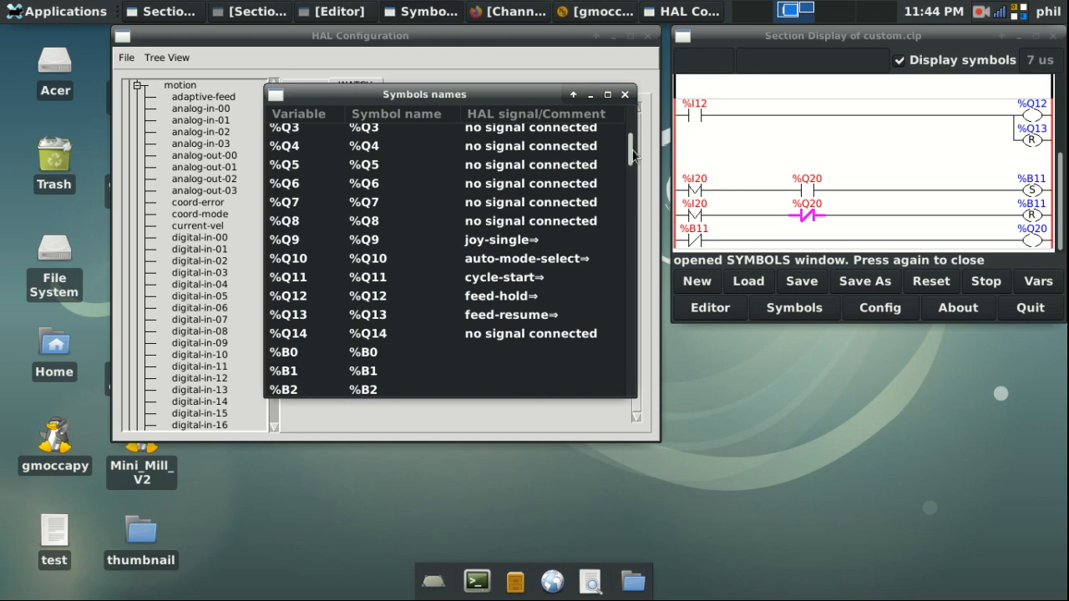
pyautogui.moveTo(633, 155); pyautogui.dragTo(629, 392)
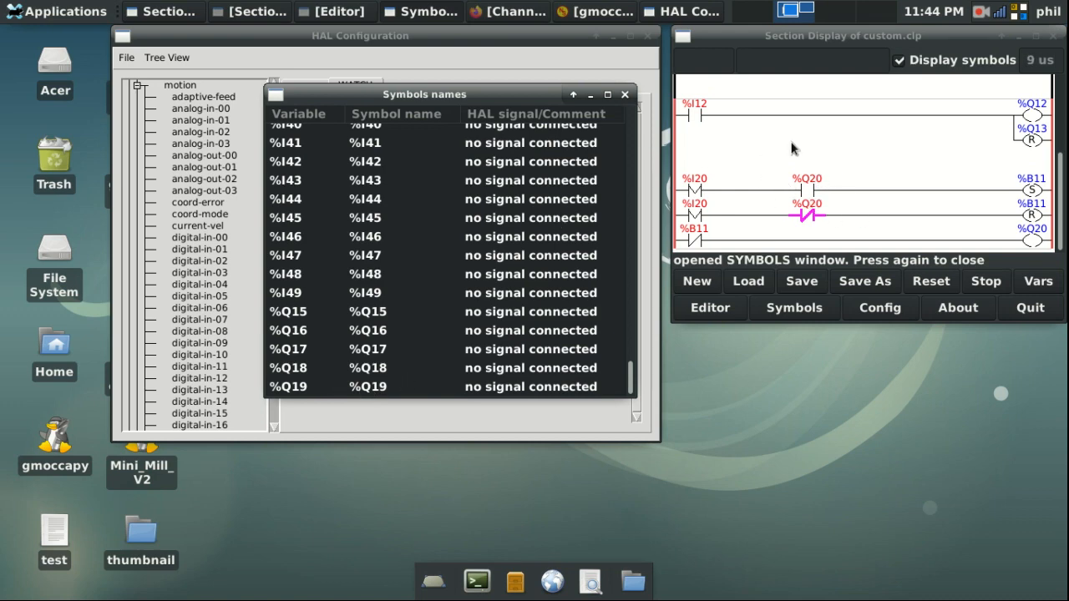
pyautogui.scroll(5, 639, 322)
pyautogui.scroll(2, 639, 318)
pyautogui.scroll(-4, 639, 322)
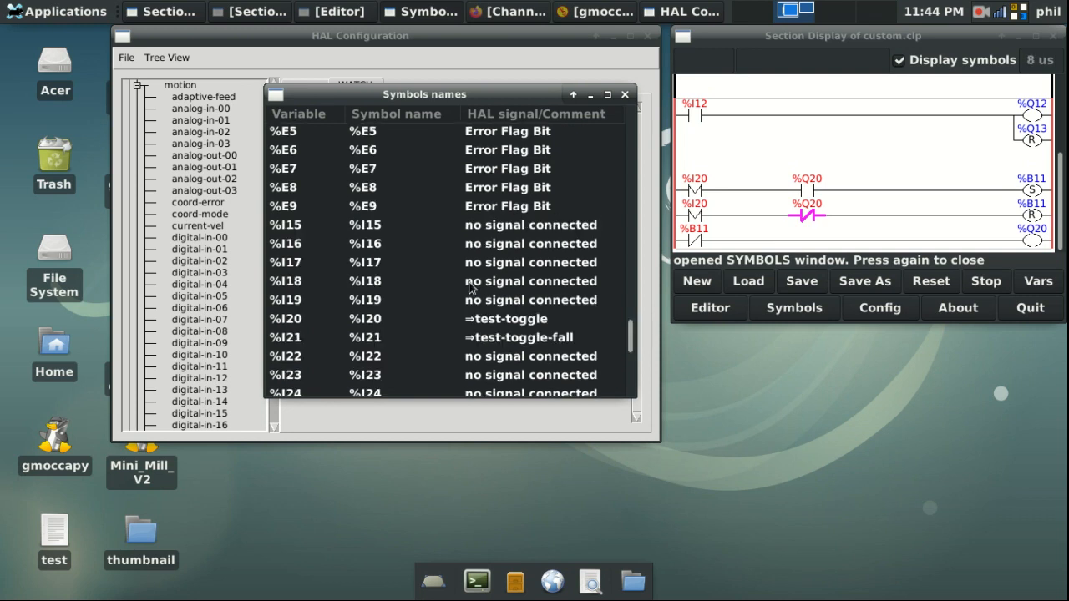
pyautogui.scroll(-1, 455, 276)
pyautogui.click(381, 284)
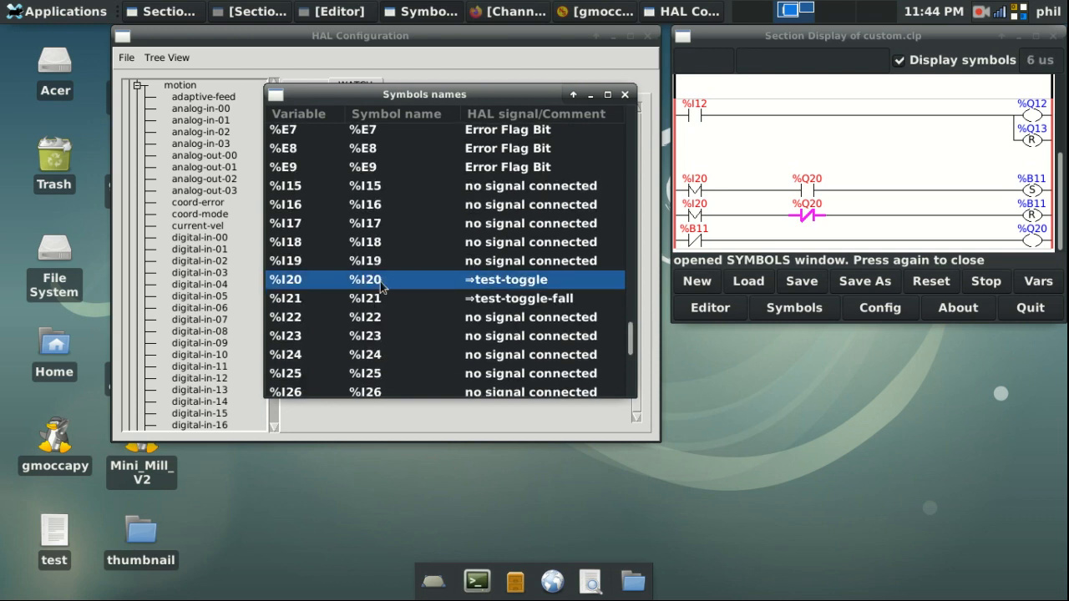
pyautogui.click(381, 285)
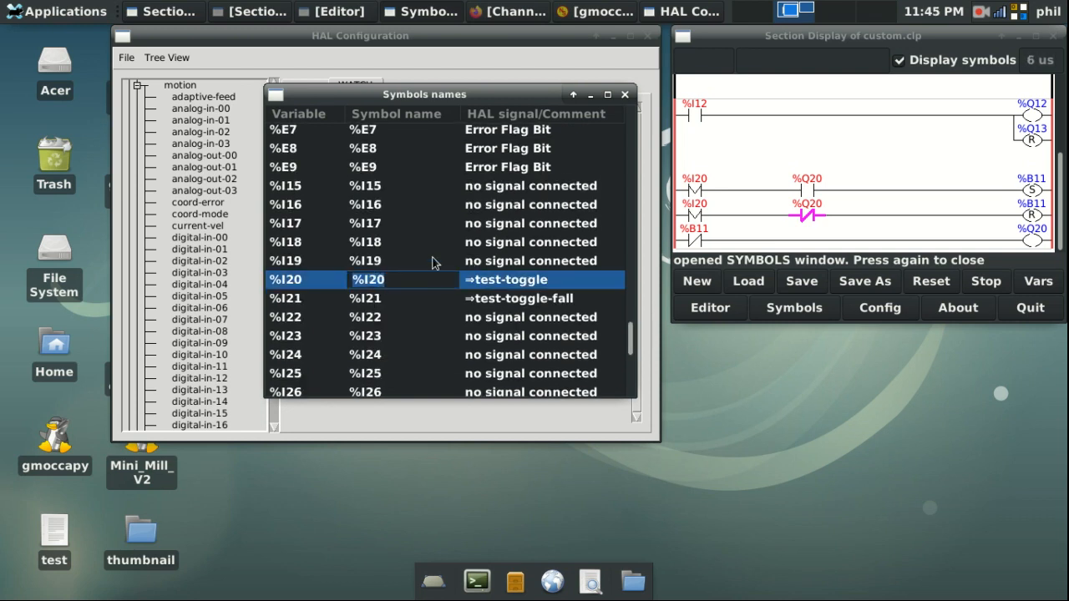
pyautogui.write('BTN-X')
pyautogui.press('Return')
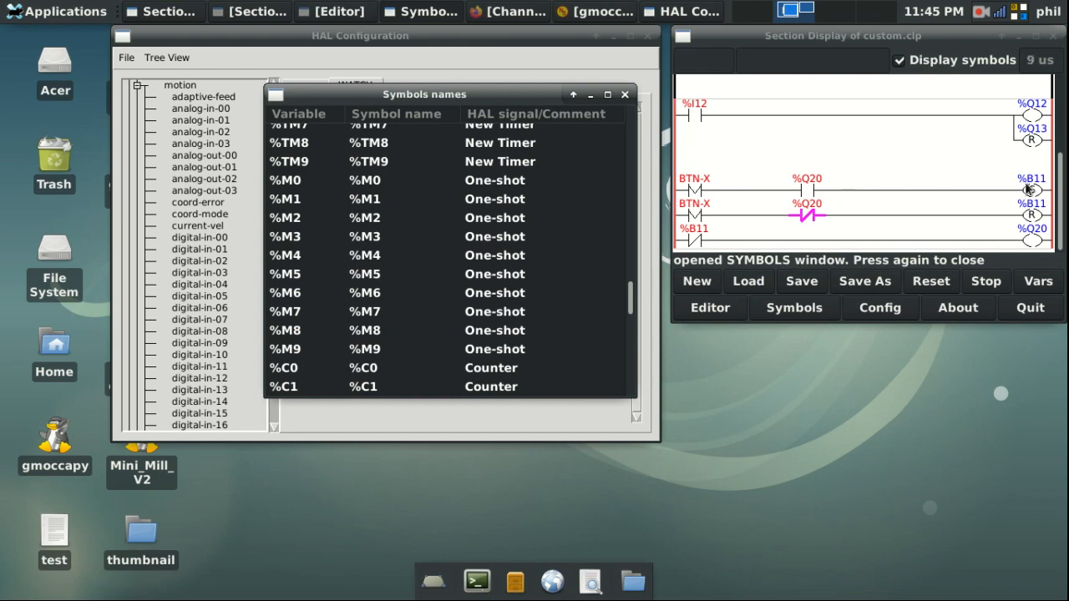
# Step: Set the symbol name of %B11 to "SET RELAY"
pyautogui.scroll(8, 487, 251)
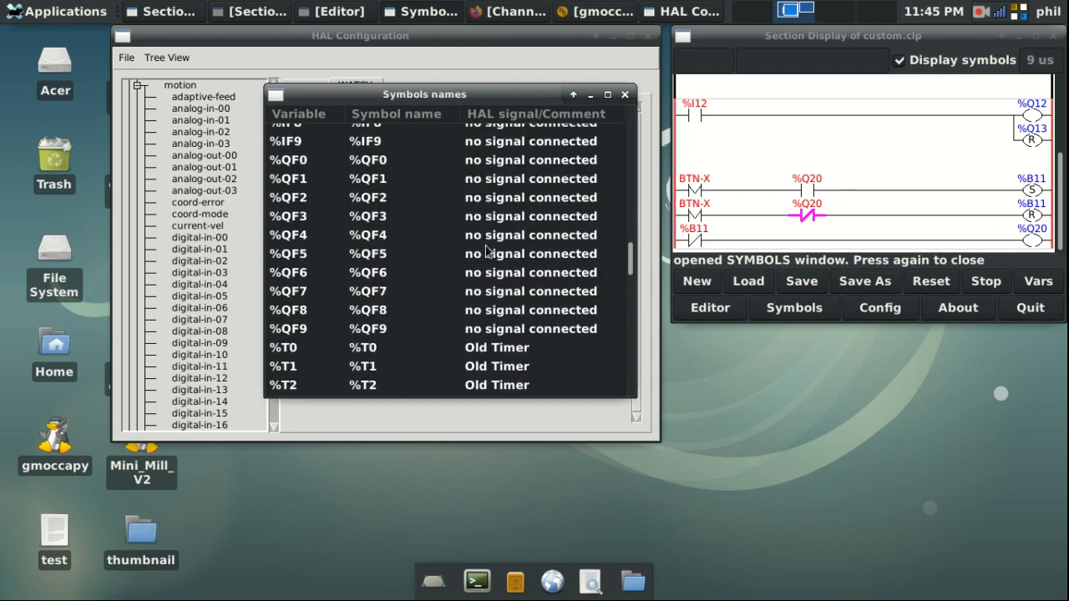
pyautogui.scroll(15, 487, 251)
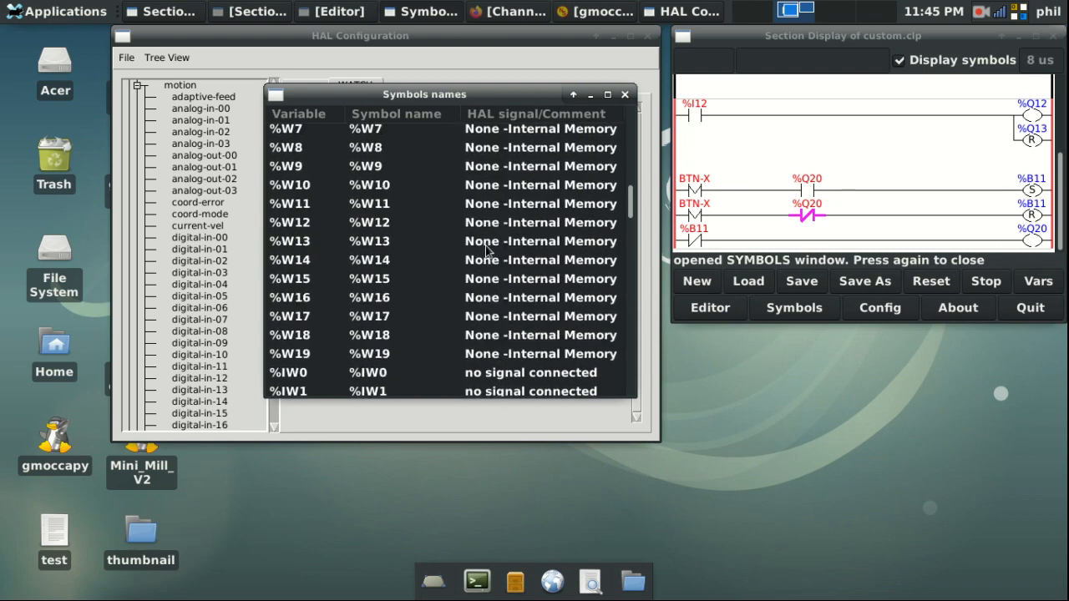
pyautogui.scroll(6, 485, 247)
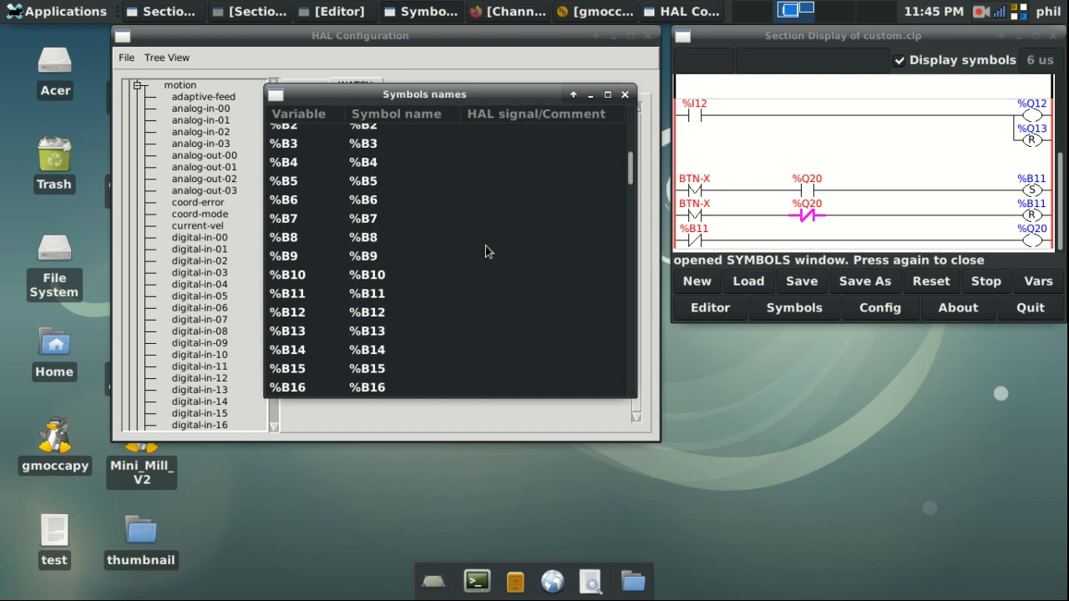
pyautogui.click(367, 294)
pyautogui.click(368, 294)
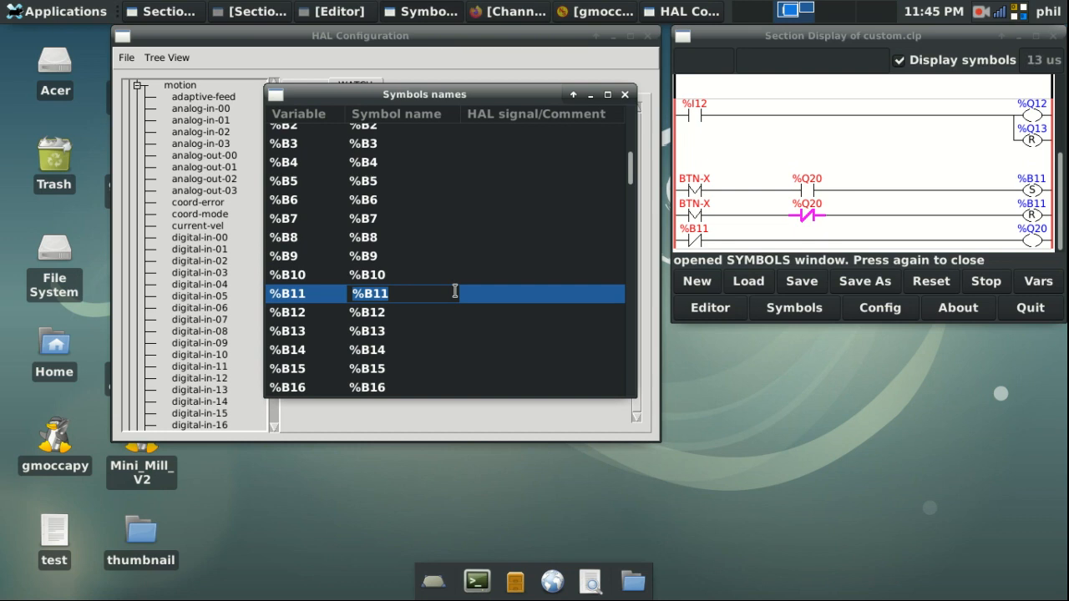
pyautogui.write('SET ')
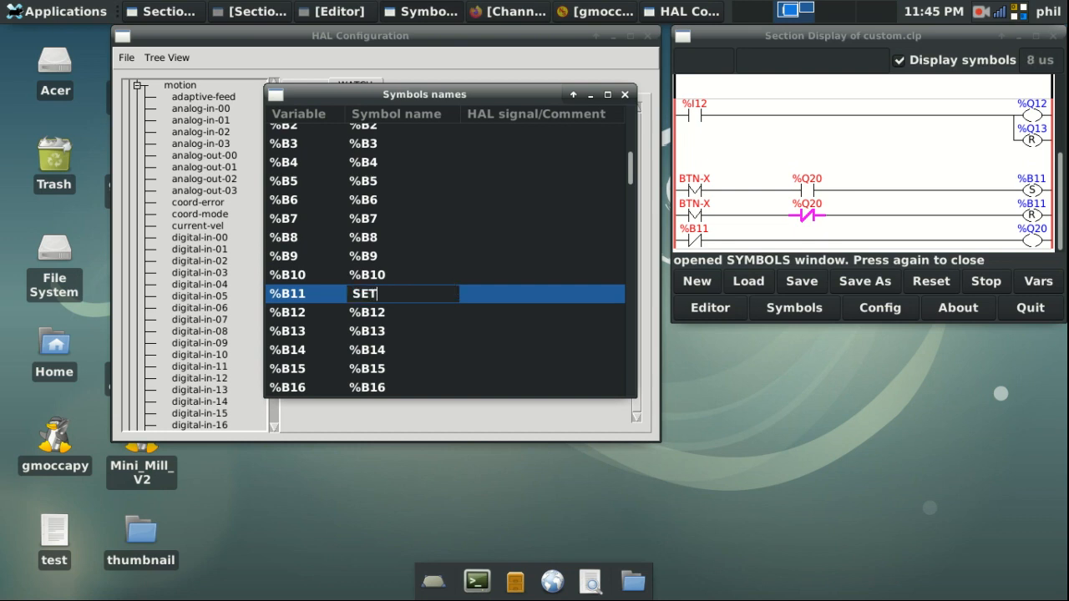
pyautogui.write('RELAY')
pyautogui.press('Return')
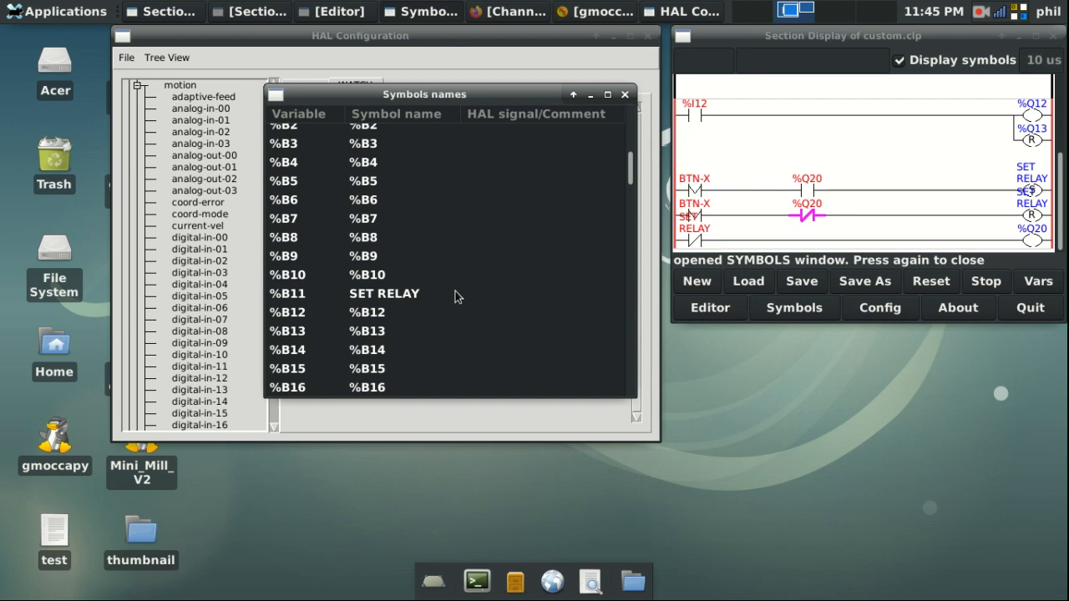
# Step: Set the symbol name of %B11 to RELAY-1
pyautogui.click(406, 295)
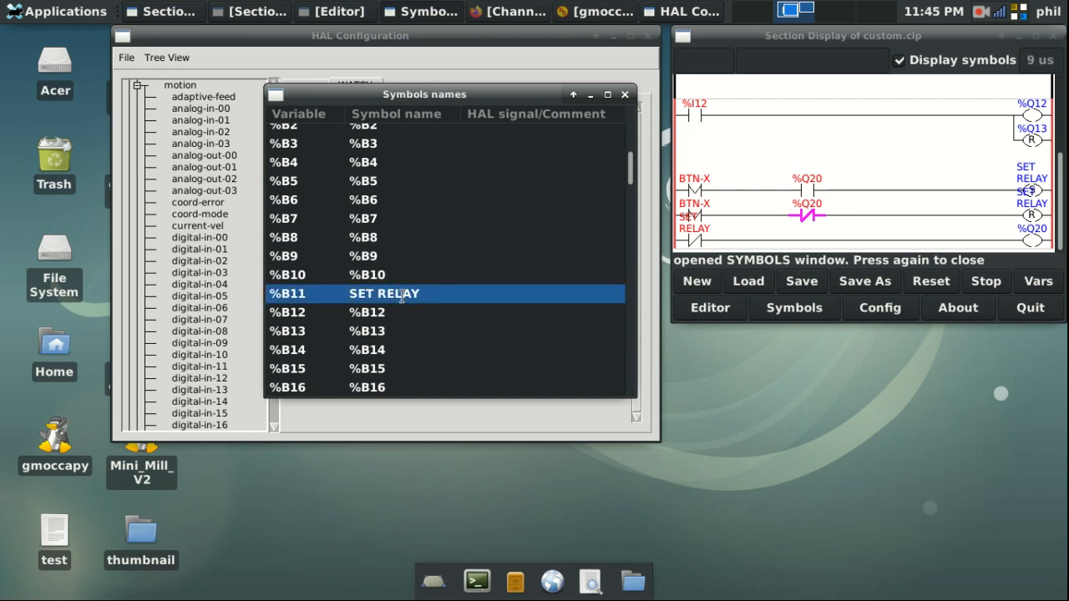
pyautogui.click(403, 296)
pyautogui.write('RELAY')
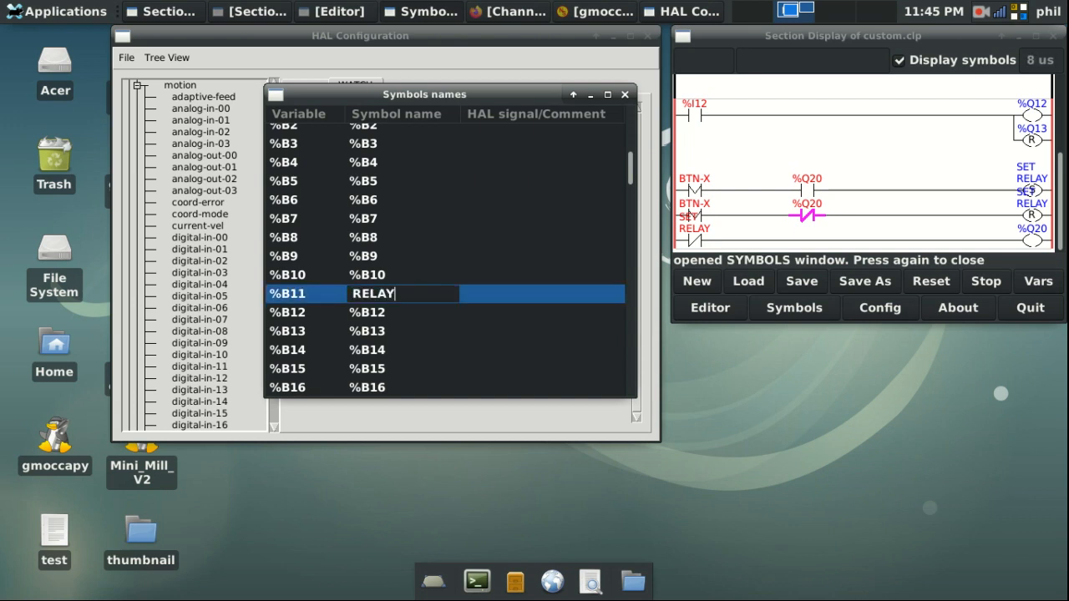
pyautogui.write('-1')
pyautogui.press('Return')
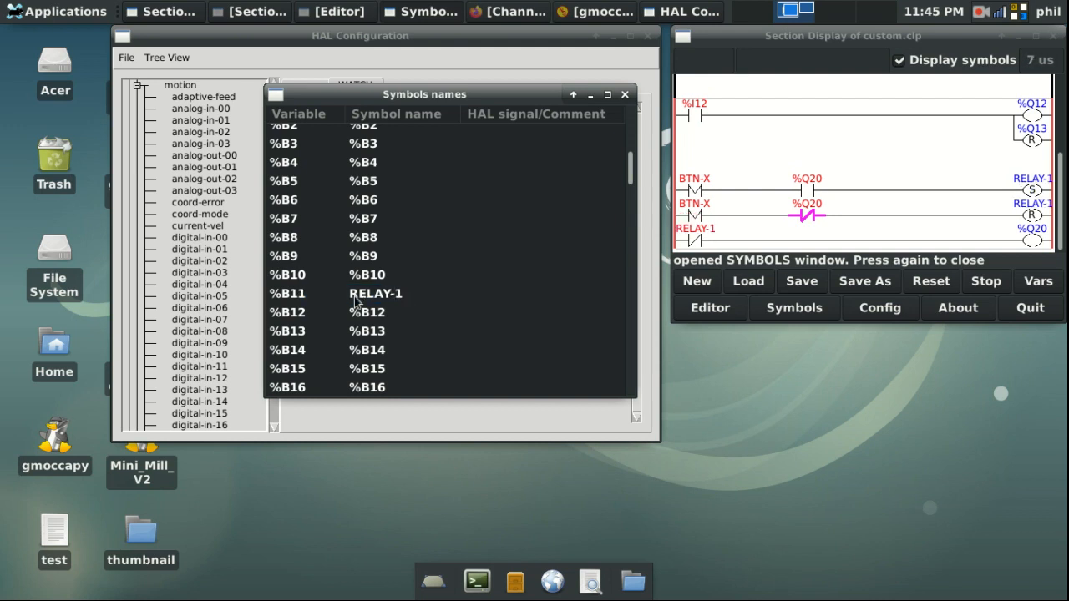
# Step: Look through the symbol names list for %Q20 and examine the variables used in the first rung
pyautogui.scroll(-15, 451, 275)
pyautogui.scroll(-20, 472, 297)
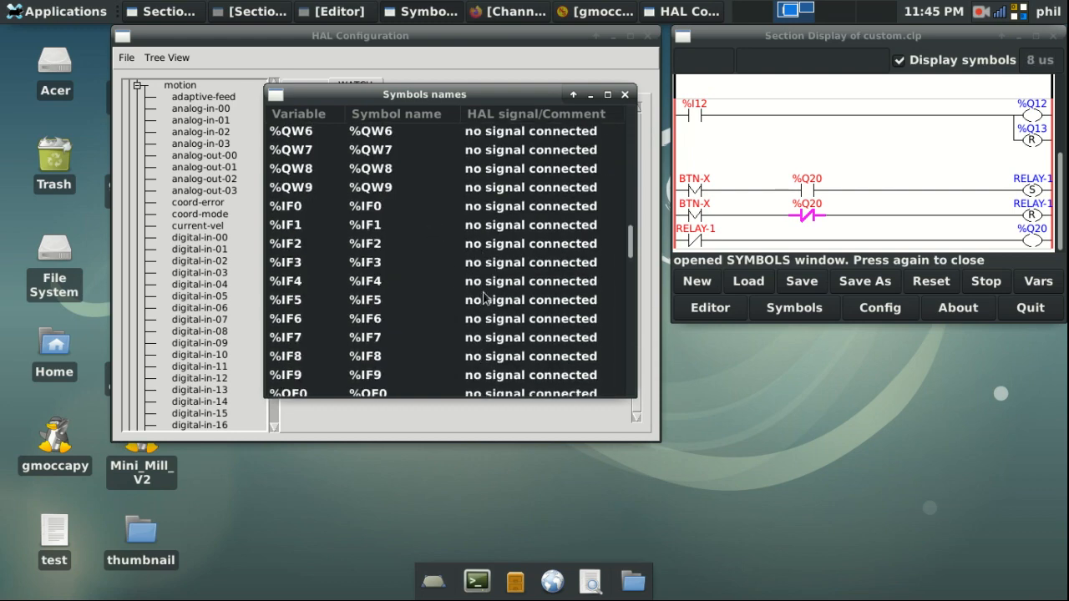
pyautogui.scroll(-15, 485, 291)
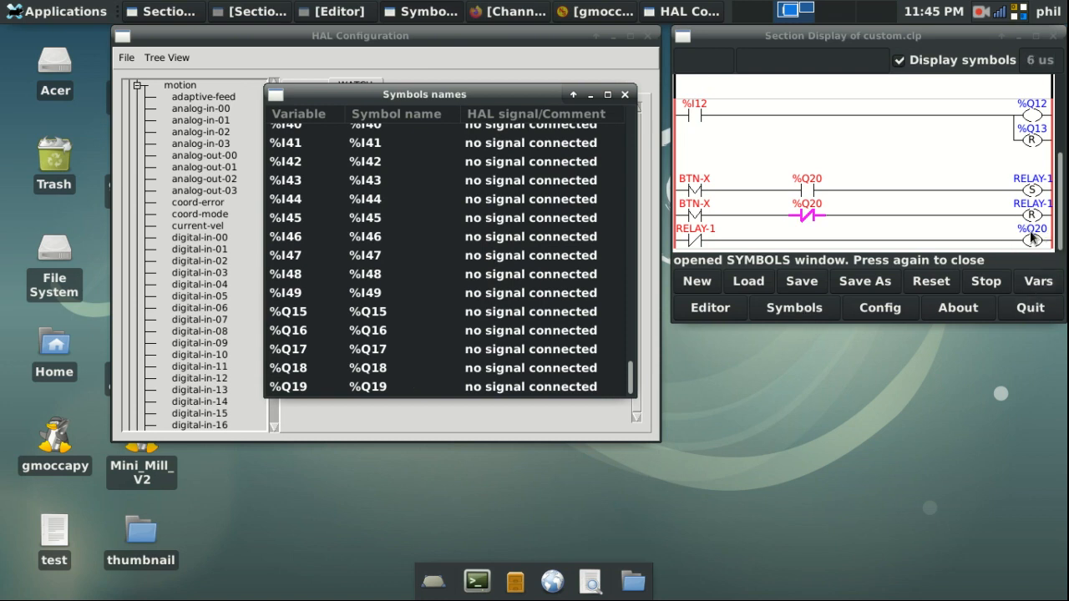
pyautogui.click(994, 123)
pyautogui.moveTo(1061, 186); pyautogui.dragTo(1061, 71)
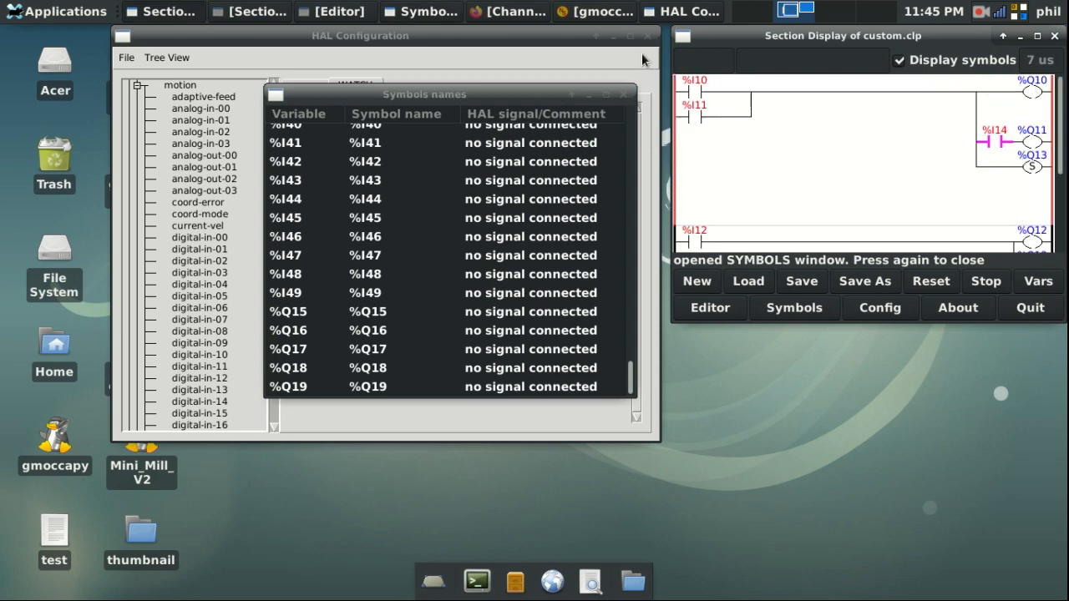
pyautogui.scroll(5, 418, 272)
pyautogui.scroll(15, 435, 270)
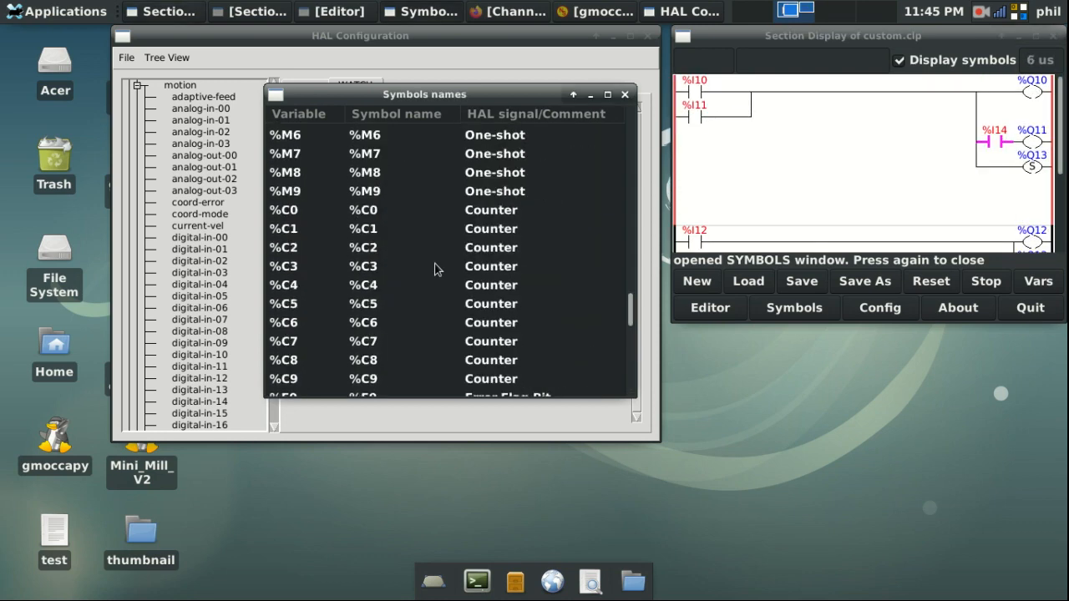
pyautogui.scroll(20, 437, 268)
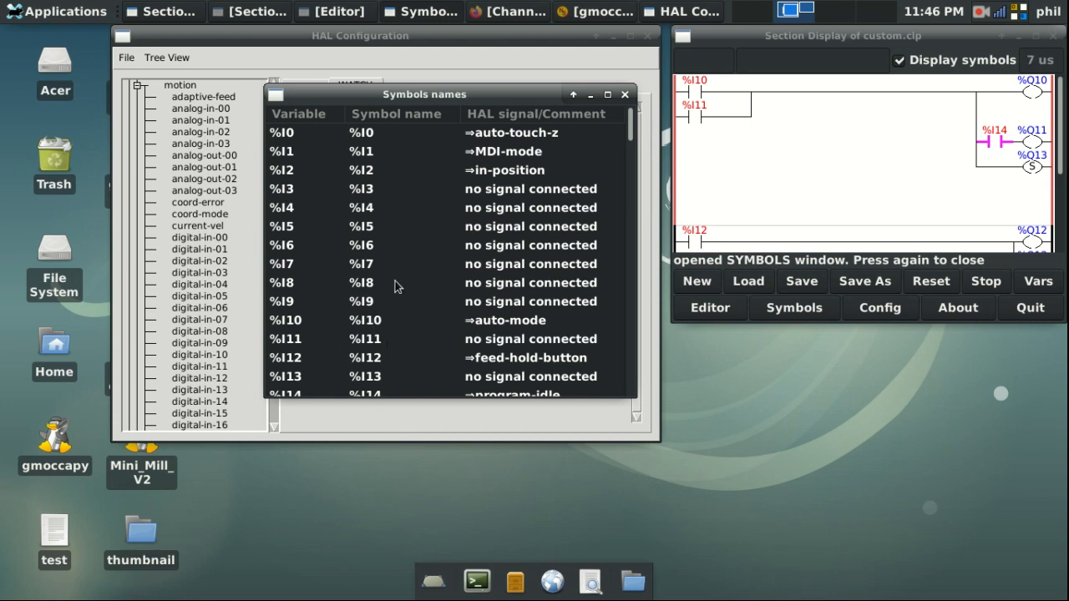
# Step: Return to the toggle rung and compare its labels with symbol display turned off and back on
pyautogui.click(803, 172)
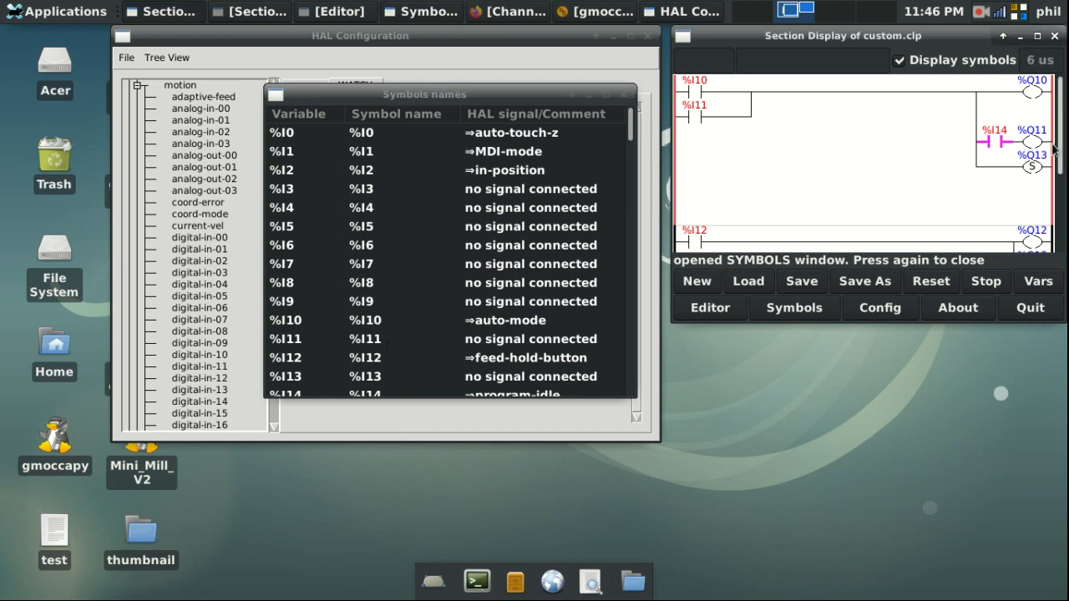
pyautogui.moveTo(1054, 149); pyautogui.dragTo(1045, 262)
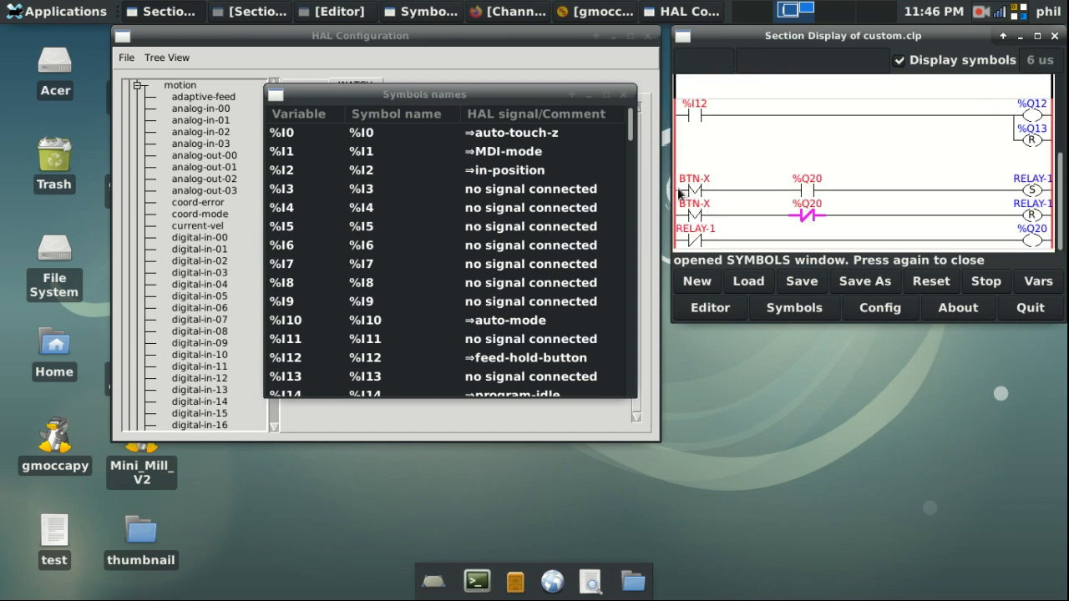
pyautogui.click(899, 62)
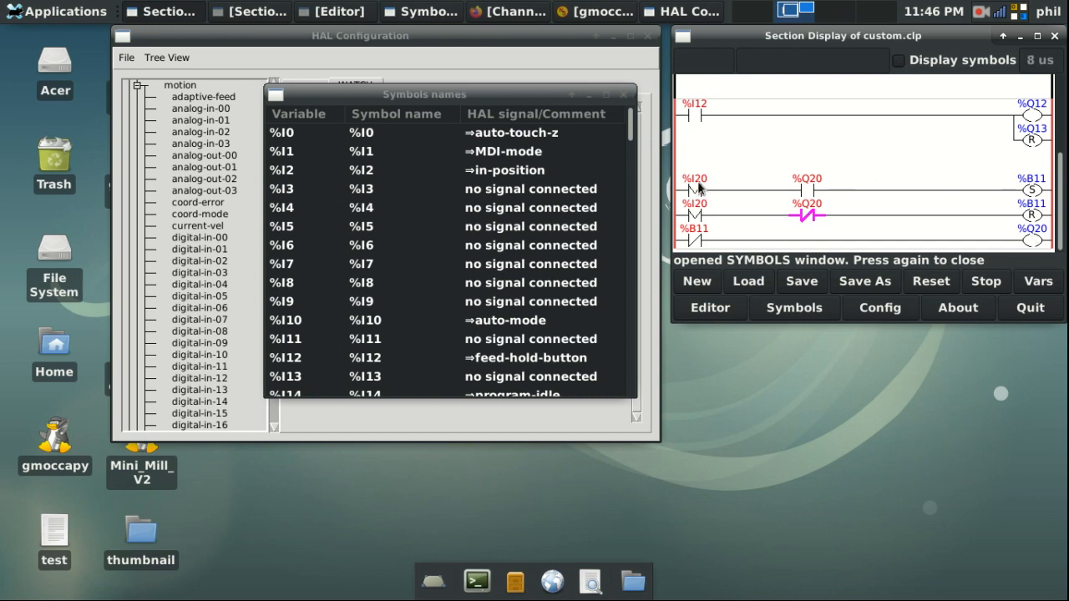
pyautogui.click(898, 62)
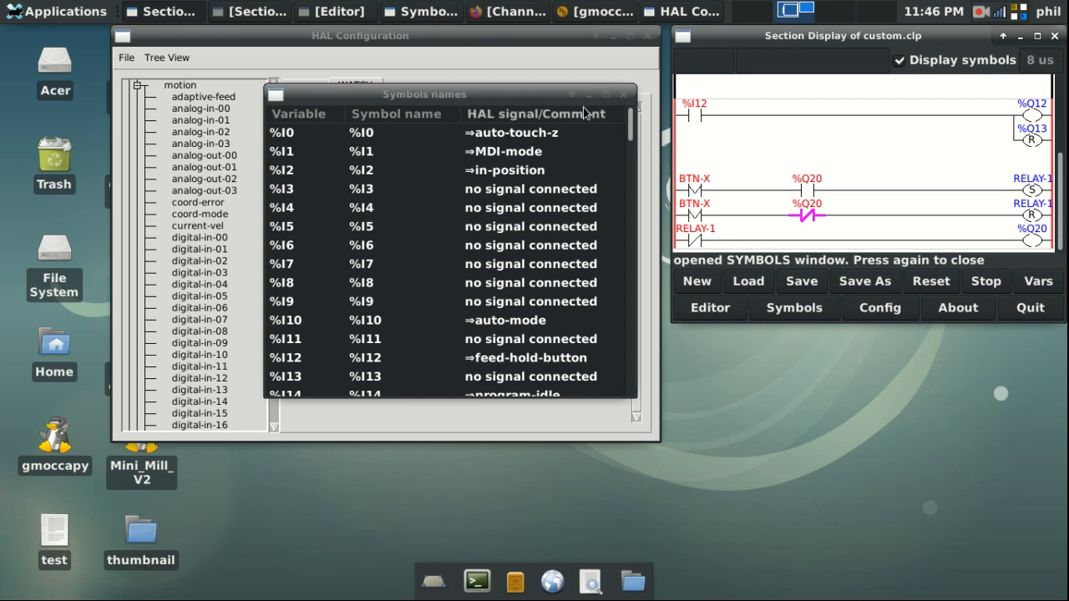
# Step: Close the HAL Configuration window and quit ClassicLadder without saving the modifications
pyautogui.click(433, 16)
pyautogui.click(435, 38)
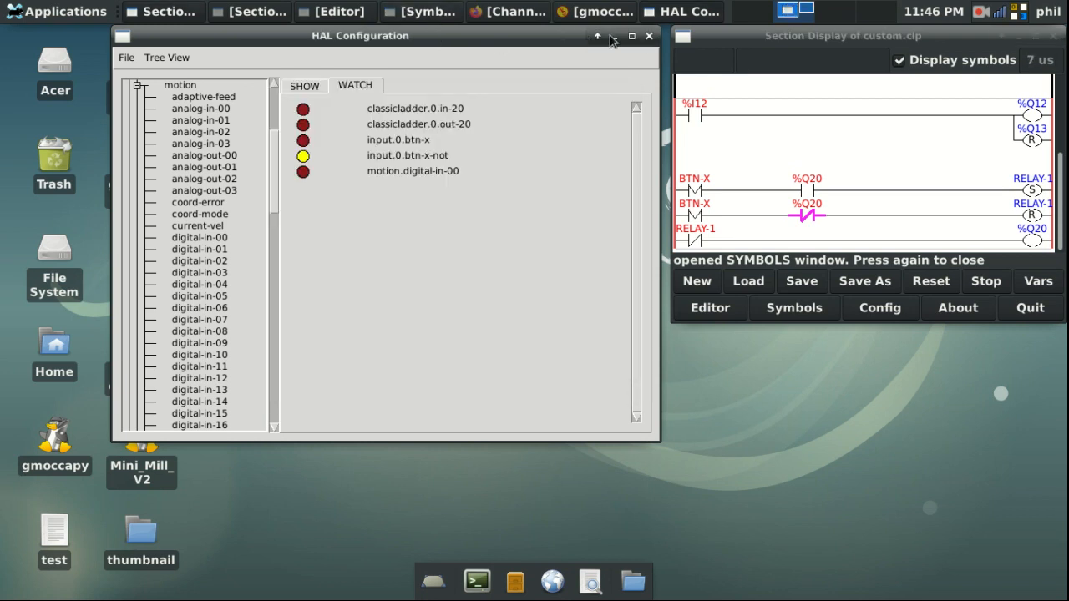
pyautogui.click(649, 36)
pyautogui.click(837, 330)
pyautogui.click(710, 35)
pyautogui.hotkey('alt', 'F4')
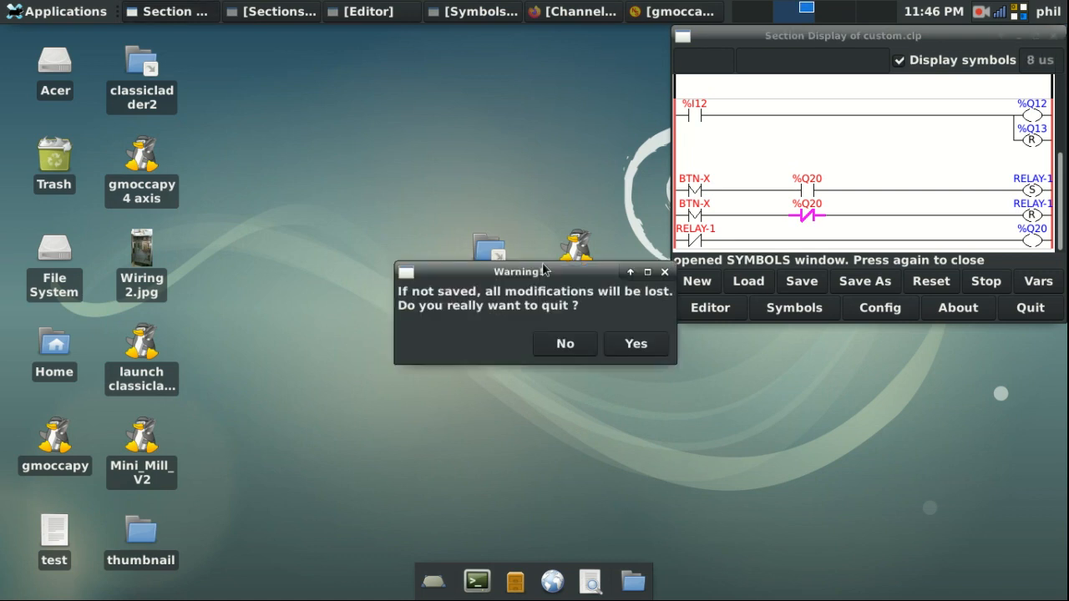
pyautogui.click(639, 345)
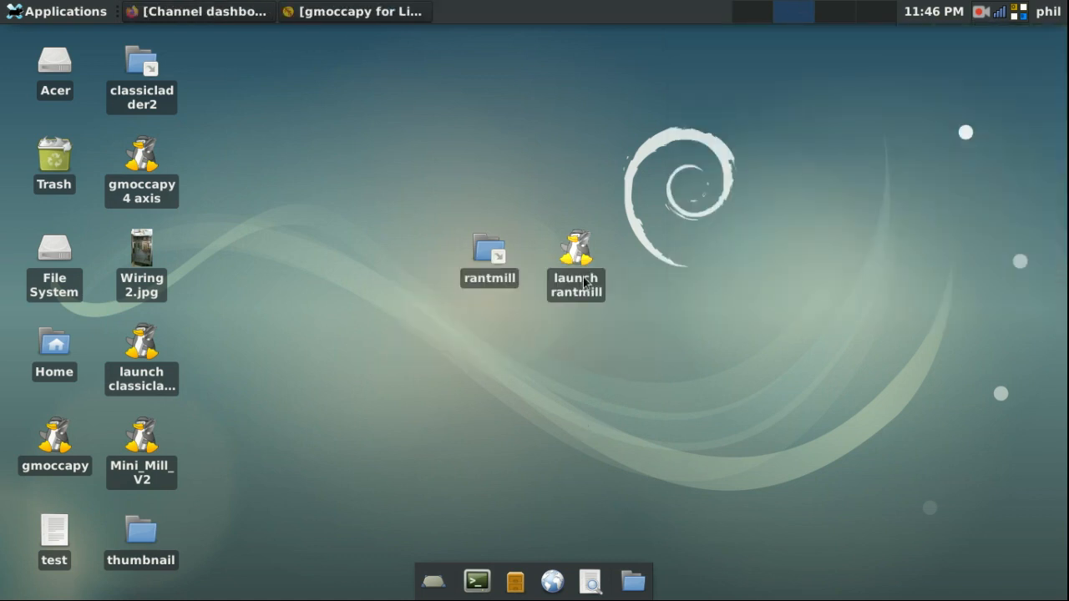